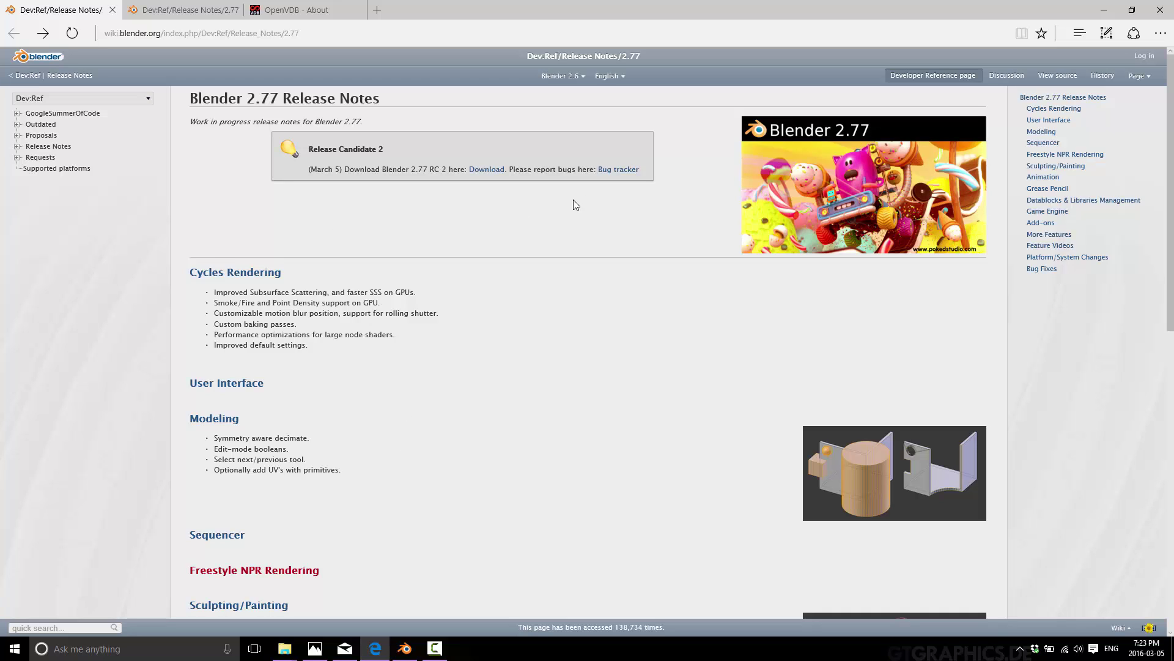
Step: Read through the Blender 2.77 release notes from Cycles Rendering down to Bug Fixes, including the Modeling entries
{"action": "scroll", "coordinate": [619, 347], "scroll_direction": "down", "scroll_amount": 1}
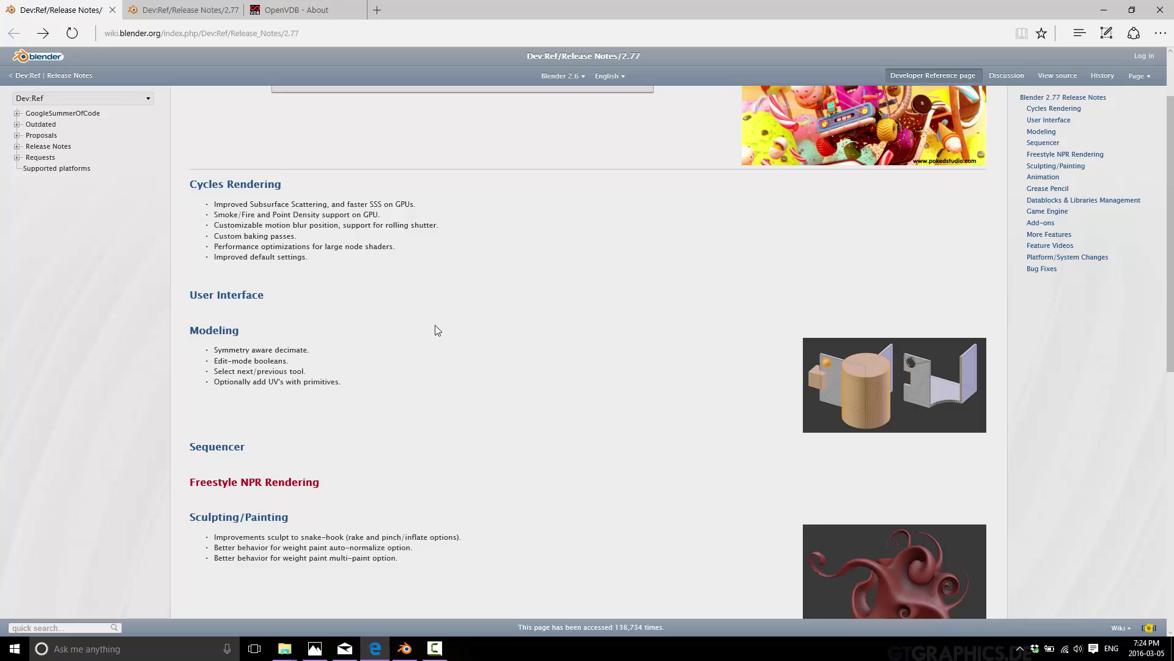
{"action": "scroll", "coordinate": [437, 333], "scroll_direction": "down", "scroll_amount": 3}
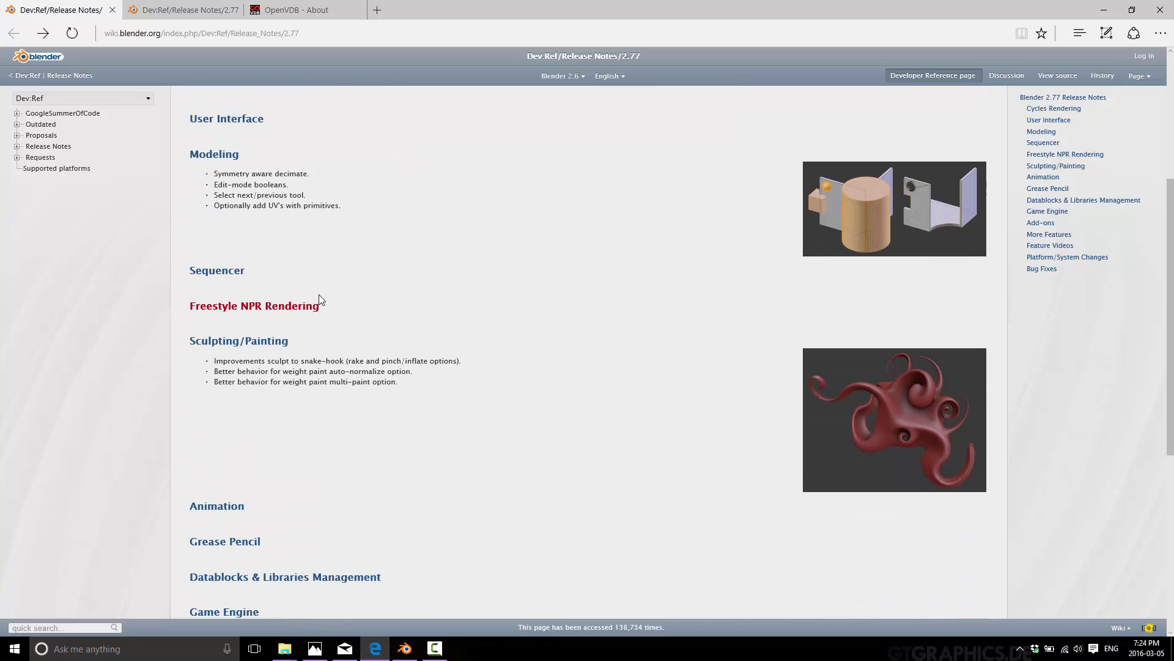
{"action": "mouse_move", "coordinate": [399, 210]}
{"action": "left_mouse_down"}
{"action": "mouse_move", "coordinate": [173, 182]}
{"action": "mouse_move", "coordinate": [214, 175]}
{"action": "left_mouse_up"}
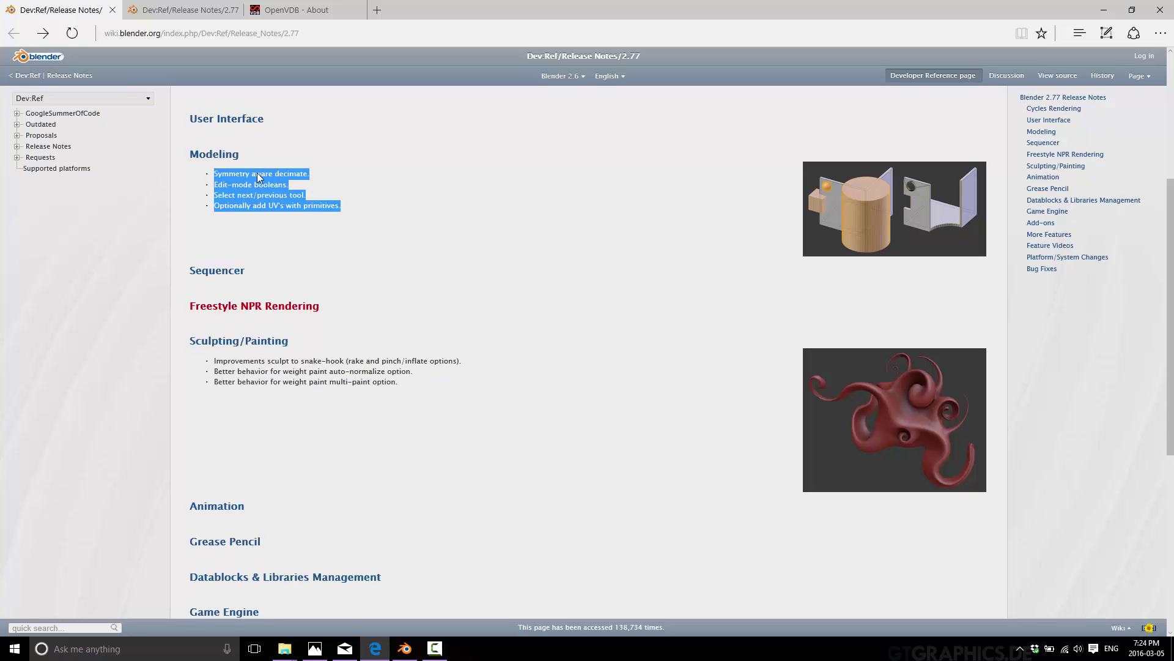
{"action": "scroll", "coordinate": [369, 243], "scroll_direction": "down", "scroll_amount": 2}
{"action": "scroll", "coordinate": [370, 243], "scroll_direction": "down", "scroll_amount": 2}
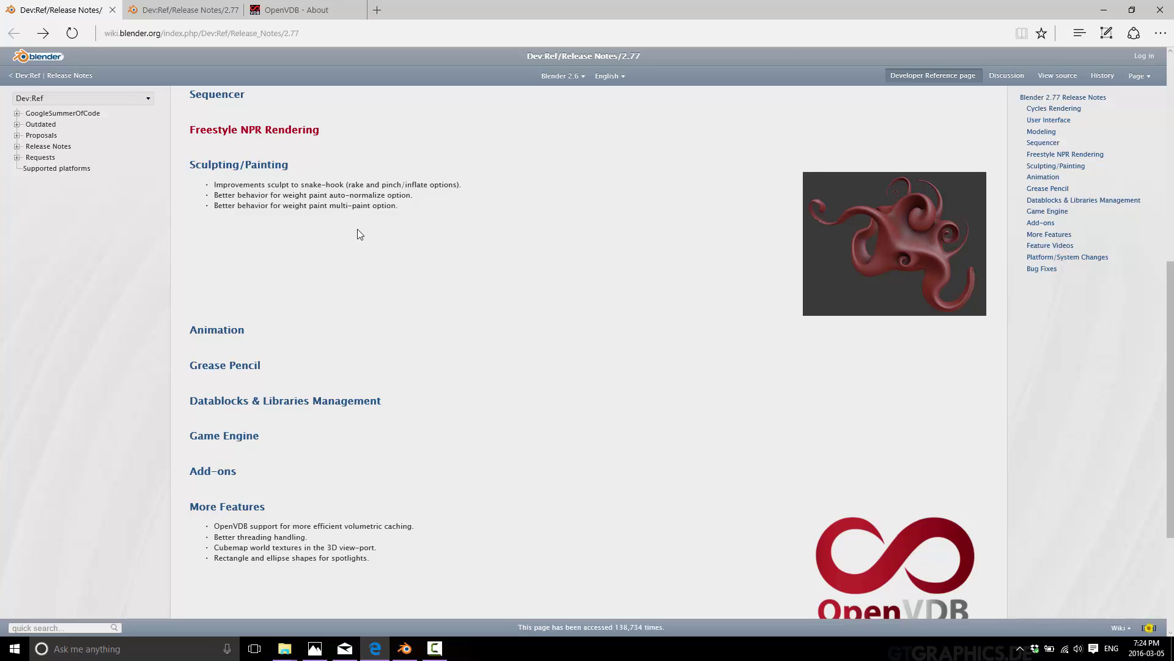
{"action": "scroll", "coordinate": [356, 240], "scroll_direction": "down", "scroll_amount": 2}
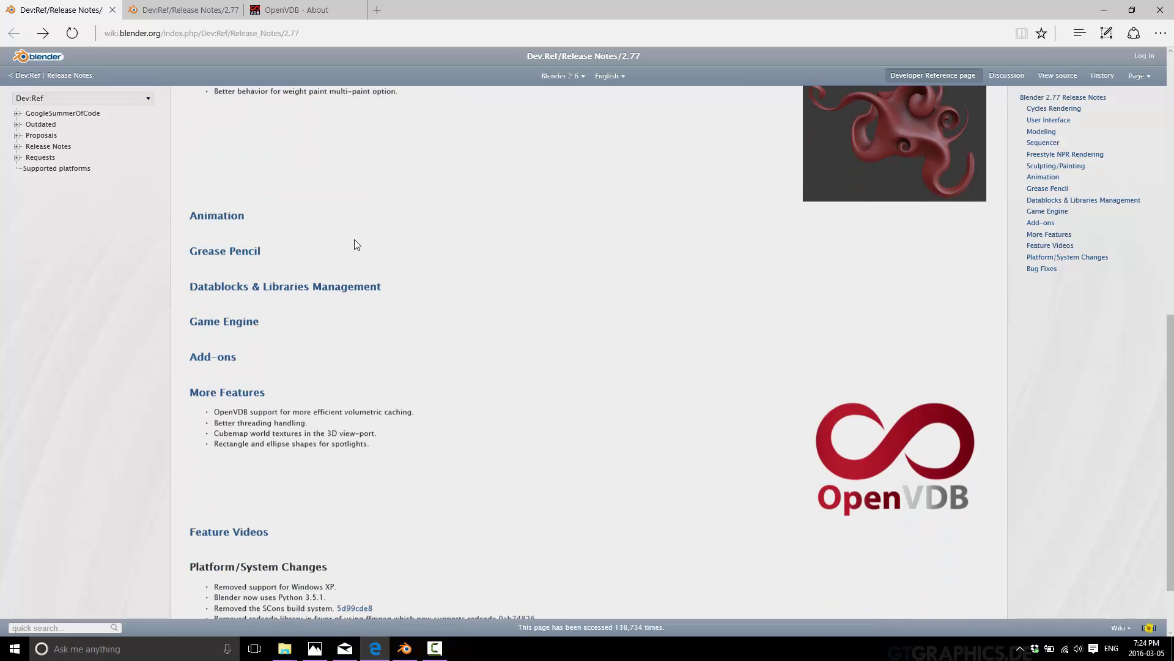
{"action": "scroll", "coordinate": [355, 240], "scroll_direction": "down", "scroll_amount": 1}
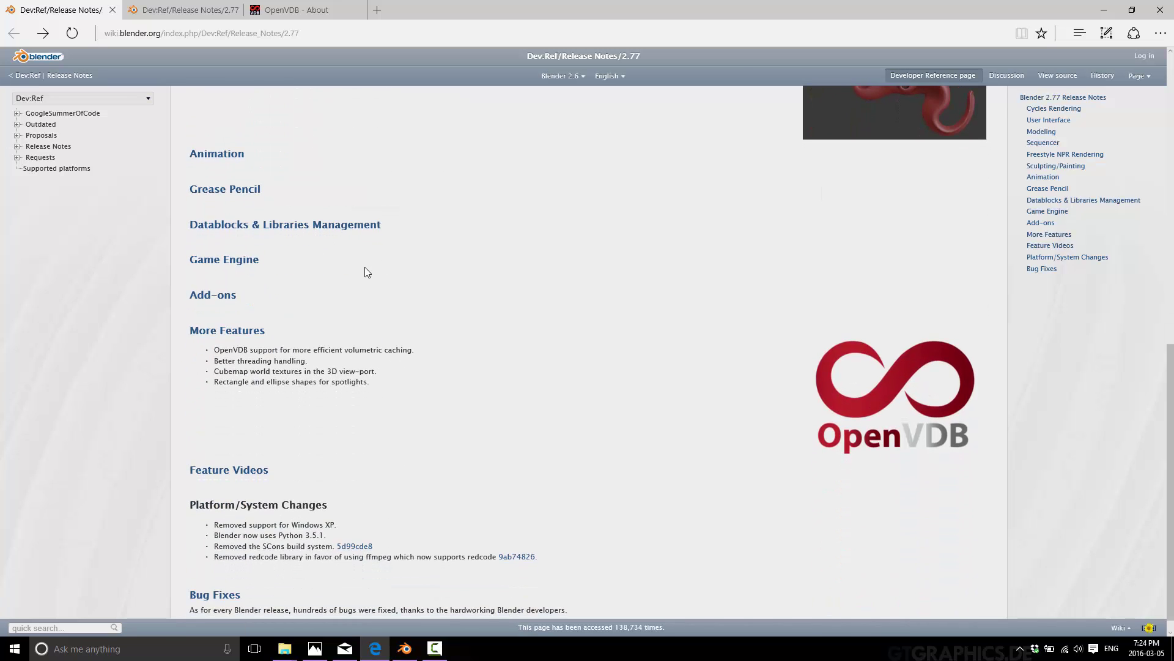
{"action": "scroll", "coordinate": [355, 269], "scroll_direction": "down", "scroll_amount": 1}
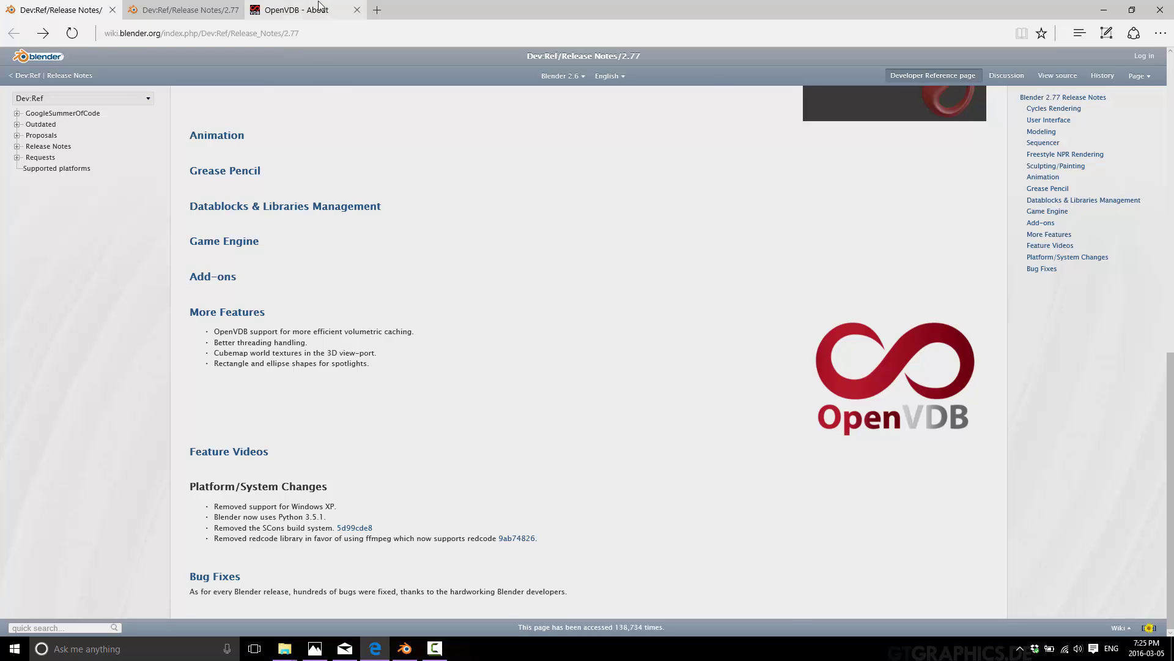
Step: Look at the OpenVDB About page, return to the release notes and highlight the cubemap world textures entry
{"action": "left_click", "coordinate": [297, 9]}
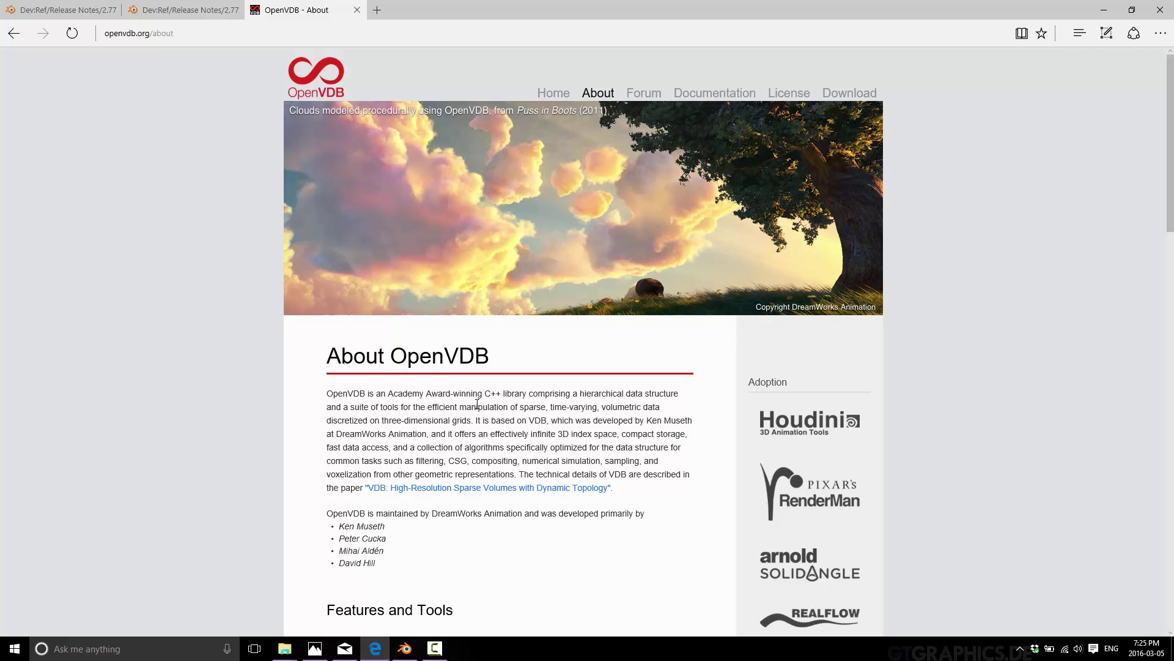
{"action": "left_click", "coordinate": [68, 11]}
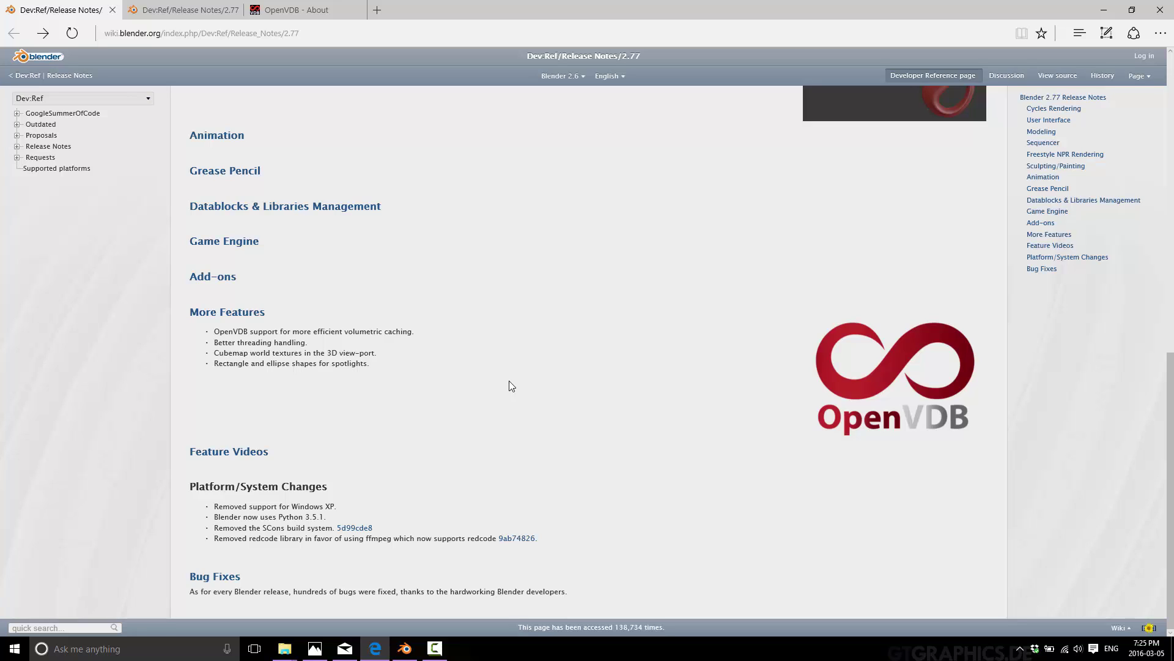
{"action": "left_click_drag", "start_coordinate": [223, 353], "coordinate": [378, 349]}
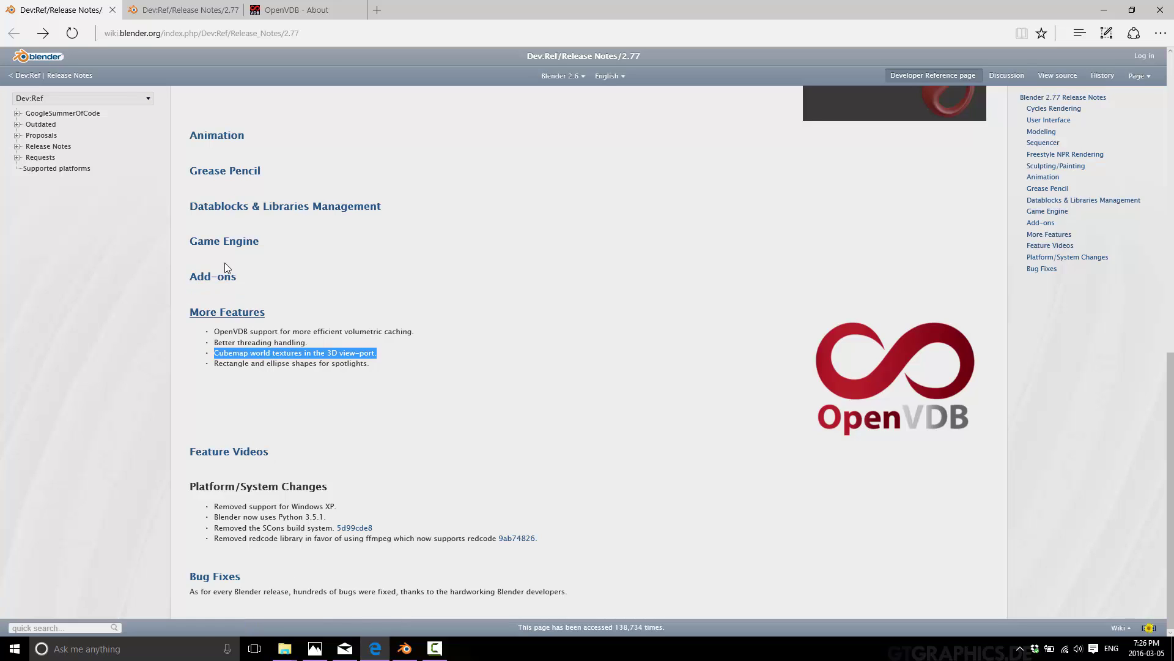
Step: Open the More Features page and examine its threading, OpenVDB caching and cubemap world texture notes
{"action": "left_click", "coordinate": [237, 313]}
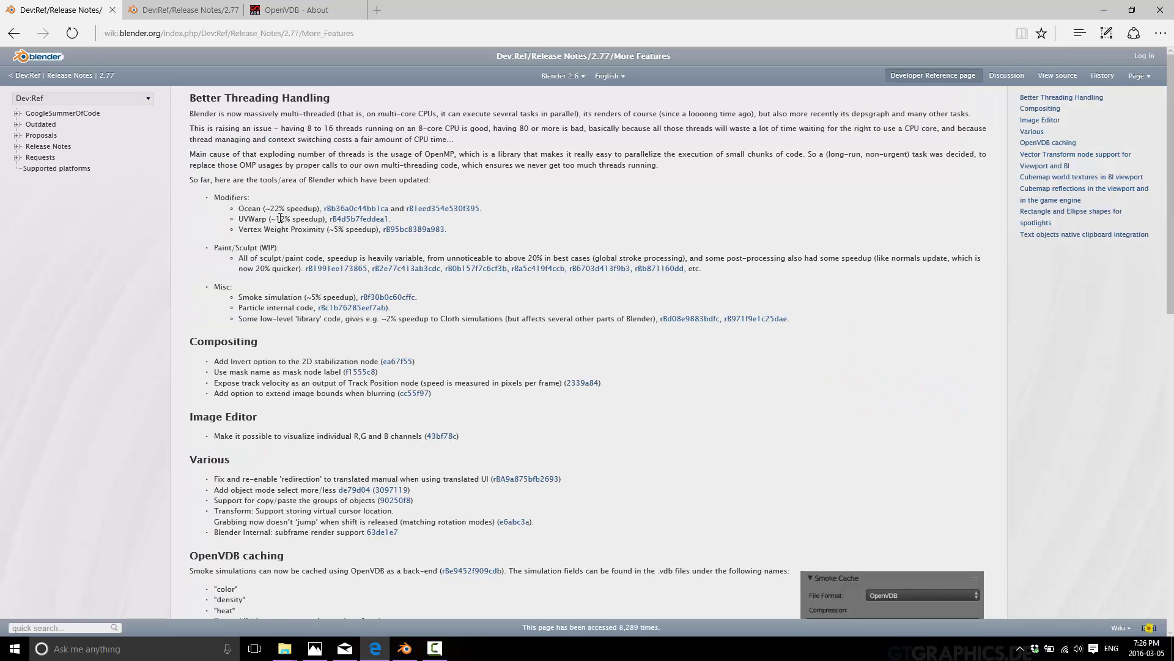
{"action": "left_click_drag", "start_coordinate": [240, 166], "coordinate": [285, 167]}
{"action": "left_click", "coordinate": [239, 167]}
{"action": "double_click", "coordinate": [435, 155]}
{"action": "left_click_drag", "start_coordinate": [473, 295], "coordinate": [240, 298]}
{"action": "scroll", "coordinate": [564, 418], "scroll_direction": "down", "scroll_amount": 7}
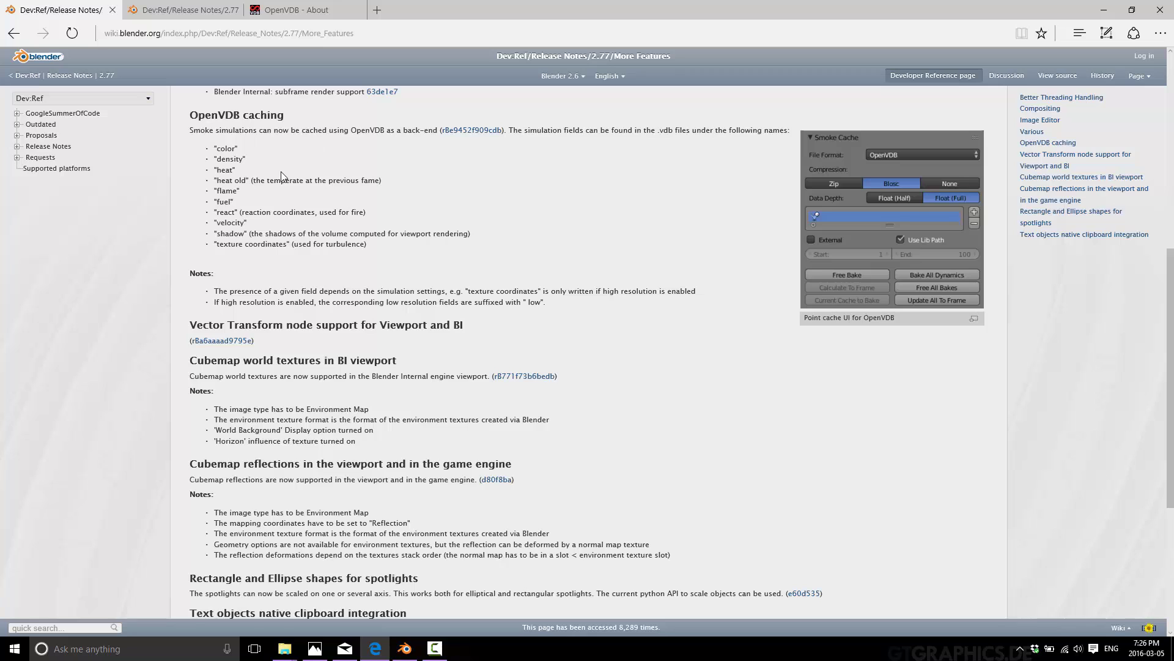
{"action": "scroll", "coordinate": [247, 232], "scroll_direction": "down", "scroll_amount": 3}
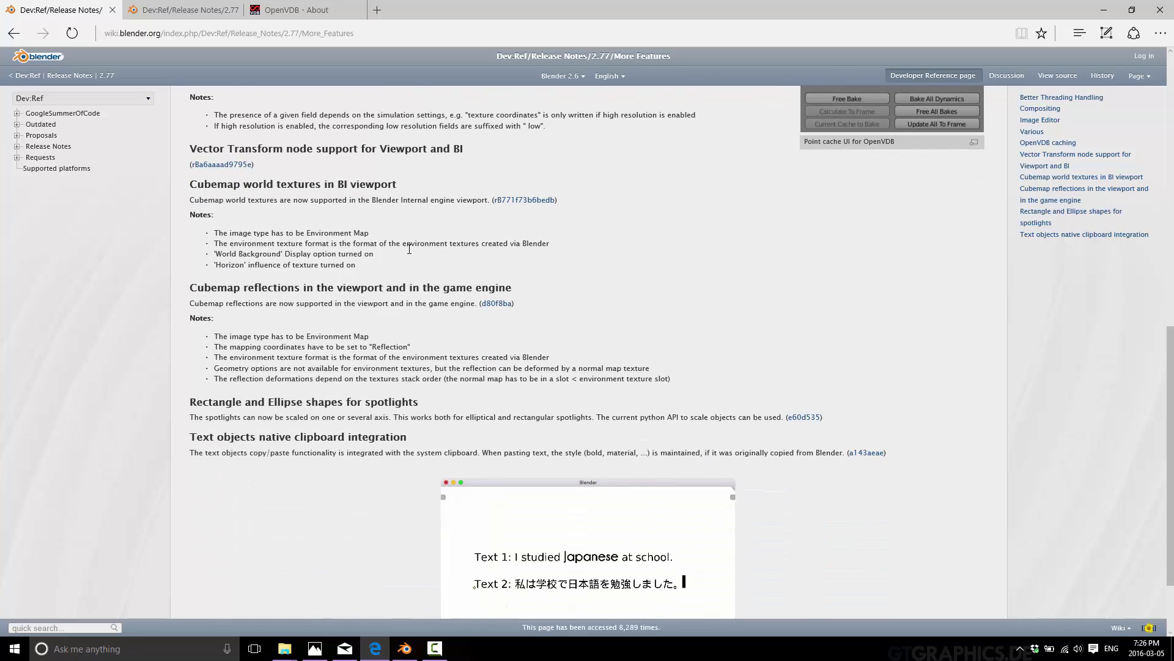
{"action": "left_click_drag", "start_coordinate": [365, 265], "coordinate": [213, 234]}
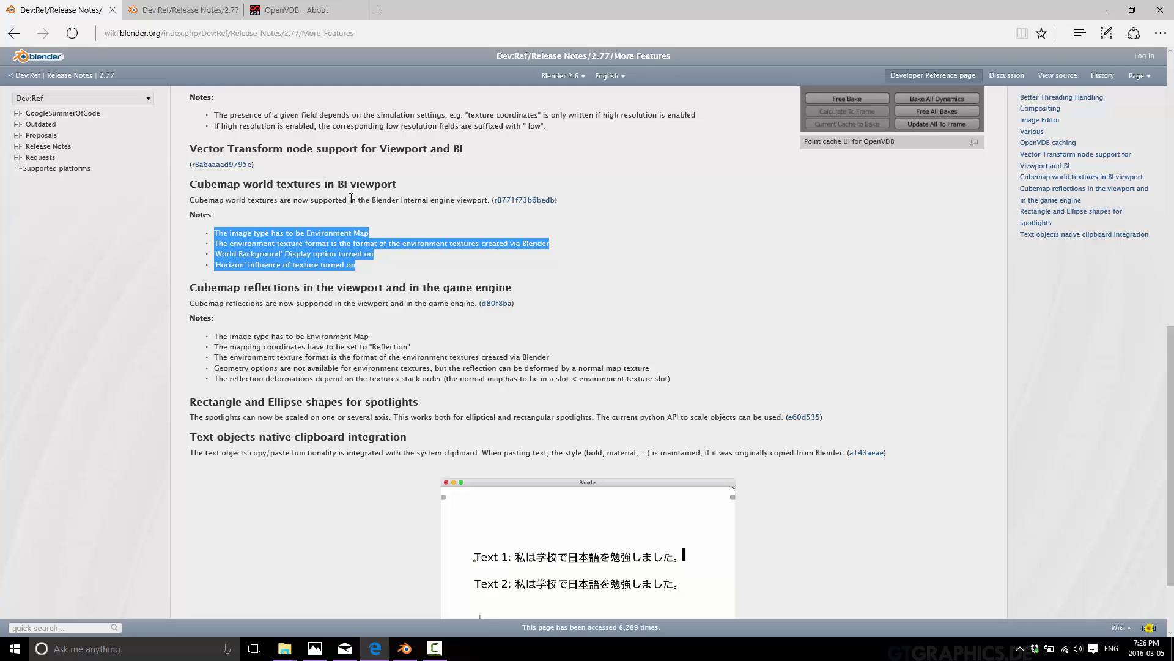
{"action": "left_click_drag", "start_coordinate": [337, 189], "coordinate": [406, 191]}
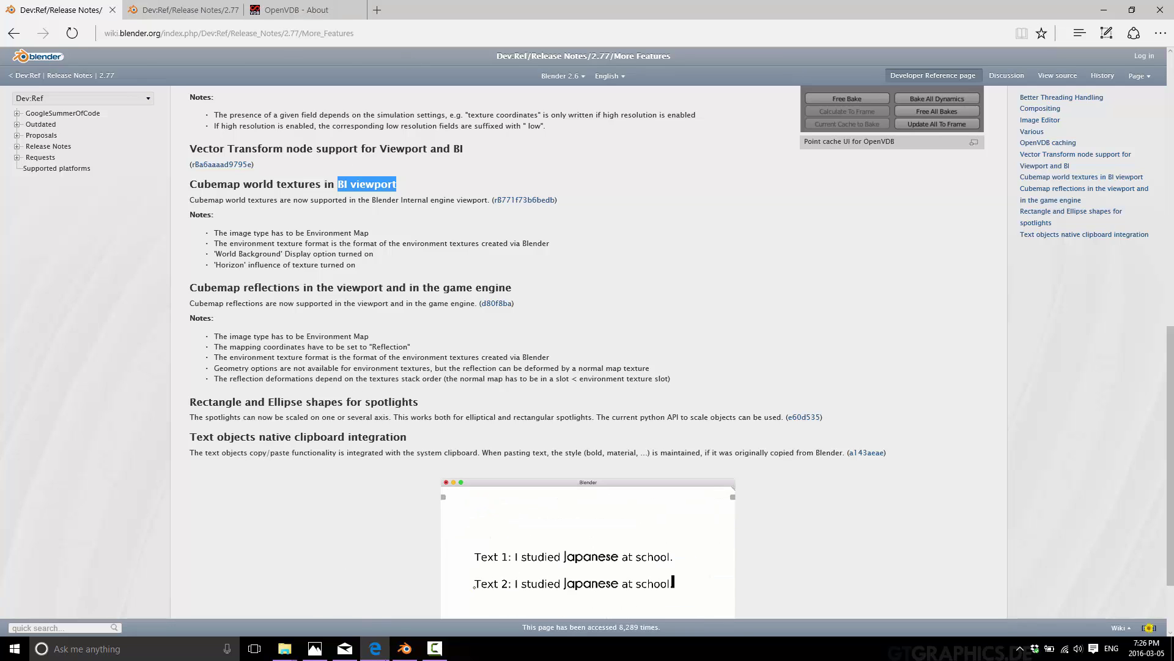
Step: Switch to Blender and show the 3D view's Grease Pencil layer settings together with the Grease Pencil drawing tools
{"action": "left_click", "coordinate": [405, 648]}
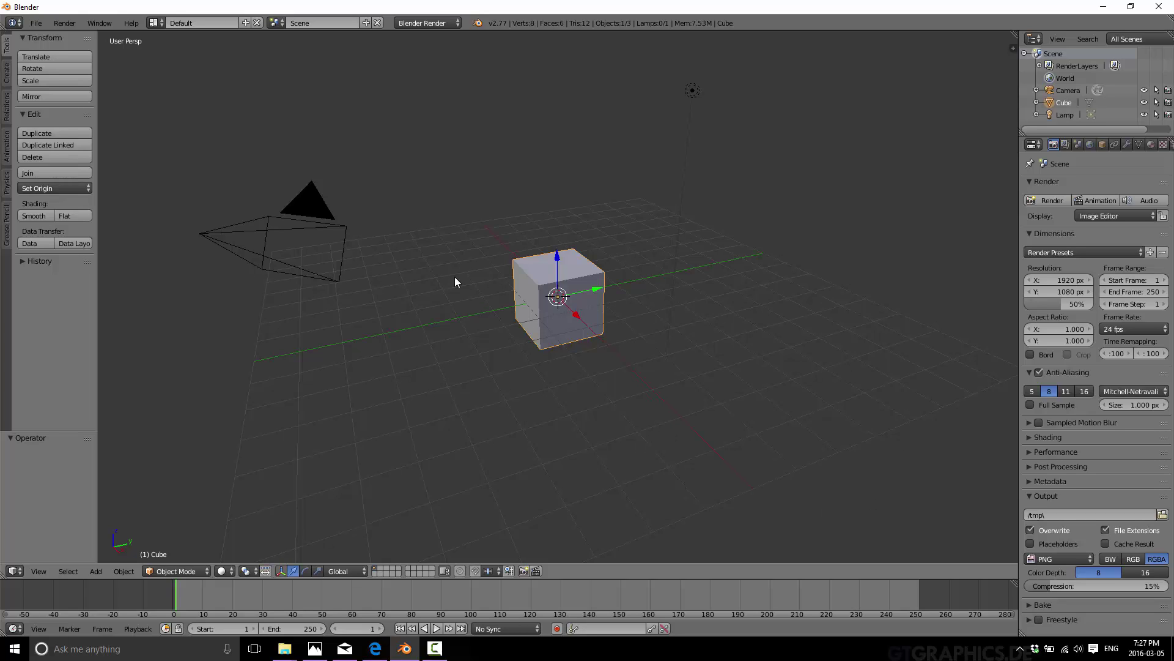
{"action": "key", "text": "n"}
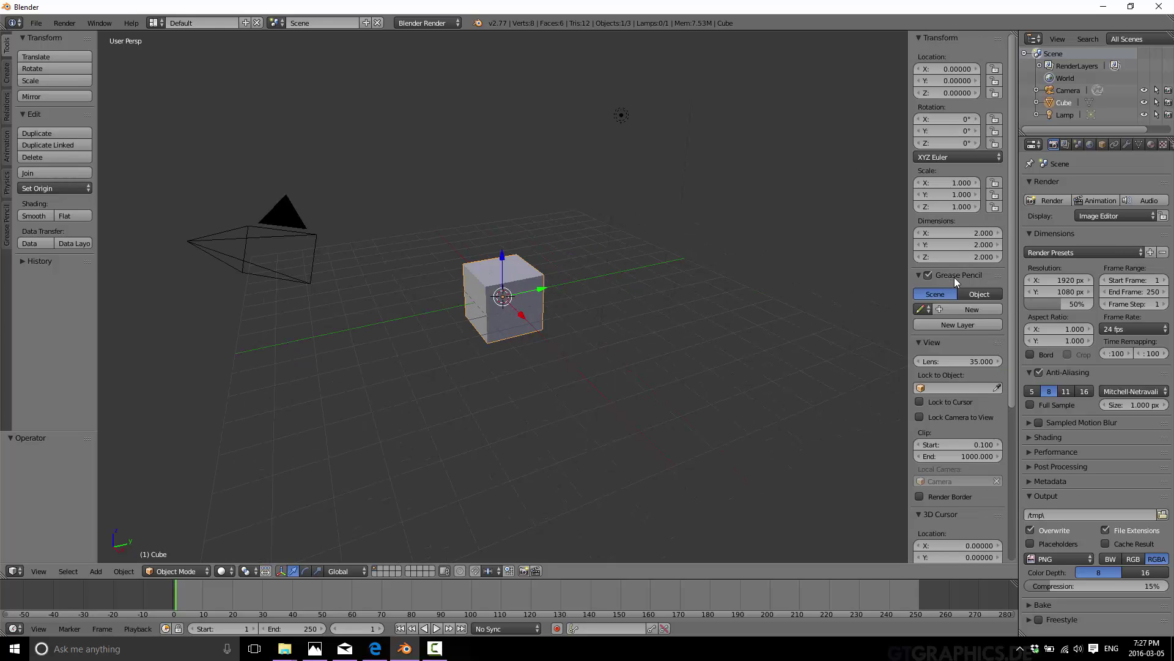
{"action": "scroll", "coordinate": [954, 277], "scroll_direction": "down", "scroll_amount": 1}
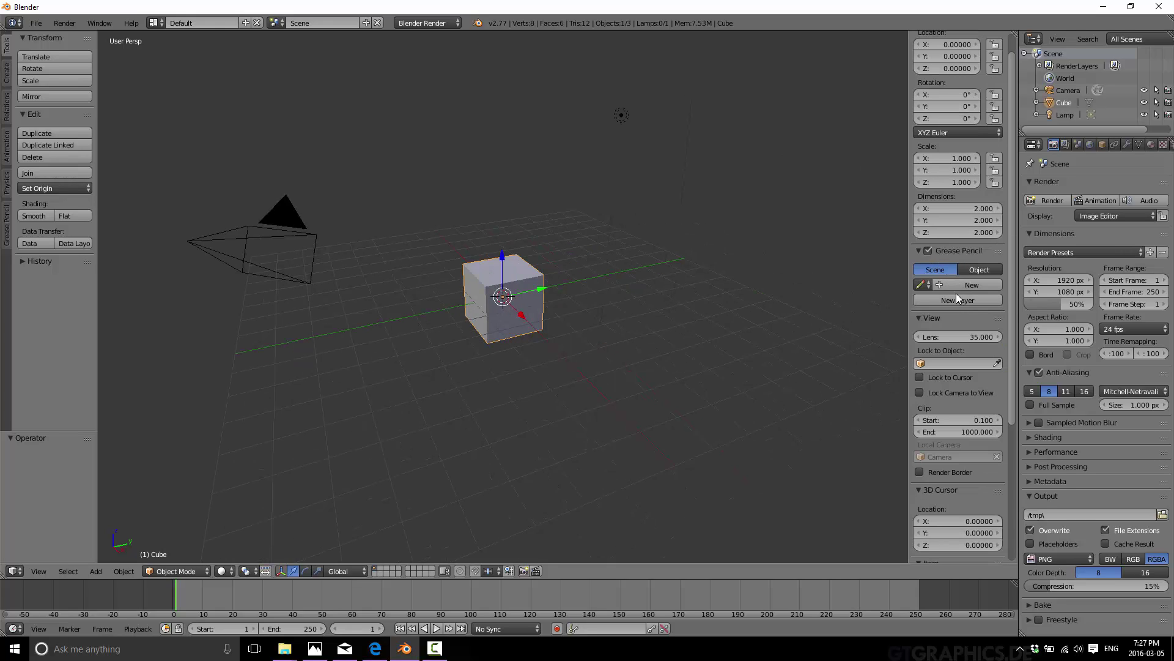
{"action": "left_click", "coordinate": [6, 229]}
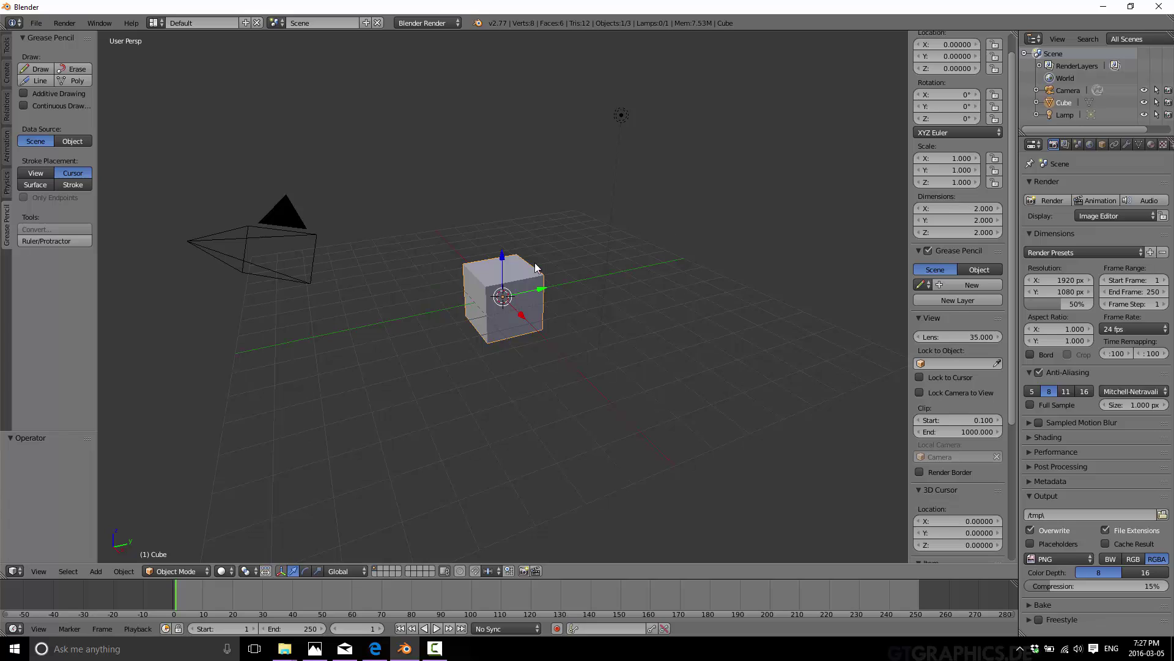
Step: Draw a freehand Grease Pencil loop around the cube and widen the region holding the layer settings
{"action": "mouse_move", "coordinate": [439, 207]}
{"action": "left_mouse_down"}
{"action": "mouse_move", "coordinate": [566, 192]}
{"action": "mouse_move", "coordinate": [561, 157]}
{"action": "mouse_move", "coordinate": [606, 187]}
{"action": "left_mouse_up"}
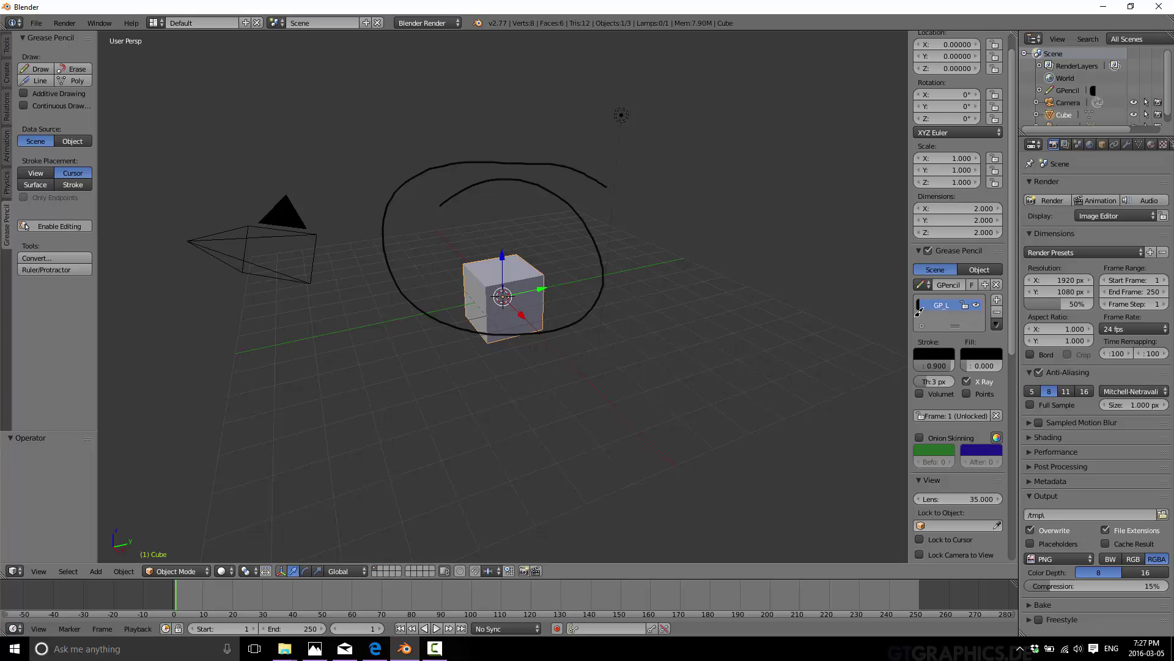
{"action": "left_click_drag", "start_coordinate": [913, 316], "coordinate": [873, 316]}
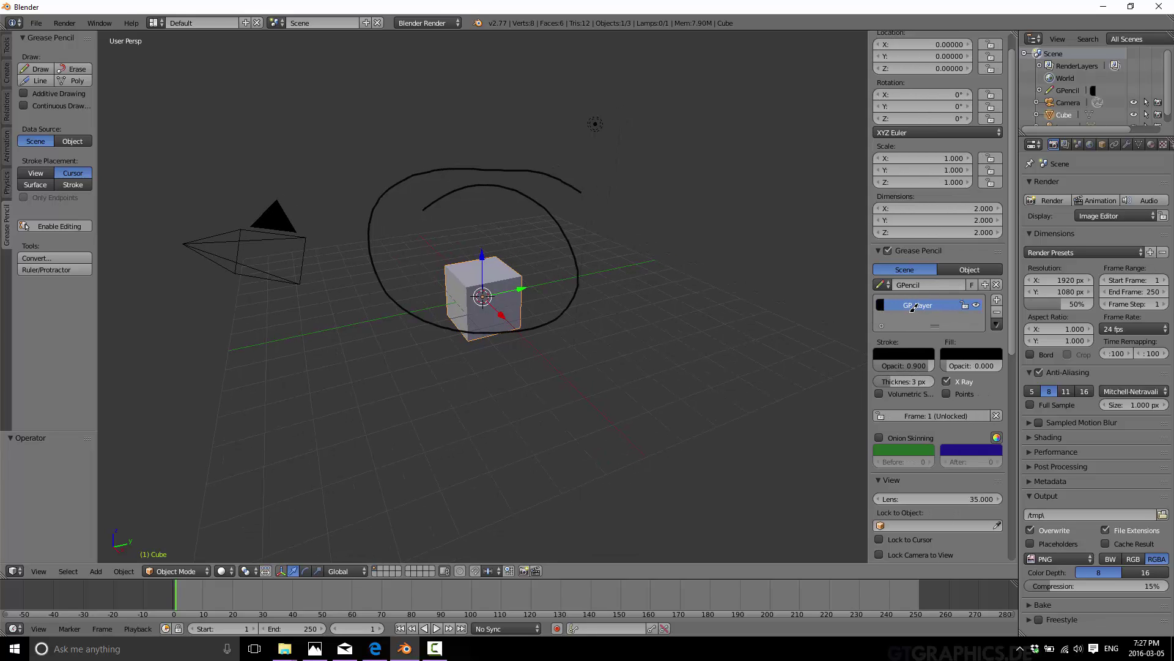
{"action": "key", "text": "shift+d"}
{"action": "left_click", "coordinate": [506, 136]}
{"action": "key", "text": "shift+d"}
{"action": "right_click", "coordinate": [616, 269]}
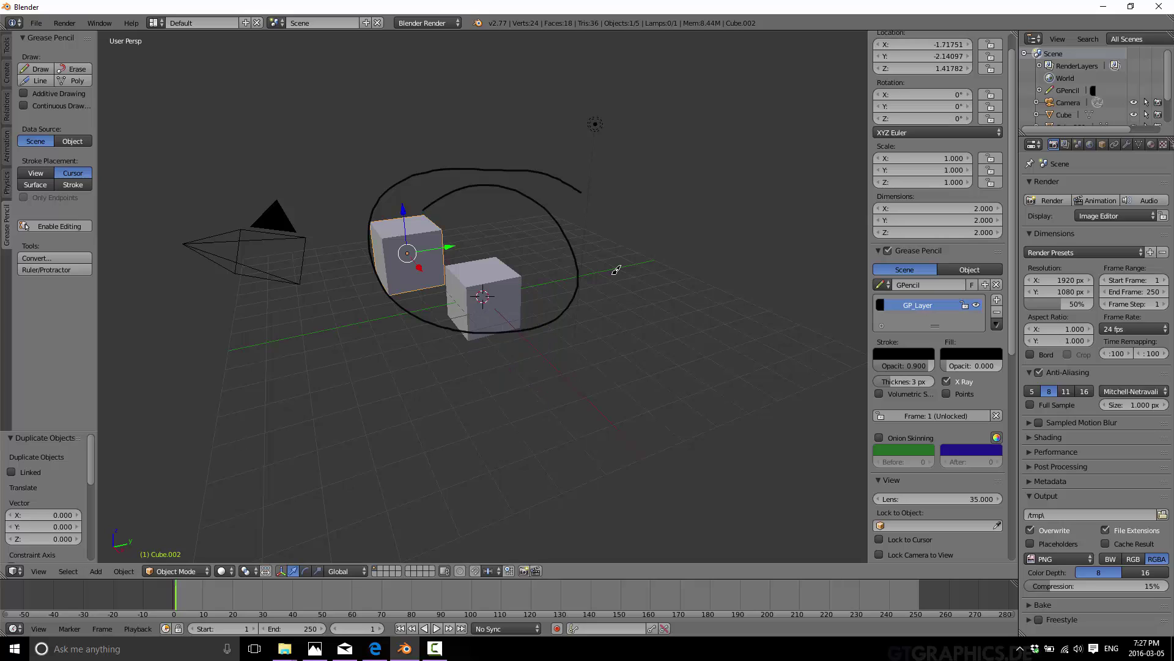
{"action": "key", "text": "ctrl+z"}
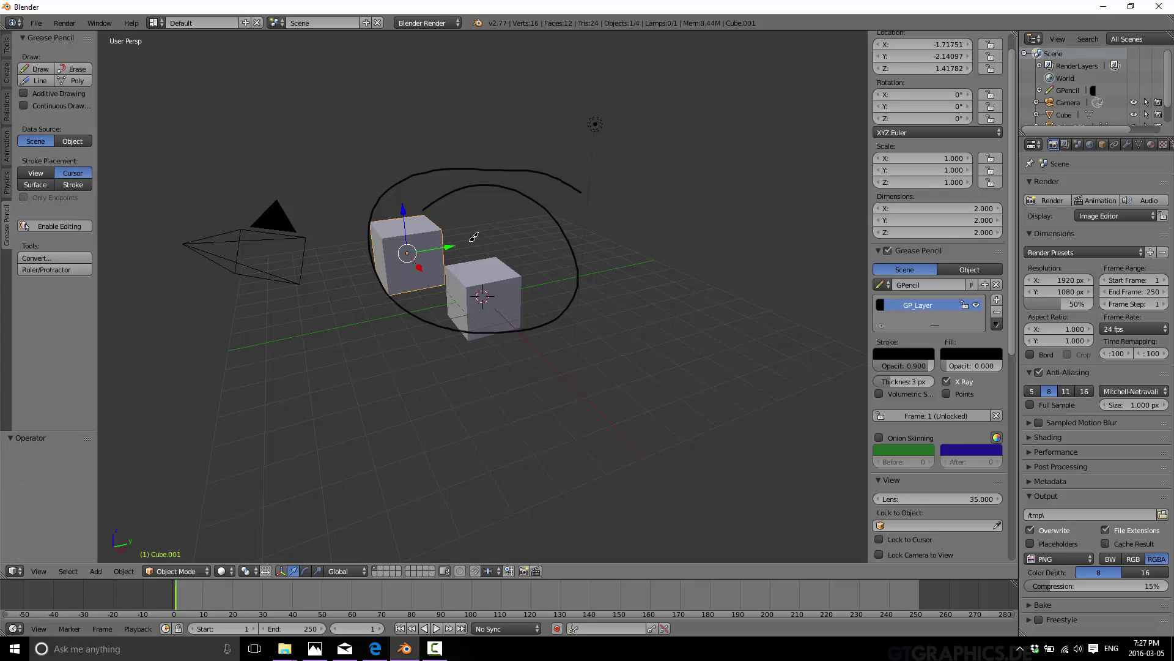
{"action": "key", "text": "ctrl+z"}
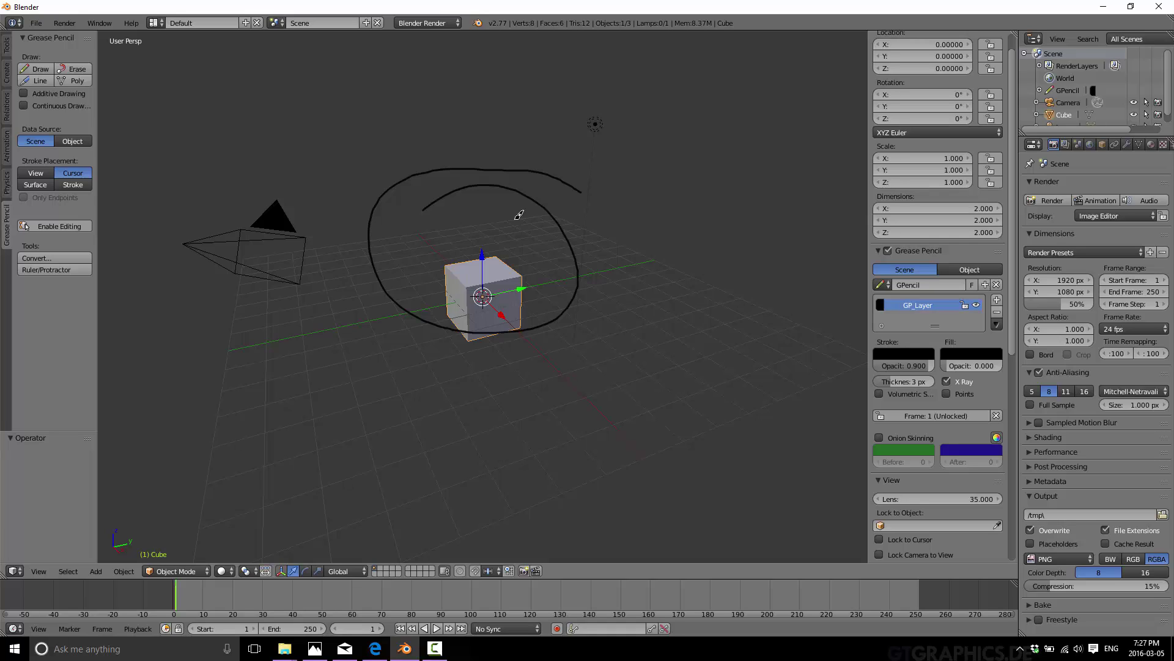
Step: Draw four straight Grease Pencil lines around the cube, and erase one line and parts of the loop
{"action": "mouse_move", "coordinate": [603, 233]}
{"action": "left_mouse_down", "text": "ctrl"}
{"action": "mouse_move", "coordinate": [655, 307]}
{"action": "mouse_move", "coordinate": [657, 358]}
{"action": "mouse_move", "coordinate": [672, 367]}
{"action": "left_mouse_up", "text": "ctrl"}
{"action": "mouse_move", "coordinate": [573, 409]}
{"action": "left_mouse_down", "text": "ctrl"}
{"action": "mouse_move", "coordinate": [448, 443]}
{"action": "mouse_move", "coordinate": [341, 379]}
{"action": "left_mouse_up", "text": "ctrl"}
{"action": "left_click_drag", "start_coordinate": [436, 370], "coordinate": [569, 346], "text": "ctrl"}
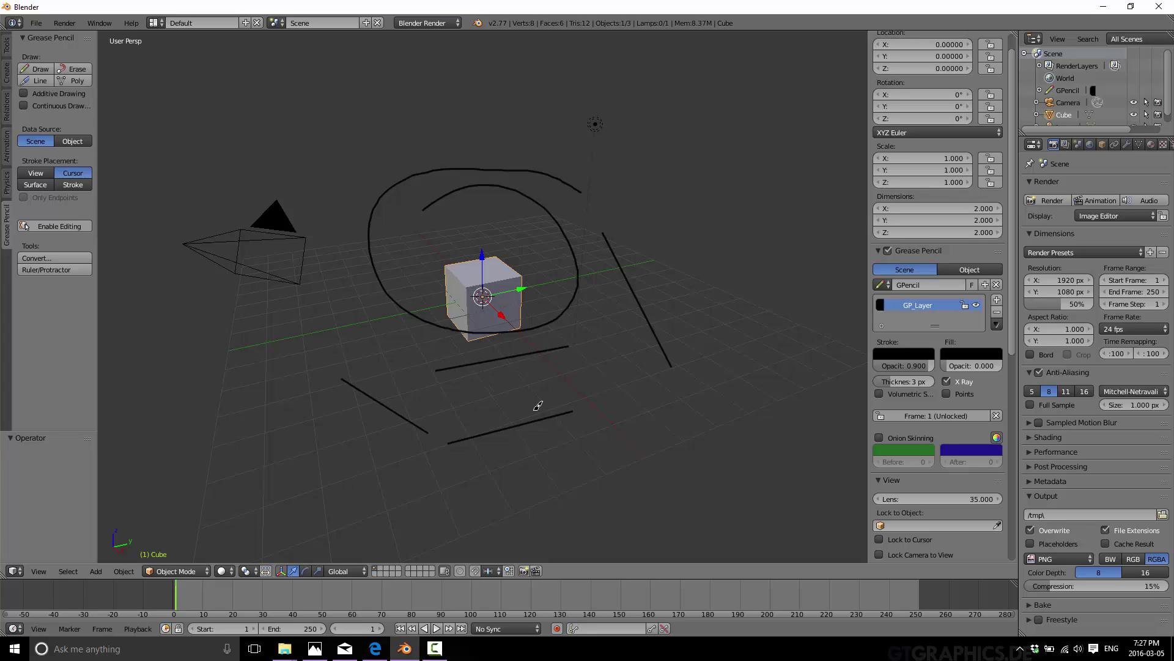
{"action": "mouse_move", "coordinate": [577, 401]}
{"action": "right_mouse_down"}
{"action": "mouse_move", "coordinate": [436, 428]}
{"action": "mouse_move", "coordinate": [431, 211]}
{"action": "mouse_move", "coordinate": [511, 163]}
{"action": "mouse_move", "coordinate": [499, 164]}
{"action": "mouse_move", "coordinate": [539, 196]}
{"action": "mouse_move", "coordinate": [559, 260]}
{"action": "mouse_move", "coordinate": [654, 317]}
{"action": "mouse_move", "coordinate": [697, 255]}
{"action": "mouse_move", "coordinate": [632, 307]}
{"action": "mouse_move", "coordinate": [631, 278]}
{"action": "mouse_move", "coordinate": [642, 280]}
{"action": "right_mouse_up"}
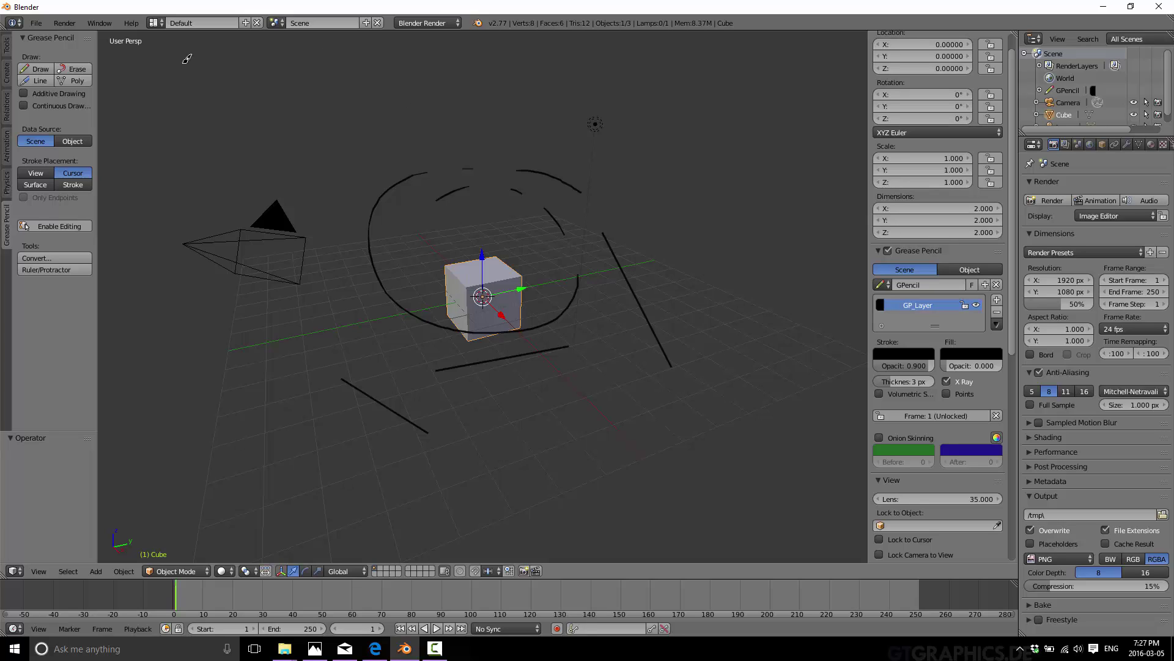
Step: Start a new file from the start-up scene, discarding the Grease Pencil strokes
{"action": "left_click", "coordinate": [46, 18]}
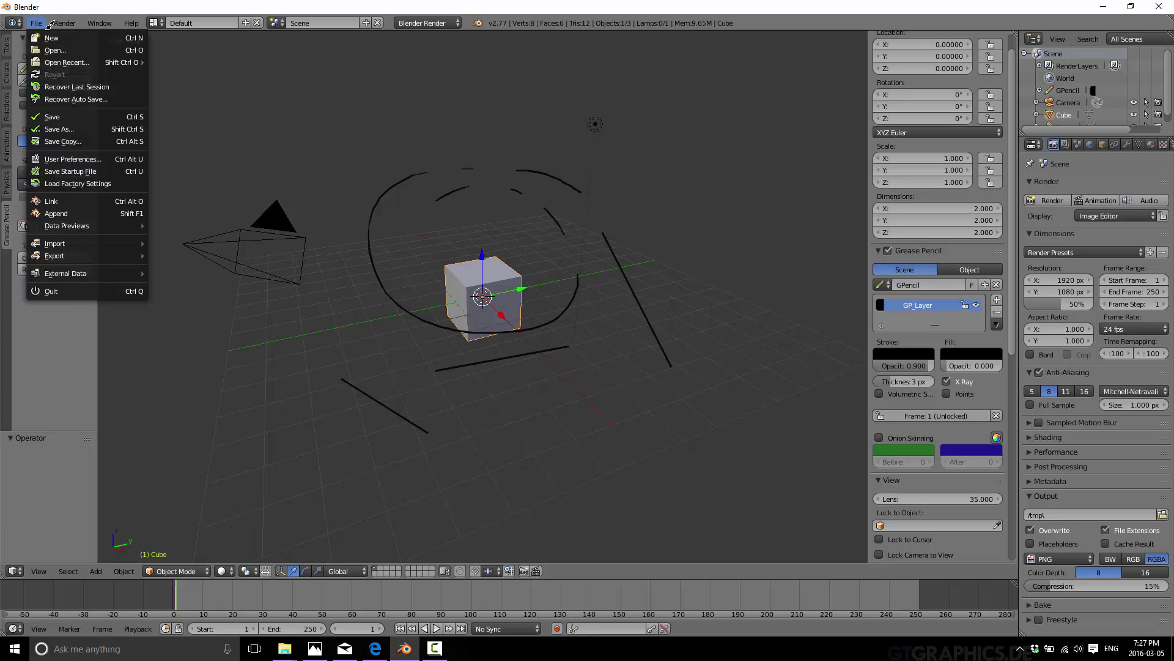
{"action": "left_click", "coordinate": [46, 35]}
{"action": "left_click", "coordinate": [47, 44]}
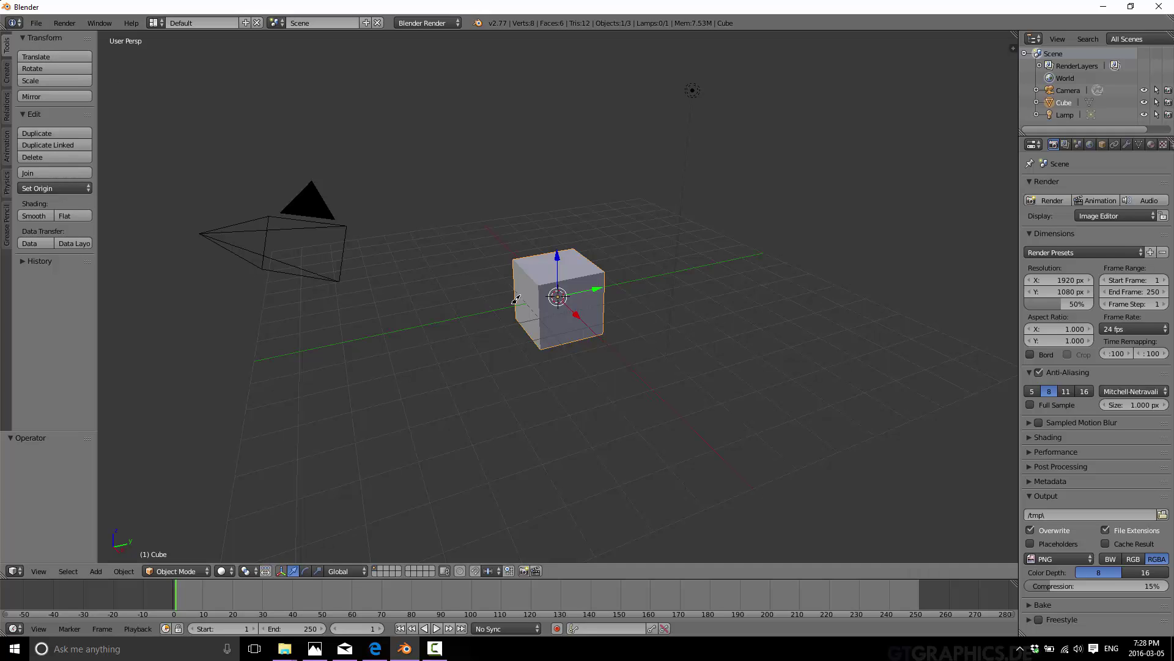
Step: Delete the default cube and add a new mesh cube with Generate UVs enabled
{"action": "key", "text": "x"}
{"action": "left_click", "coordinate": [546, 299]}
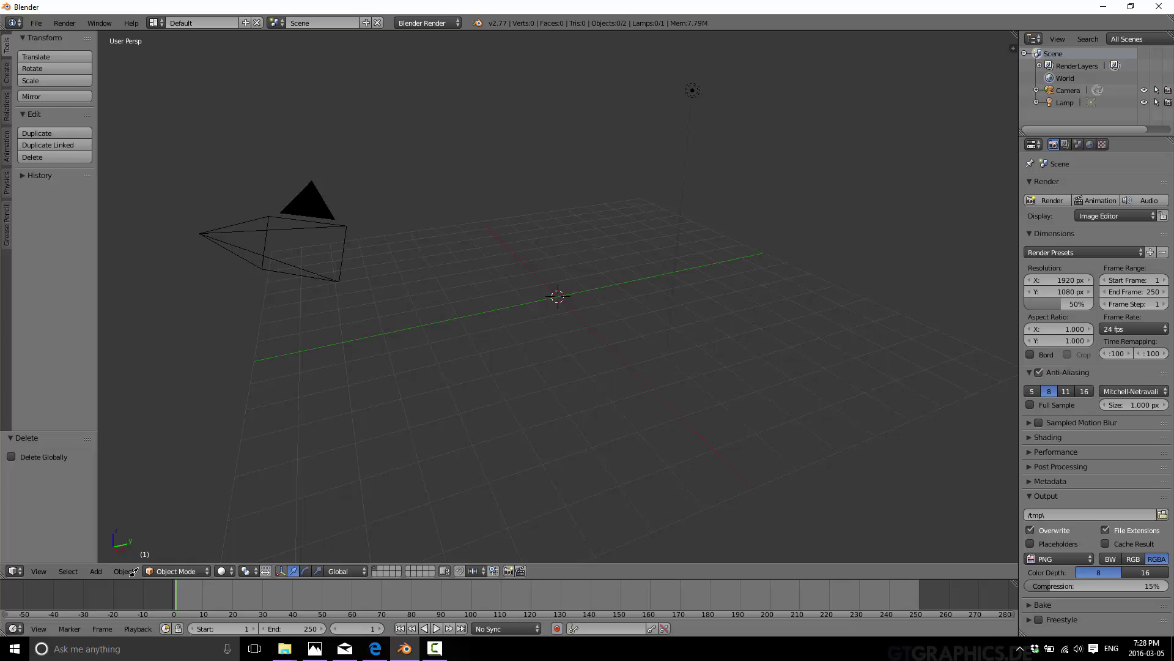
{"action": "left_click", "coordinate": [96, 569]}
{"action": "mouse_move", "coordinate": [110, 554]}
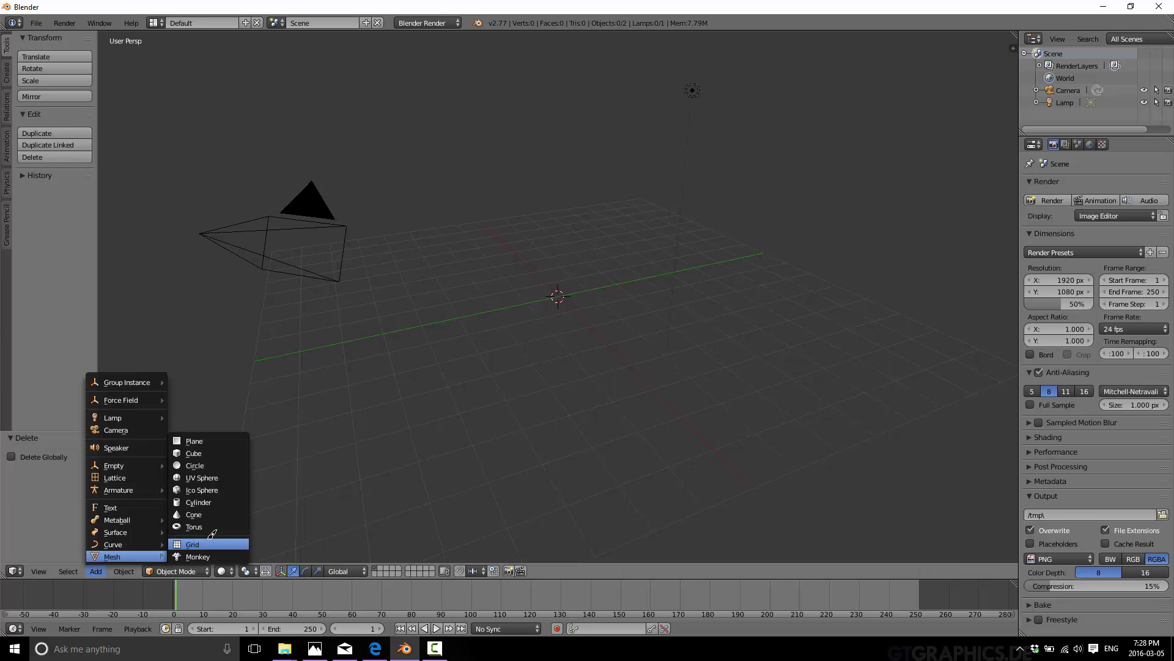
{"action": "left_click", "coordinate": [194, 453]}
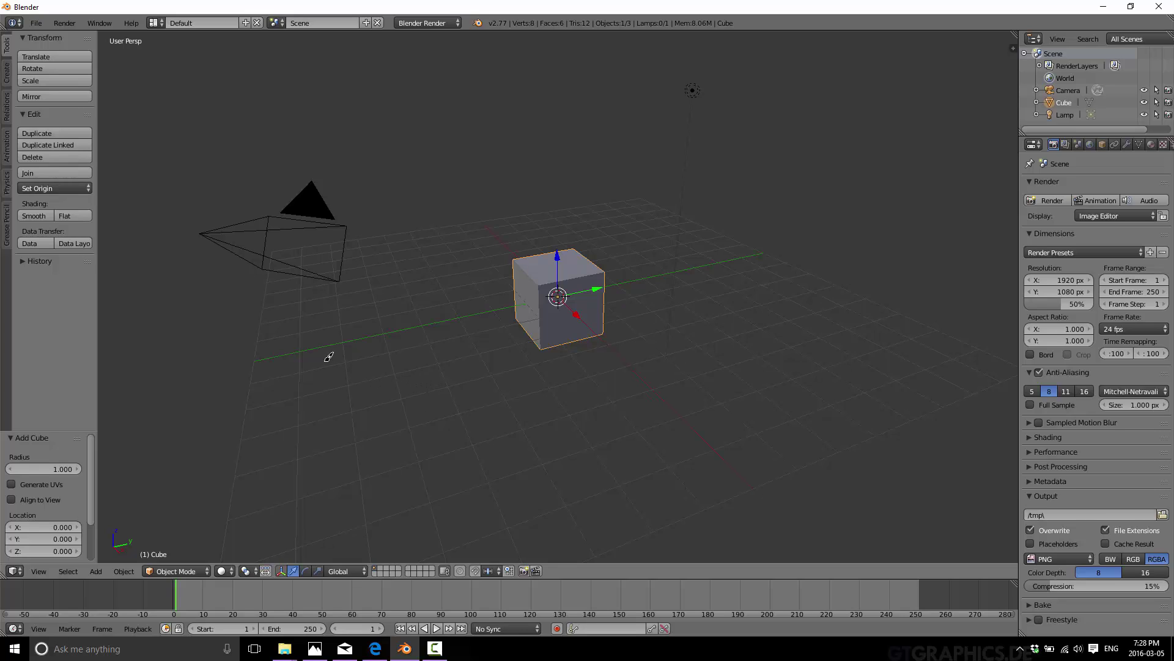
{"action": "left_click", "coordinate": [29, 479]}
Step: Enter Edit Mode on the cube, deselect all its geometry and add a cylinder to the mesh
{"action": "key", "text": "Tab"}
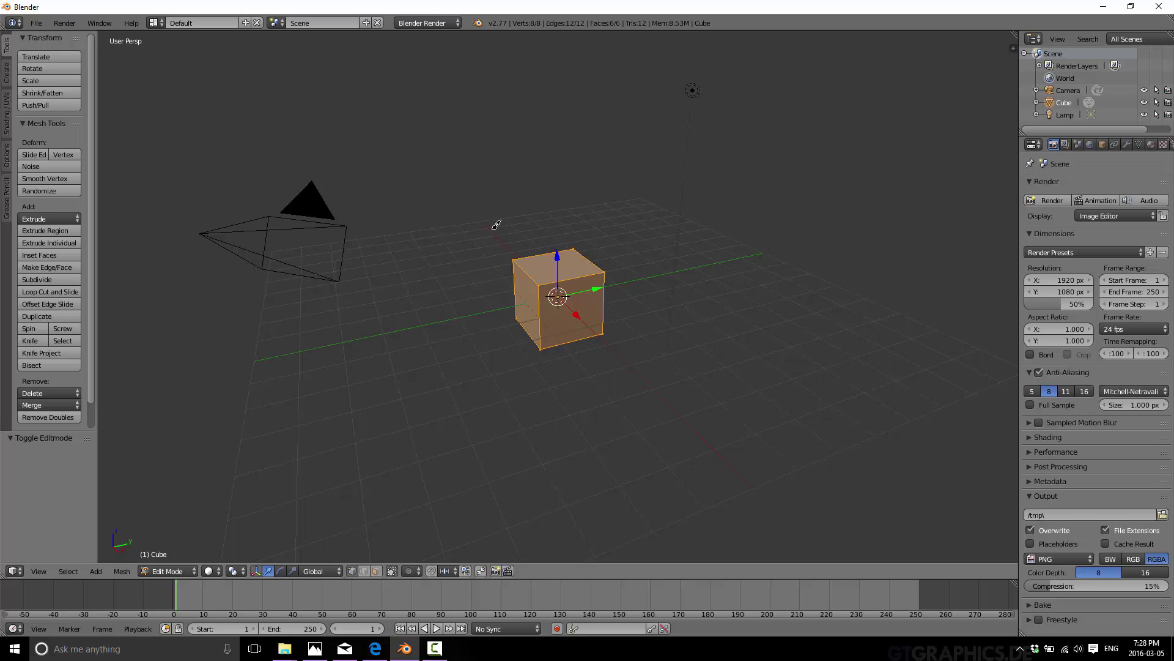
{"action": "key", "text": "a"}
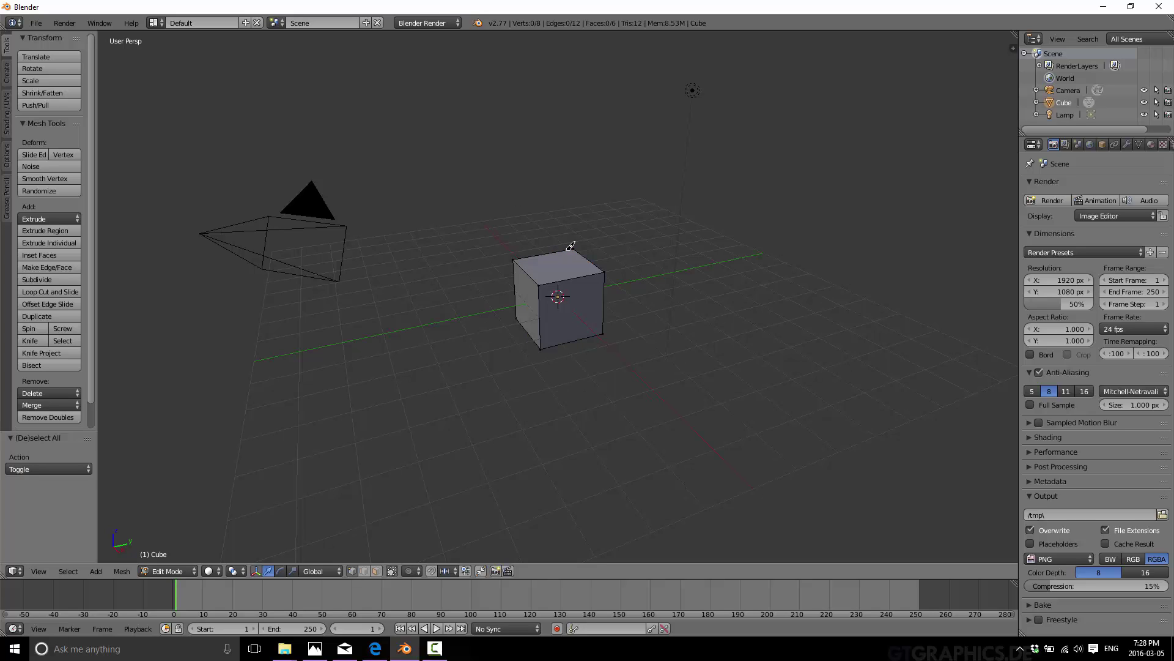
{"action": "left_click", "coordinate": [98, 570]}
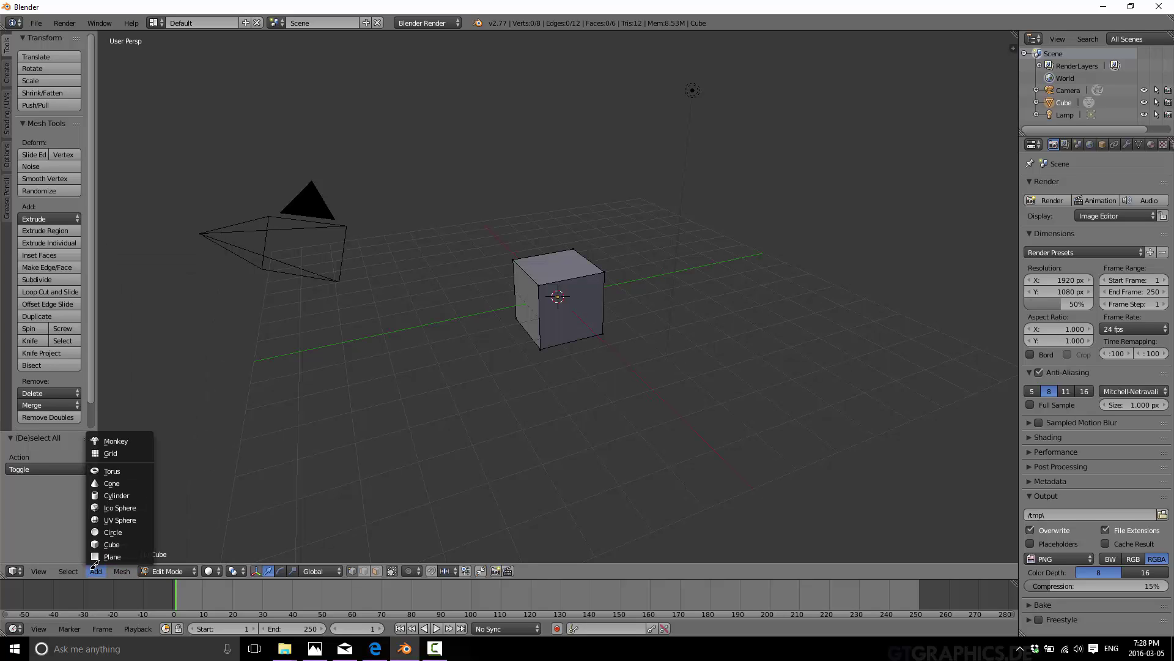
{"action": "left_click", "coordinate": [118, 495]}
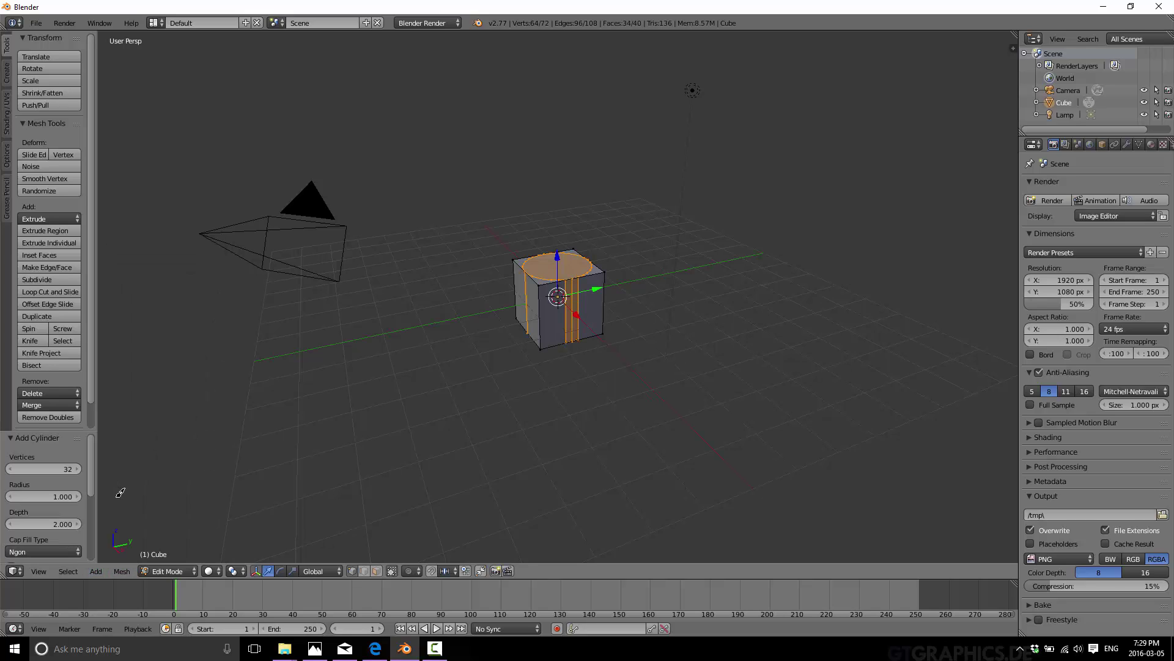
Step: Rotate the added cylinder 90° about the X axis so it runs lengthwise along Y
{"action": "key", "text": "r"}
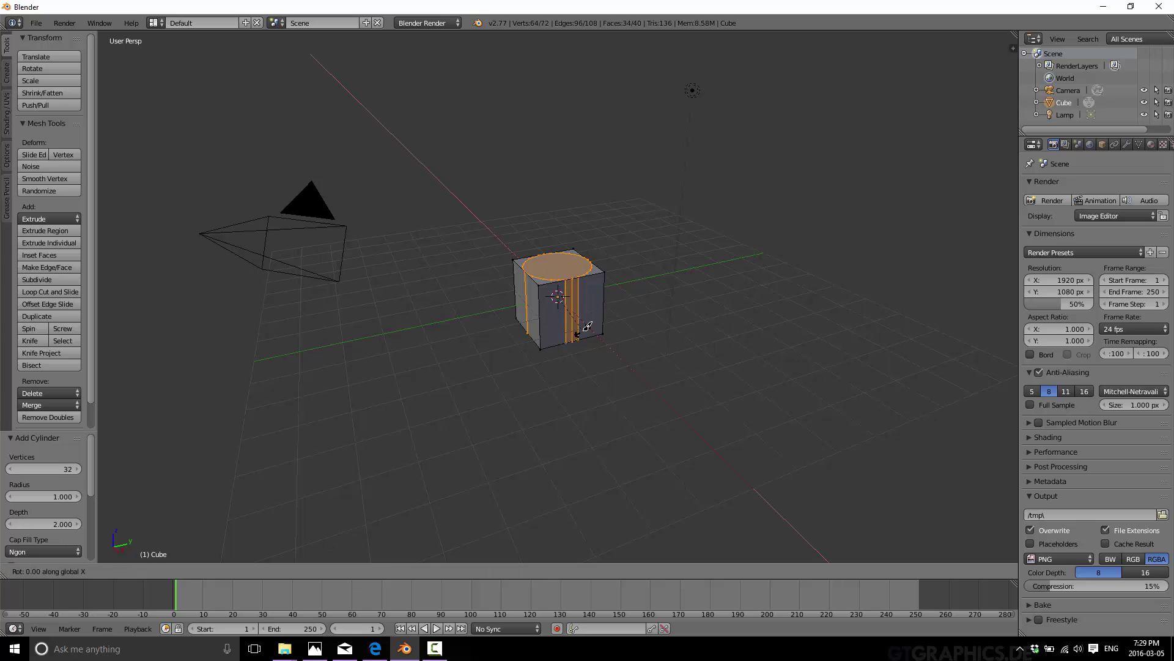
{"action": "key", "text": "x"}
{"action": "key", "text": "9"}
{"action": "key", "text": "0"}
{"action": "key", "text": "Return"}
Step: Scale the cylinder uniformly to about 0.865, and stretch it along Y by about 2.167 so it passes through the cube
{"action": "key", "text": "s"}
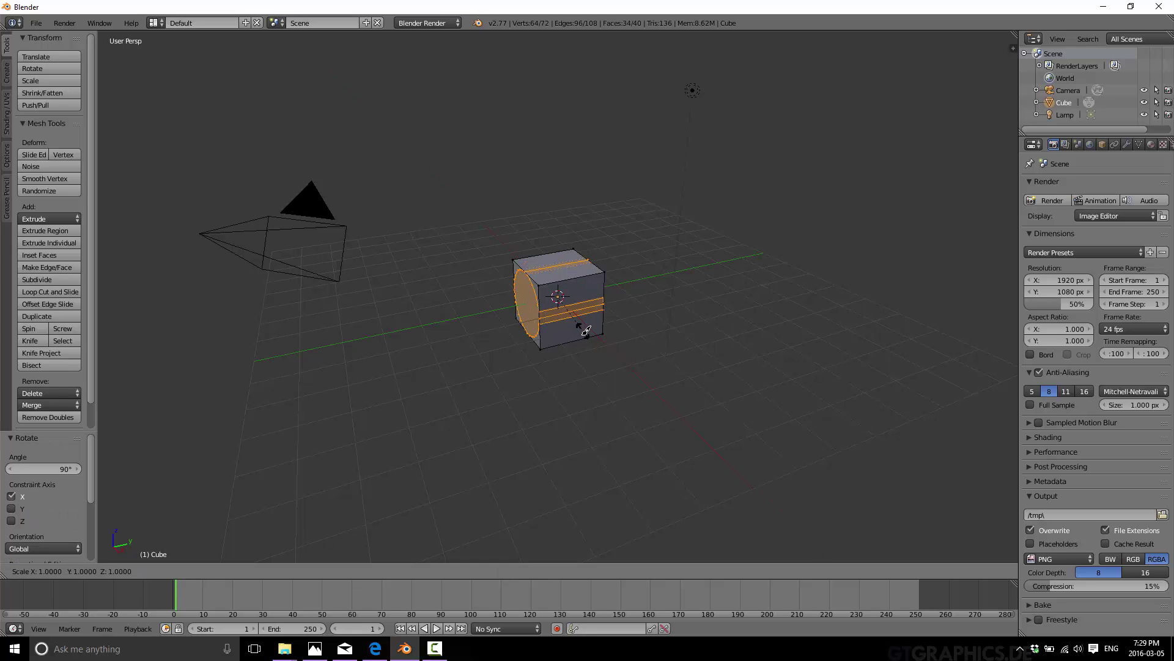
{"action": "left_click", "coordinate": [594, 311]}
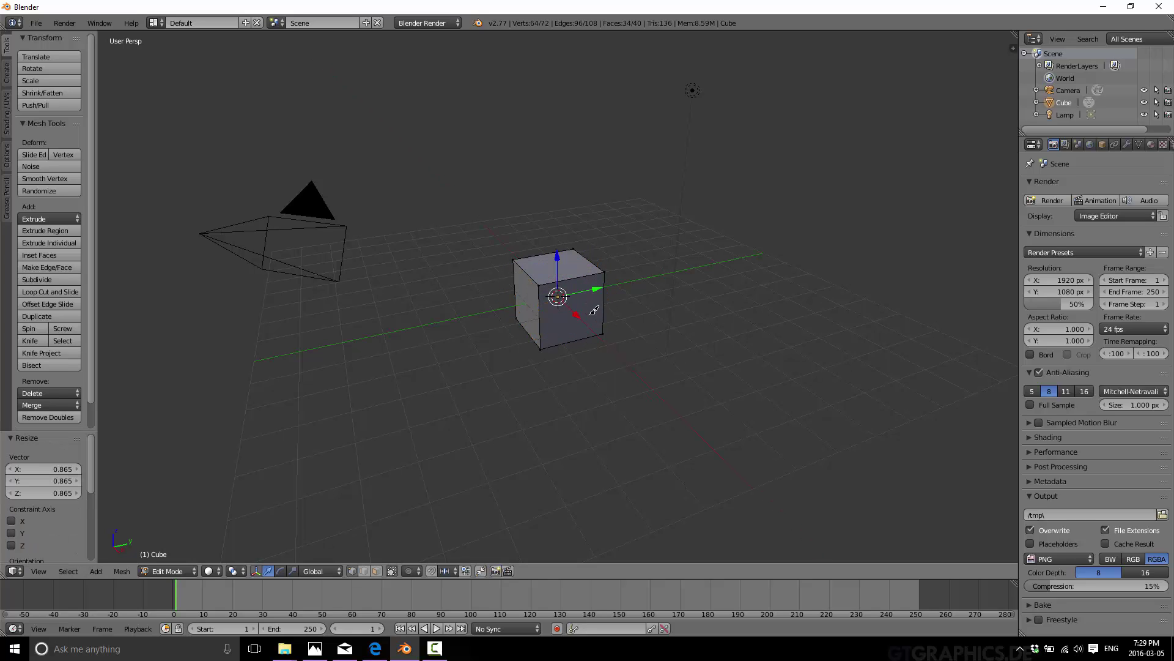
{"action": "key", "text": "s"}
{"action": "key", "text": "y"}
{"action": "left_click", "coordinate": [639, 337]}
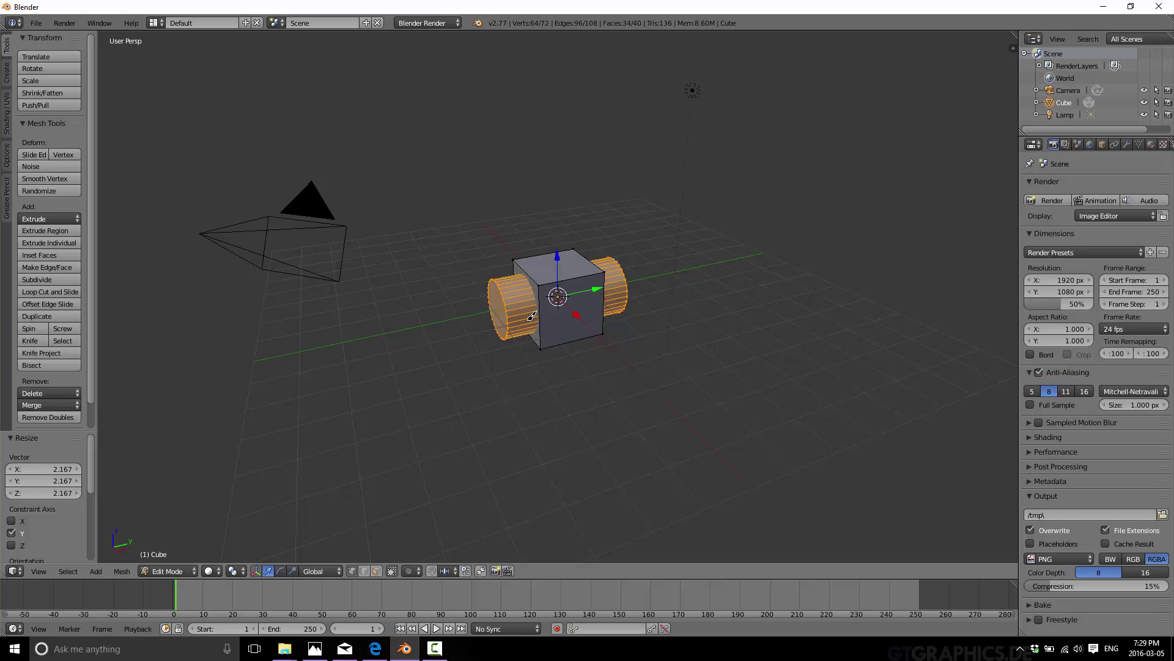
Step: Duplicate the cylinder with the copy rotated 90° about the Z axis, and undo the duplication
{"action": "key", "text": "e"}
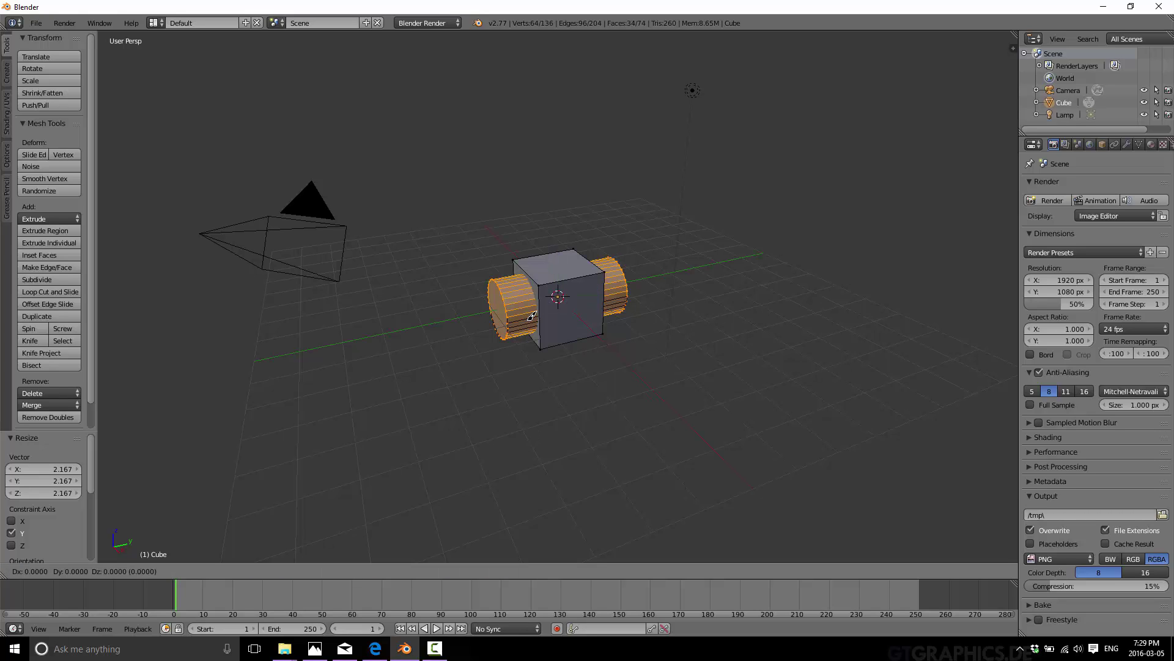
{"action": "type", "text": "rz90"}
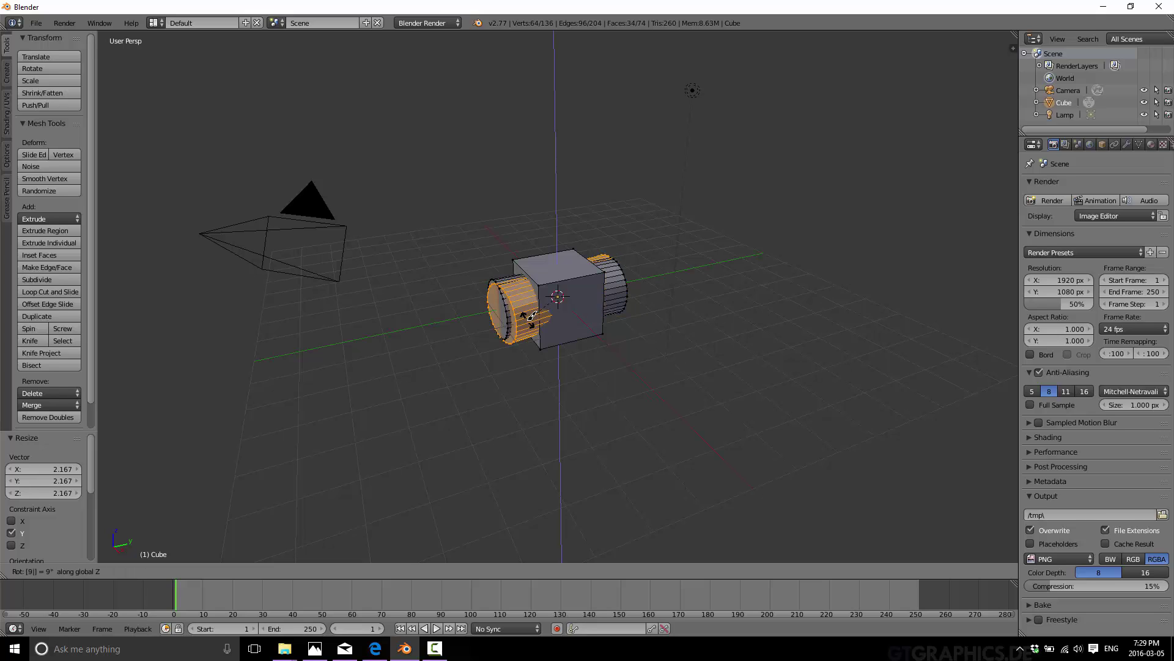
{"action": "key", "text": "Return"}
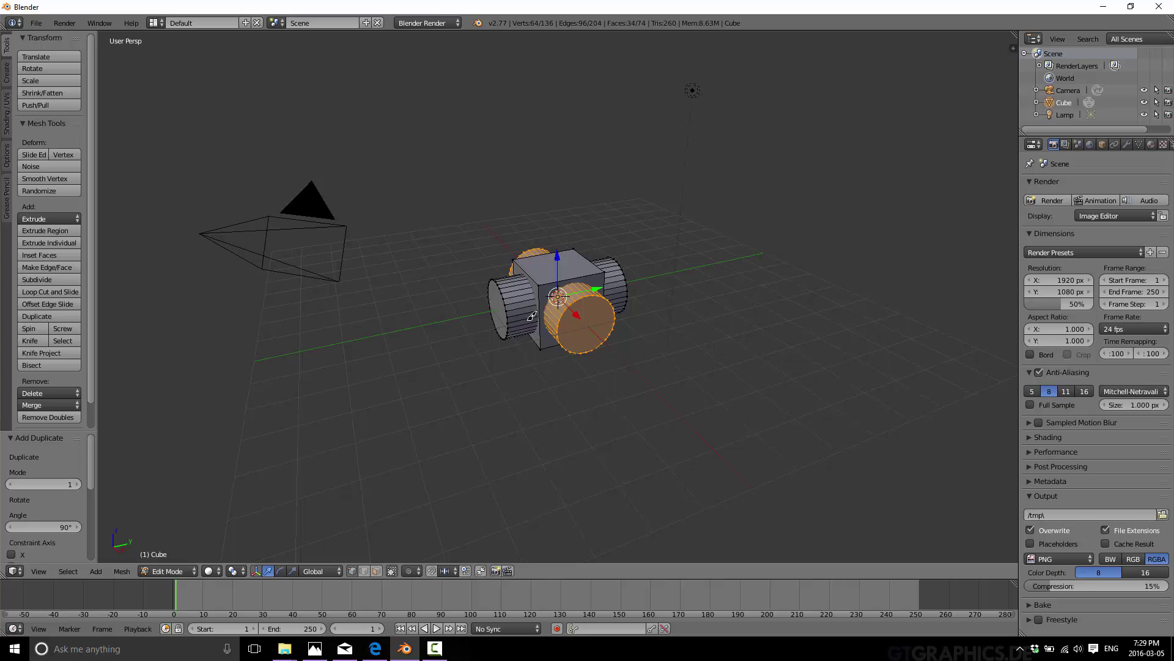
{"action": "key", "text": "ctrl+z"}
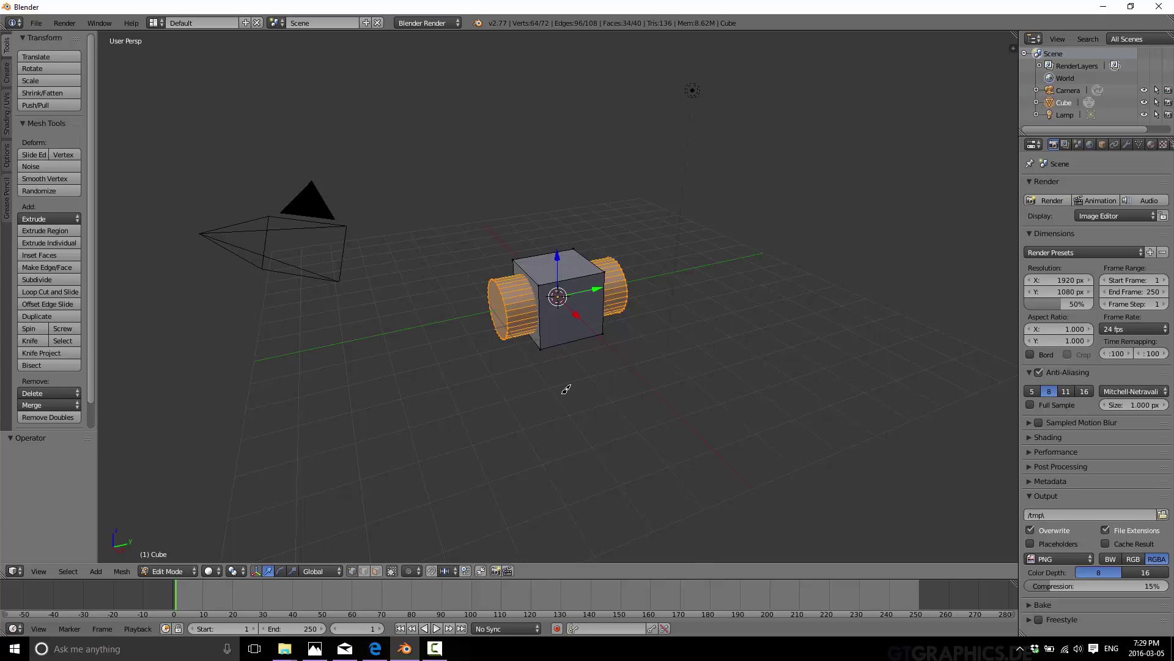
Step: Cut the selected cylinder out of the cube with Intersect (Boolean) using the Difference operation, and inspect the hole
{"action": "key", "text": "ctrl+f"}
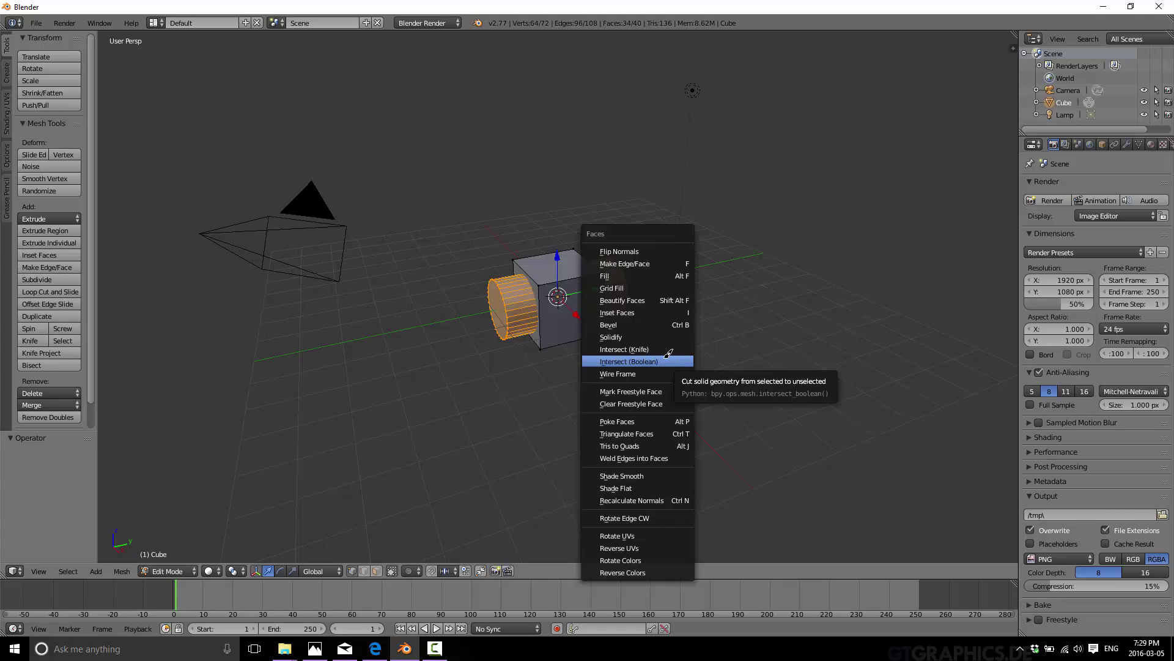
{"action": "left_click", "coordinate": [674, 358]}
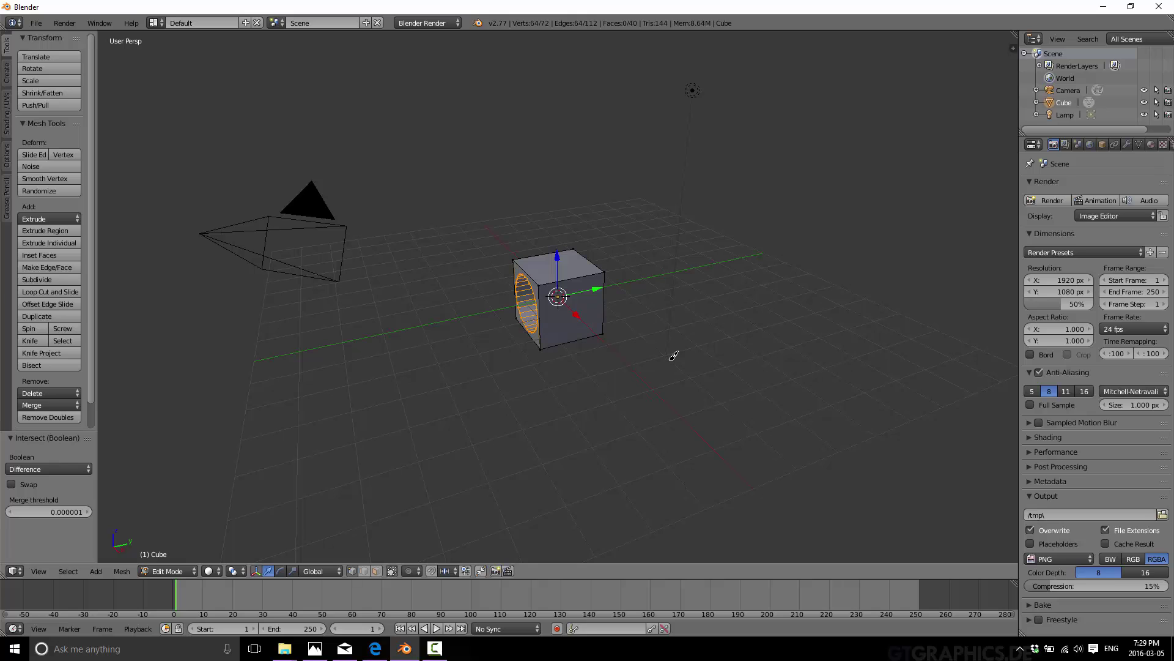
{"action": "middle_click_drag", "start_coordinate": [587, 364], "coordinate": [540, 299]}
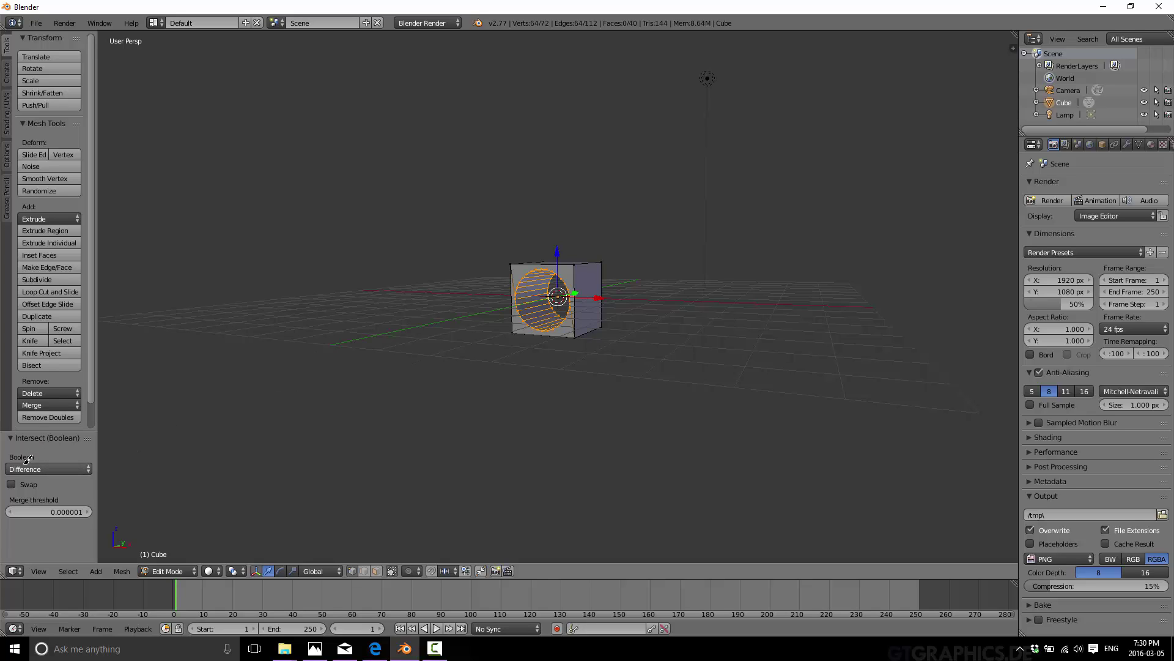
Step: Try the Intersect and Union operations for the boolean, and return it to Difference
{"action": "left_click", "coordinate": [45, 467]}
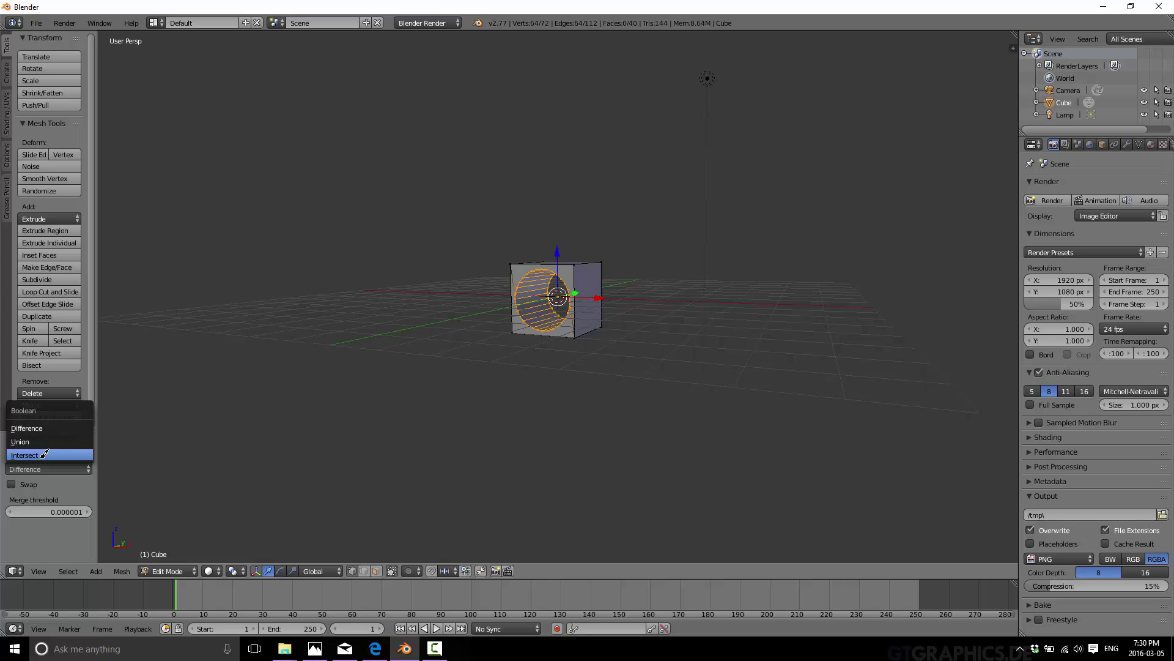
{"action": "left_click", "coordinate": [45, 454]}
{"action": "left_click", "coordinate": [46, 468]}
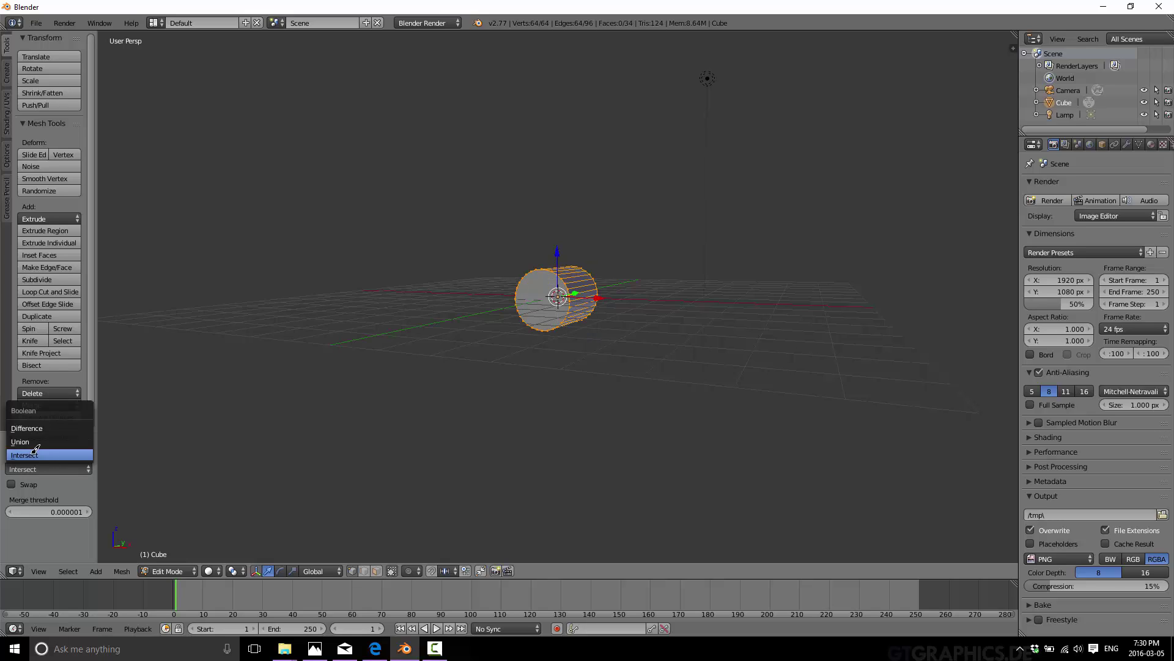
{"action": "left_click", "coordinate": [34, 438]}
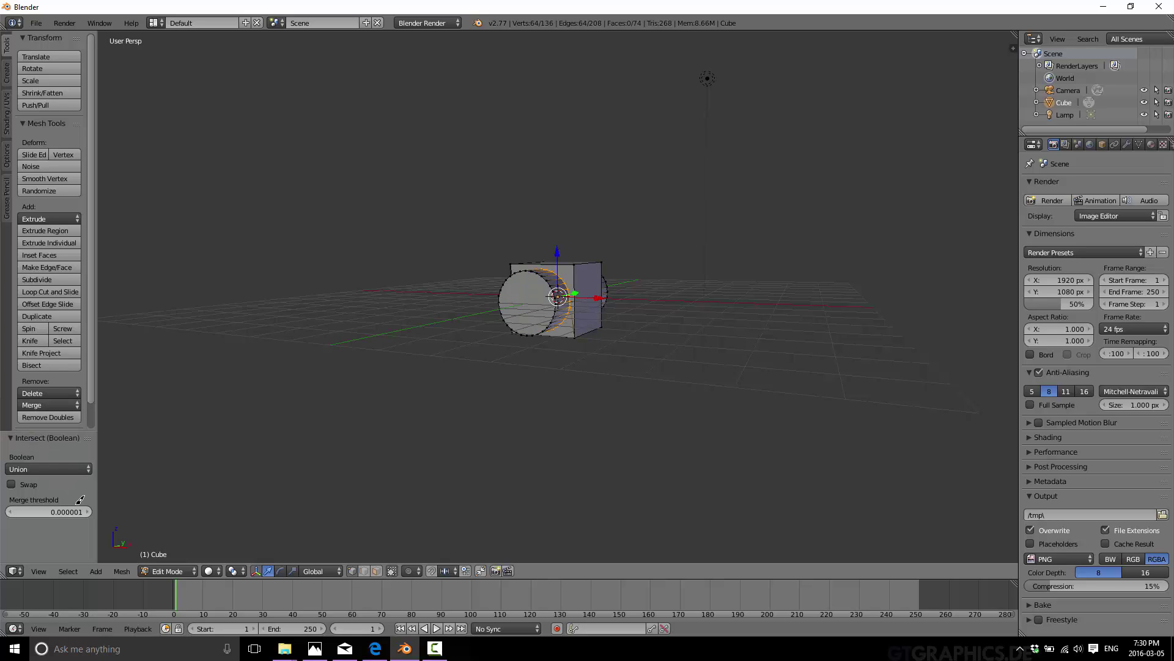
{"action": "left_click", "coordinate": [54, 466]}
{"action": "left_click", "coordinate": [52, 428]}
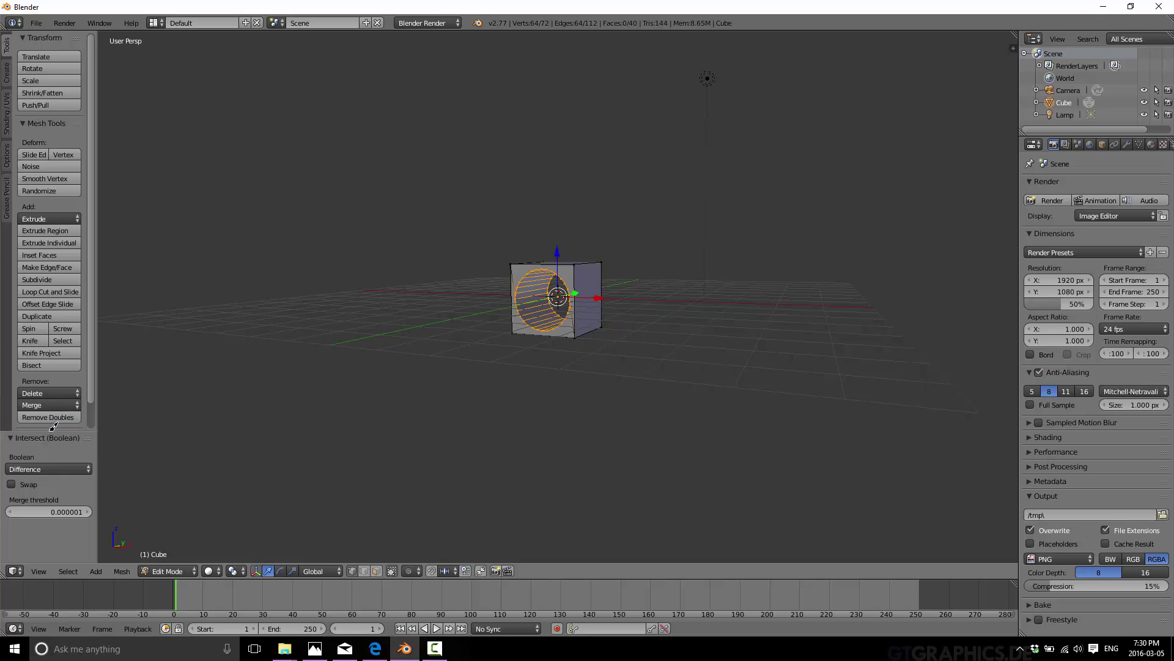
Step: Toggle the boolean's Swap option on and off to compare both subtraction directions, leaving it off
{"action": "left_click", "coordinate": [14, 479]}
{"action": "left_click", "coordinate": [14, 480]}
{"action": "left_click", "coordinate": [15, 480]}
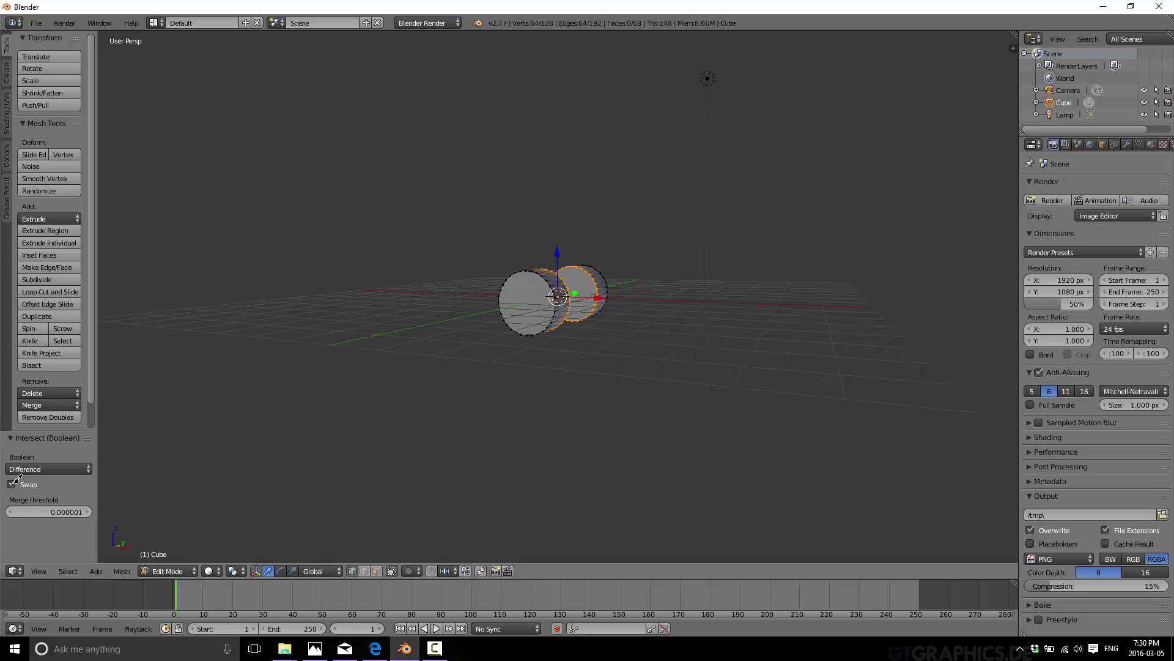
{"action": "left_click", "coordinate": [15, 480]}
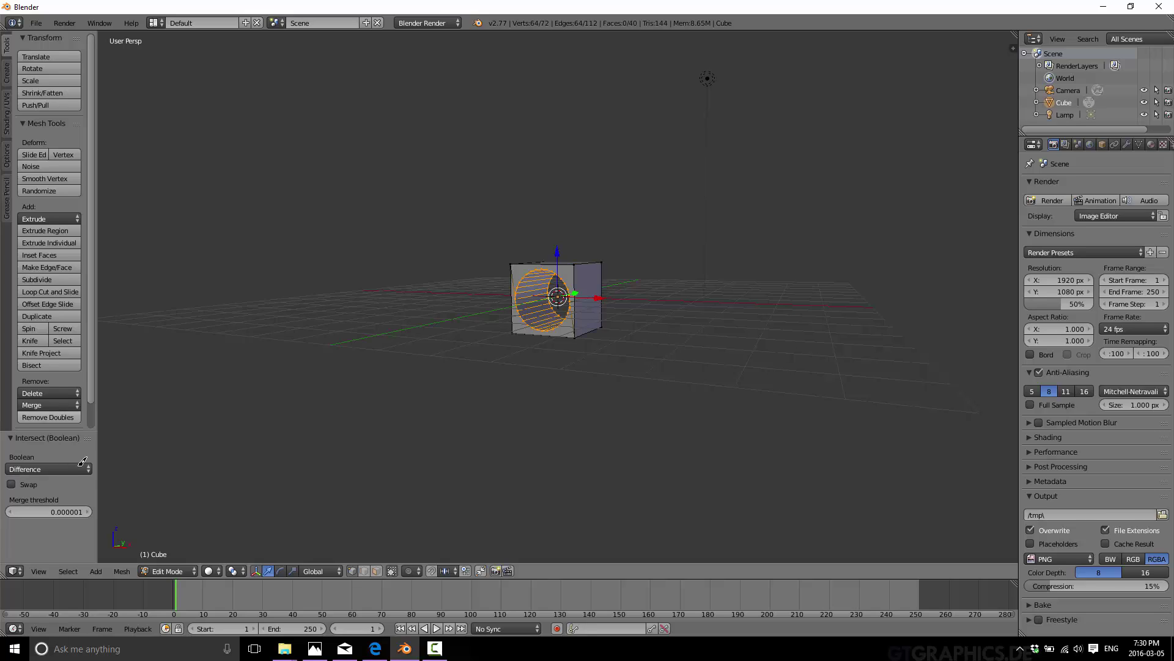
{"action": "left_click", "coordinate": [14, 481]}
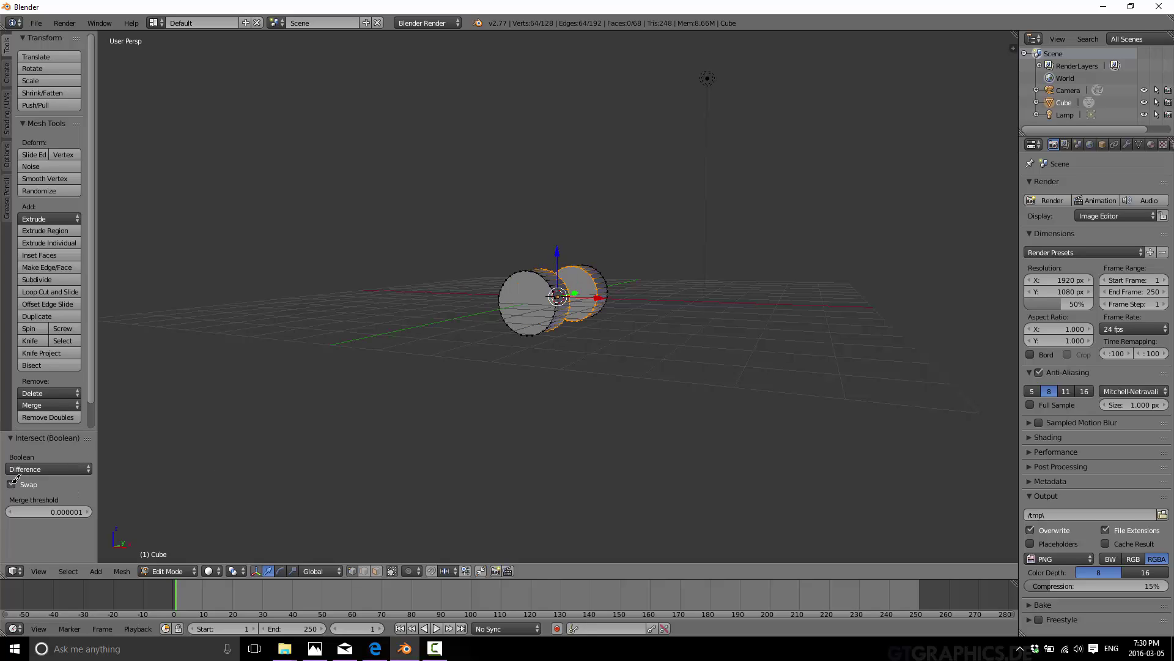
{"action": "left_click", "coordinate": [15, 480]}
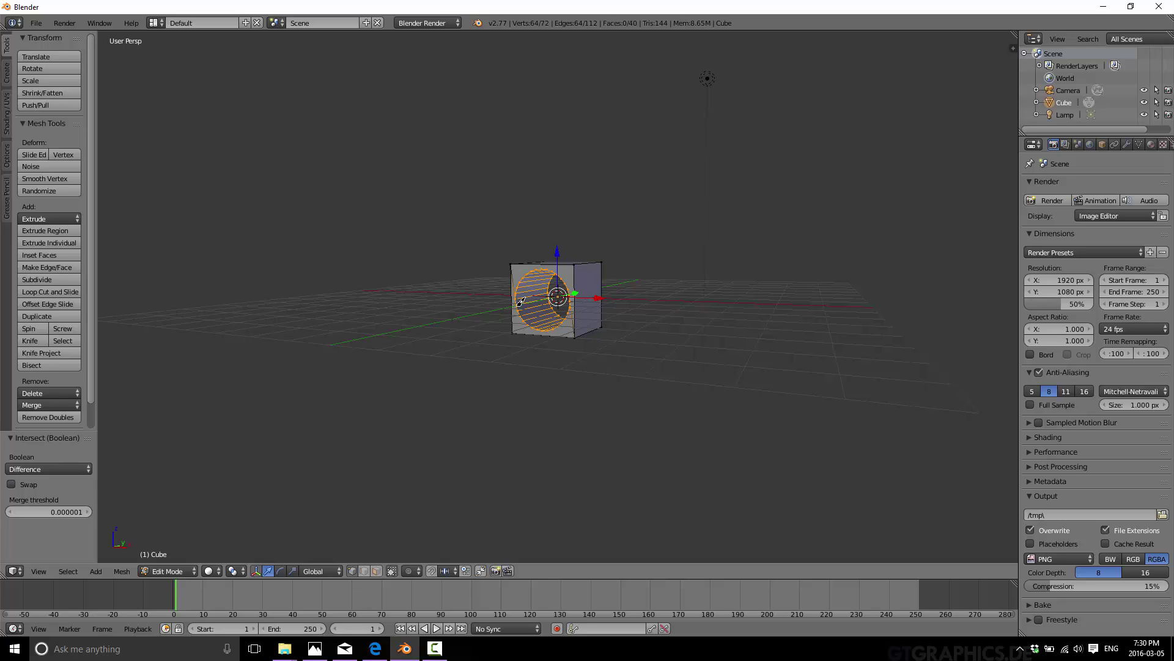
Step: In Object Mode, add a Decimate modifier to the cube with a Collapse ratio of about 0.9862, displayed in wireframe
{"action": "key", "text": "Tab"}
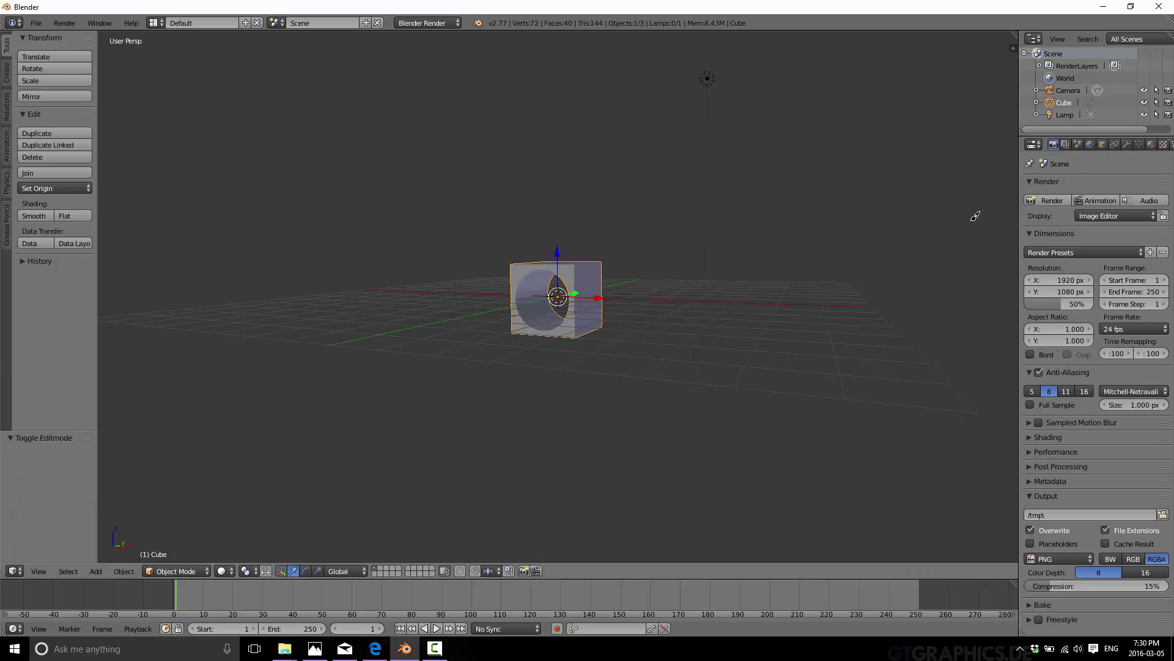
{"action": "left_click", "coordinate": [1127, 145]}
{"action": "left_click", "coordinate": [1110, 185]}
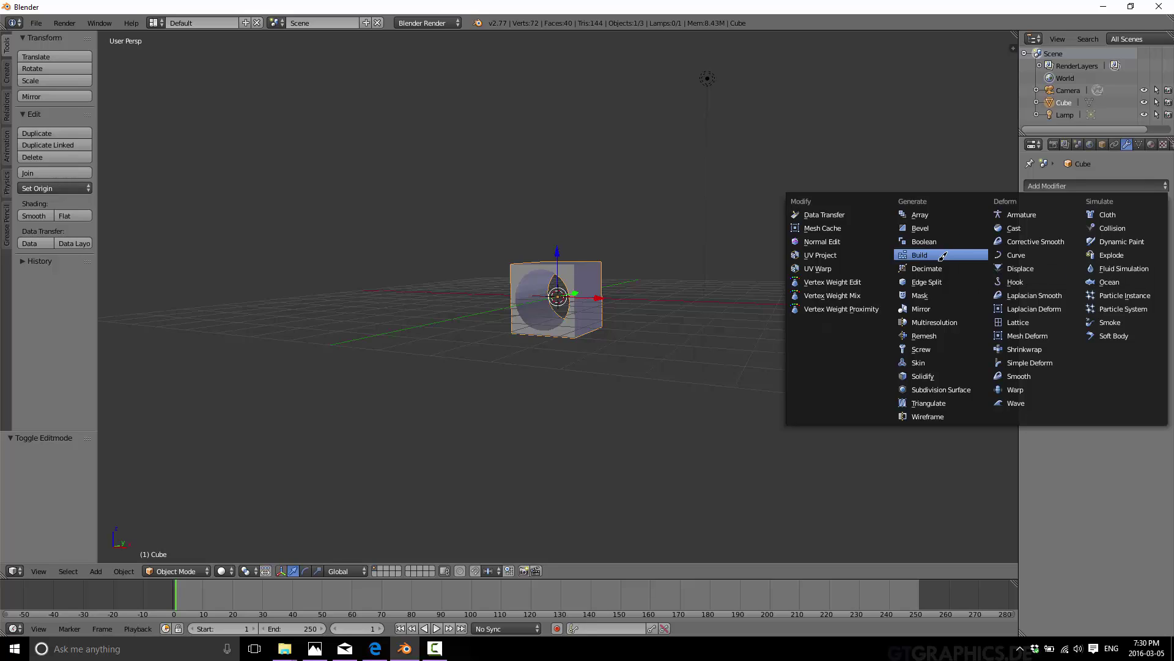
{"action": "left_click", "coordinate": [935, 267]}
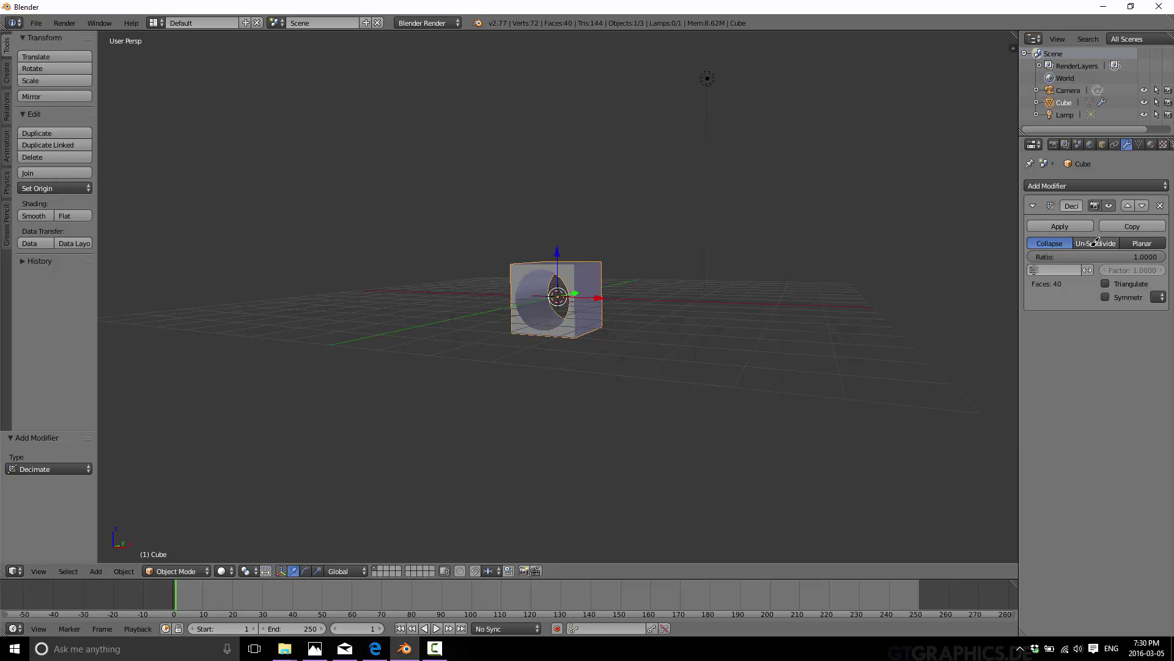
{"action": "left_click_drag", "start_coordinate": [1141, 257], "coordinate": [1106, 244]}
{"action": "key", "text": "z"}
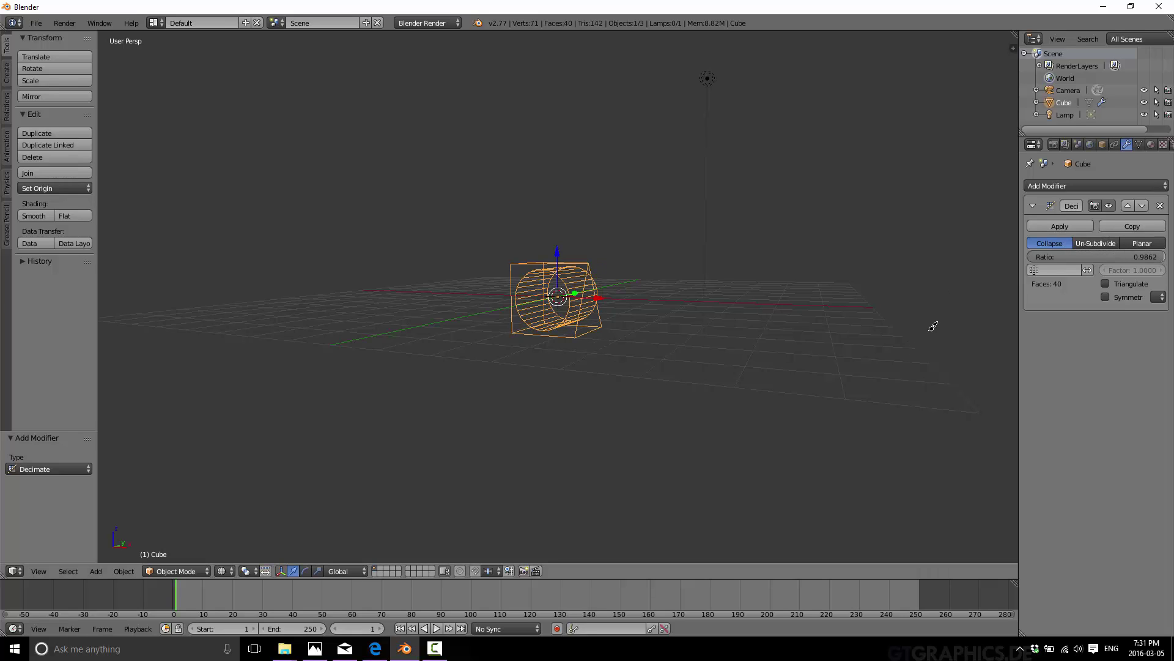
Step: Remove the Decimate modifier and delete the cube from the scene
{"action": "left_click", "coordinate": [1160, 205]}
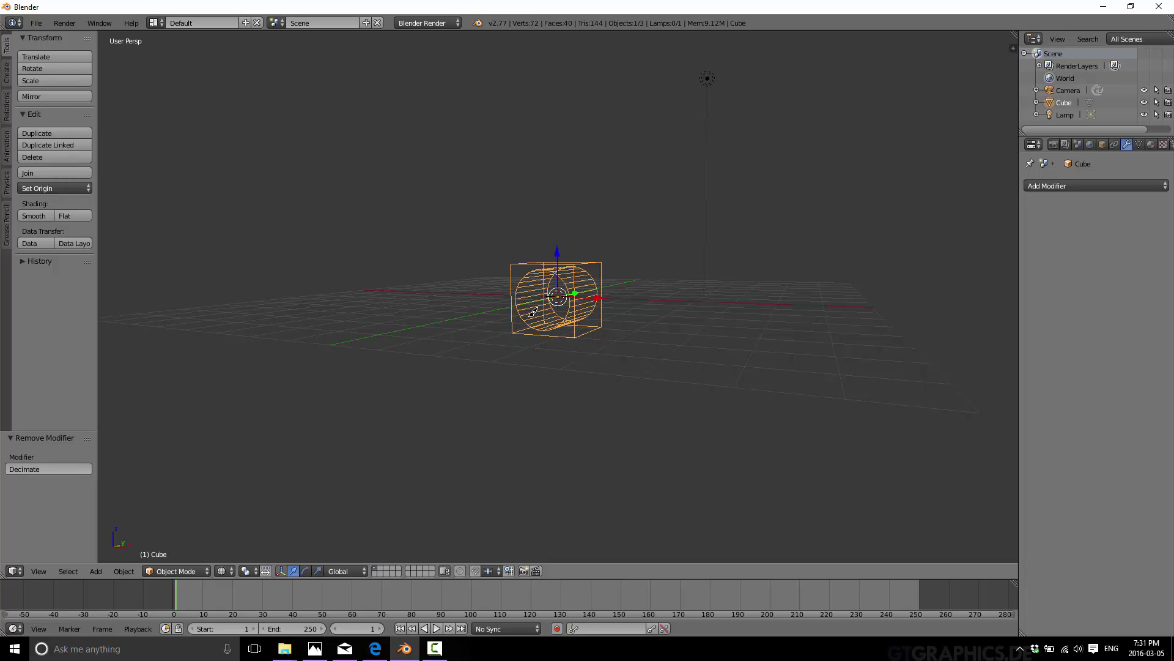
{"action": "key", "text": "x"}
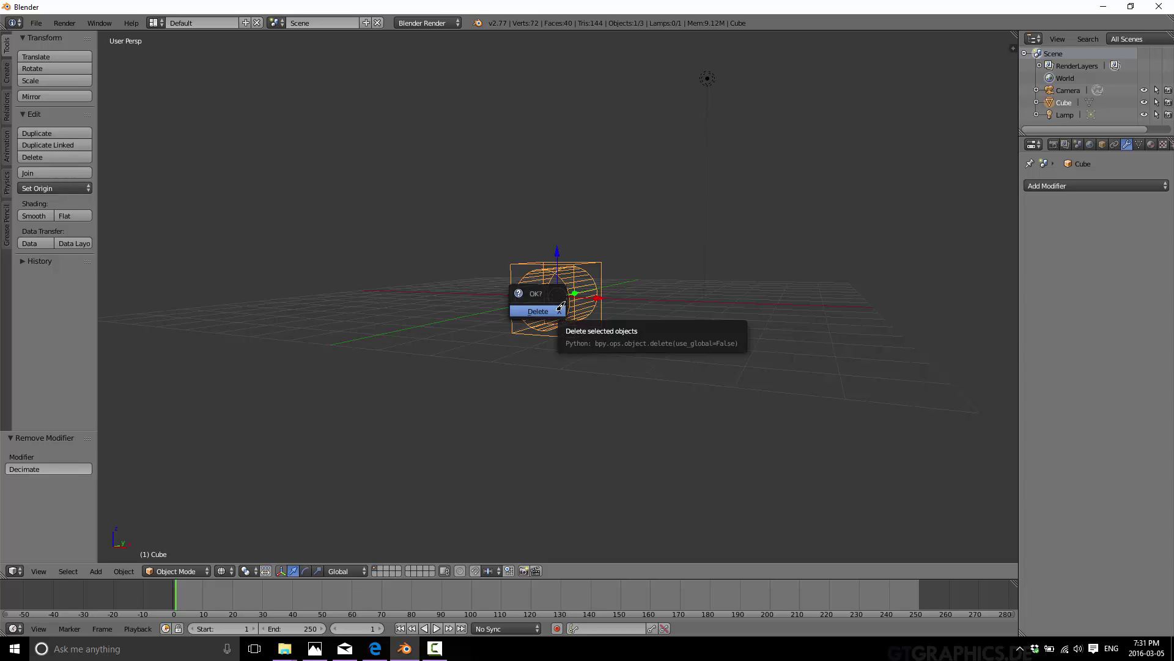
{"action": "left_click", "coordinate": [556, 308]}
Step: In front orthographic view, draw a freehand Grease Pencil oval above and to the left of the origin
{"action": "key", "text": "KP_1"}
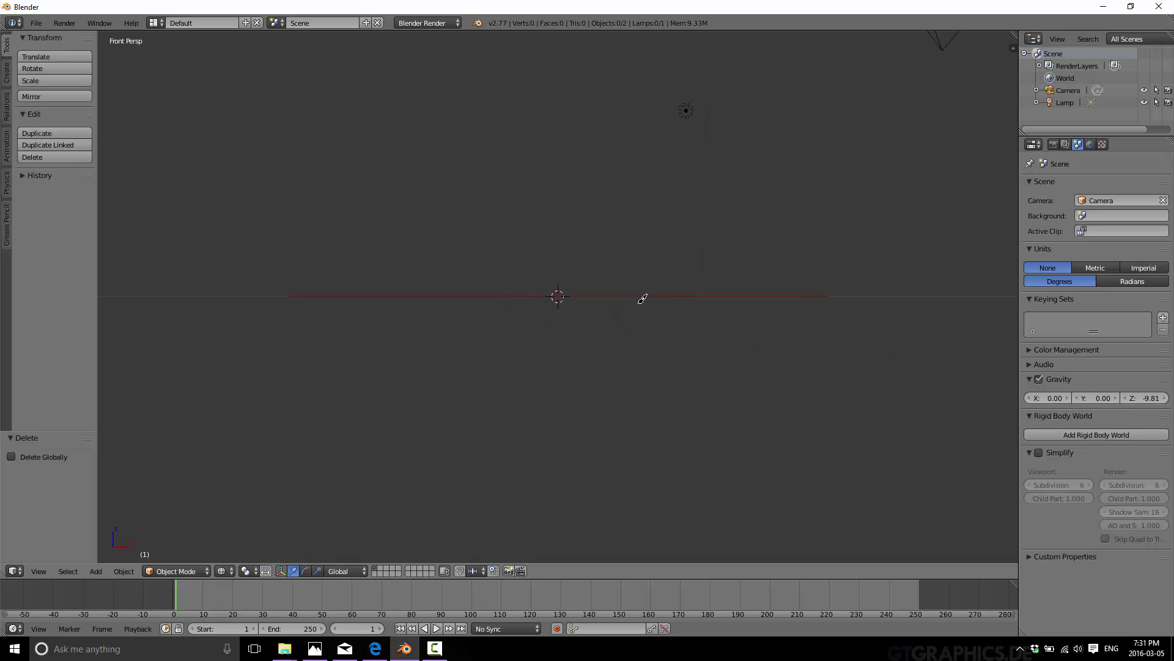
{"action": "key", "text": "KP_5"}
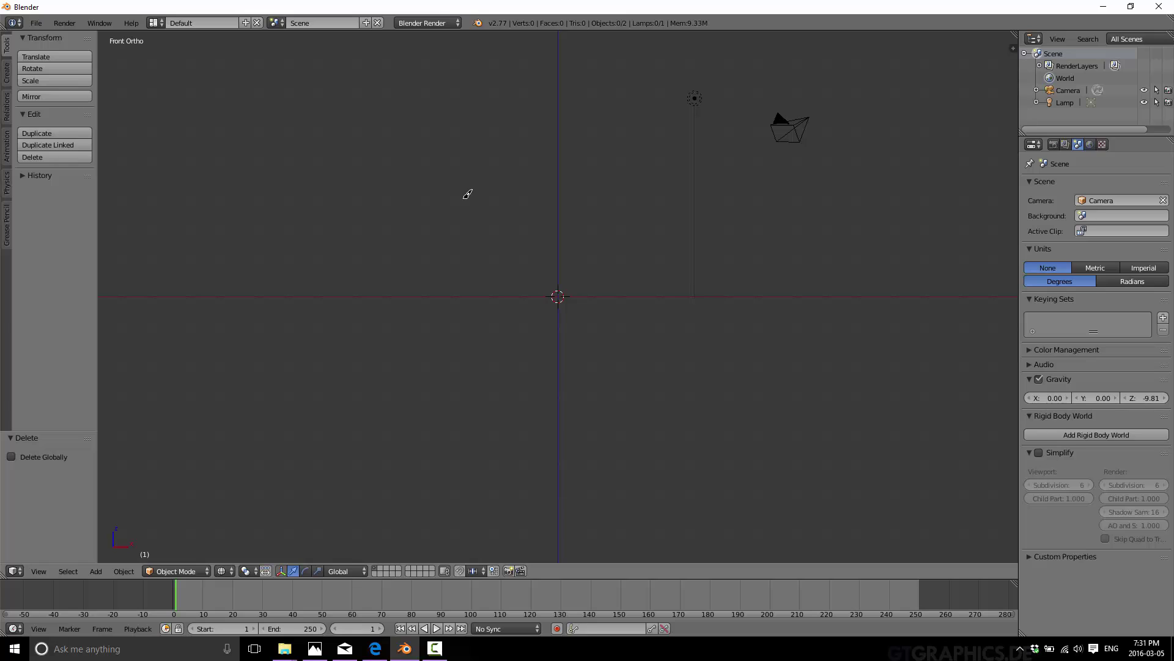
{"action": "mouse_move", "coordinate": [383, 152]}
{"action": "left_mouse_down"}
{"action": "mouse_move", "coordinate": [404, 135]}
{"action": "mouse_move", "coordinate": [437, 201]}
{"action": "mouse_move", "coordinate": [418, 136]}
{"action": "left_mouse_up"}
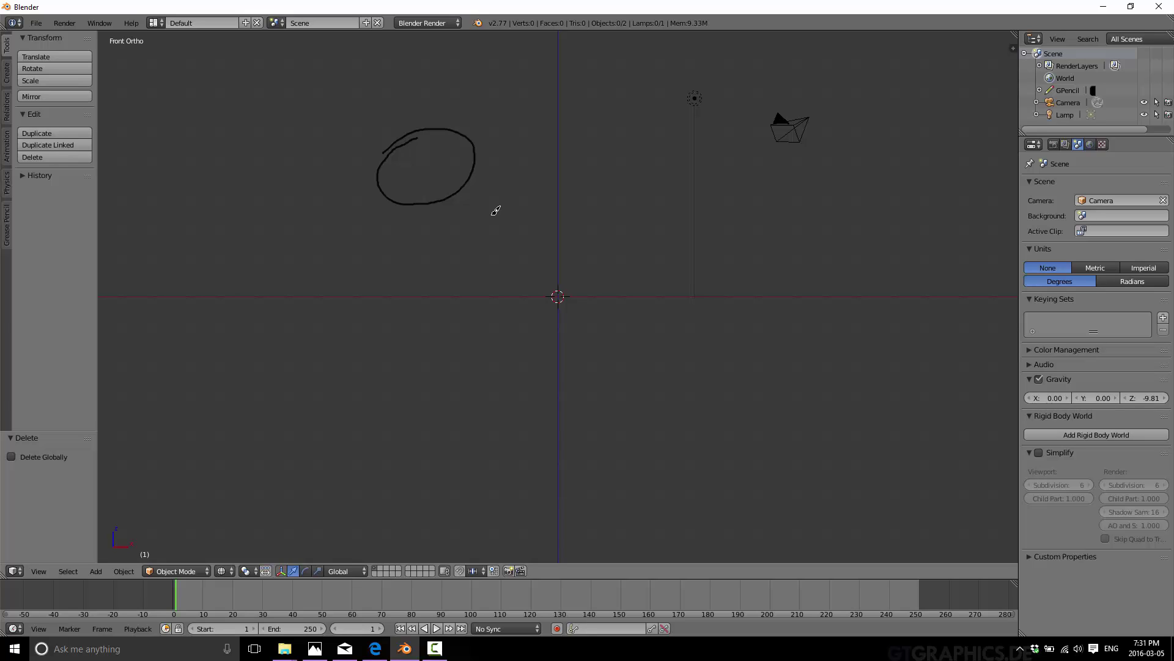
Step: Enter Edit Strokes mode and border-select only the points on the oval's upper-right arc
{"action": "key", "text": "d+Tab"}
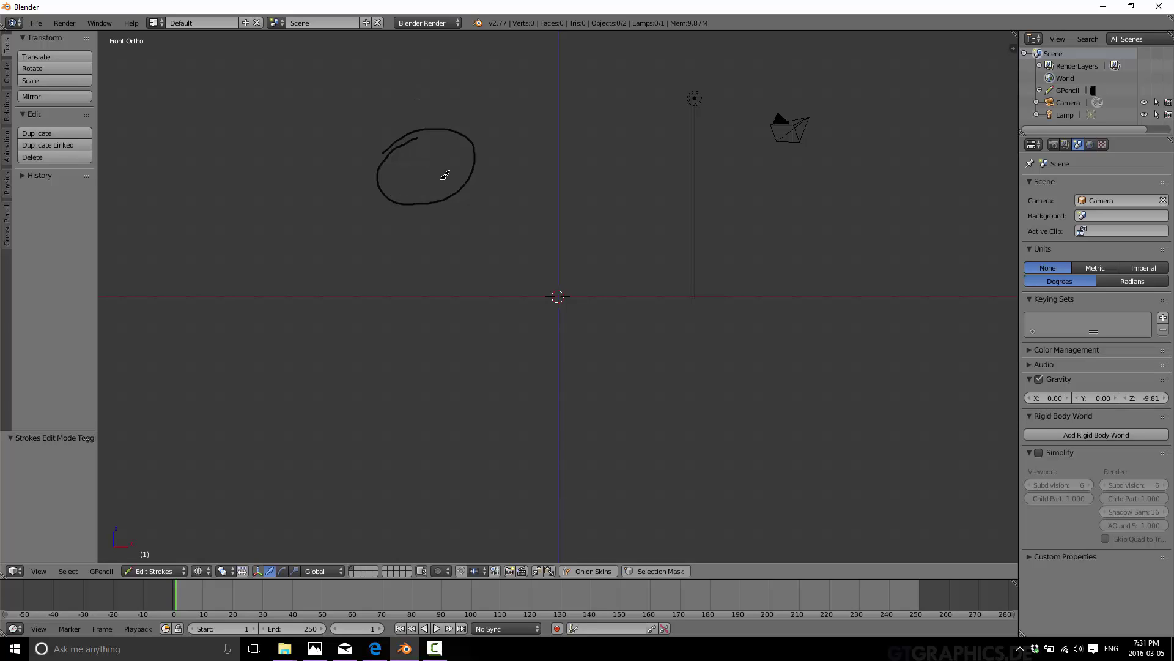
{"action": "key", "text": "a"}
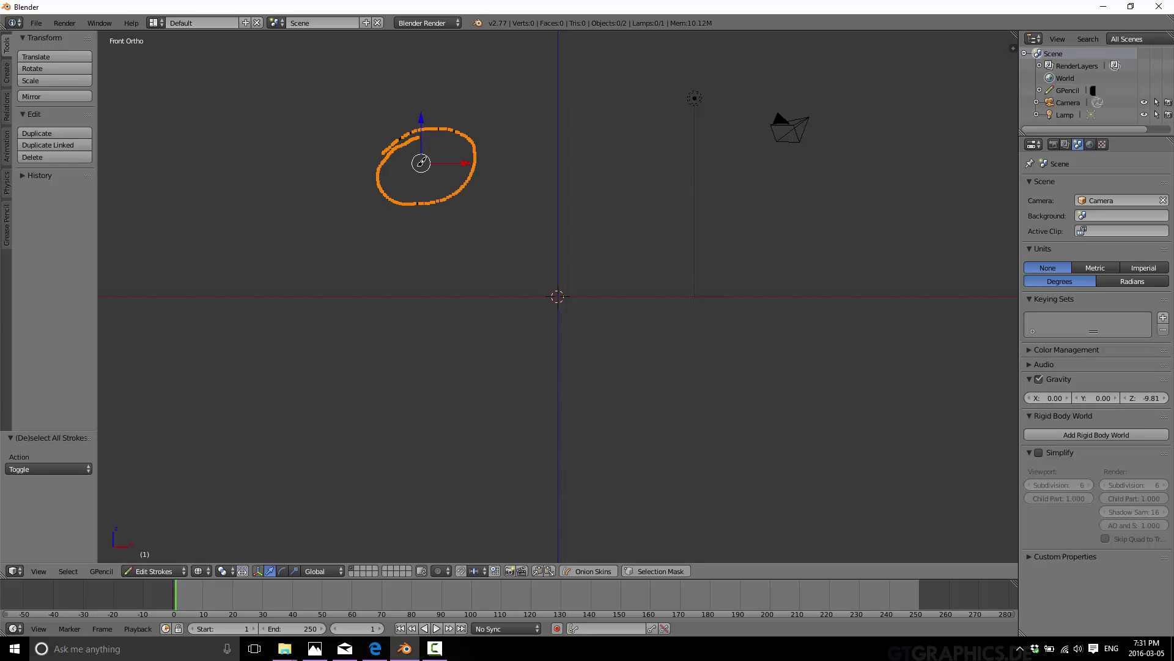
{"action": "key", "text": "a"}
{"action": "key", "text": "b"}
{"action": "left_click_drag", "start_coordinate": [439, 98], "coordinate": [530, 130]}
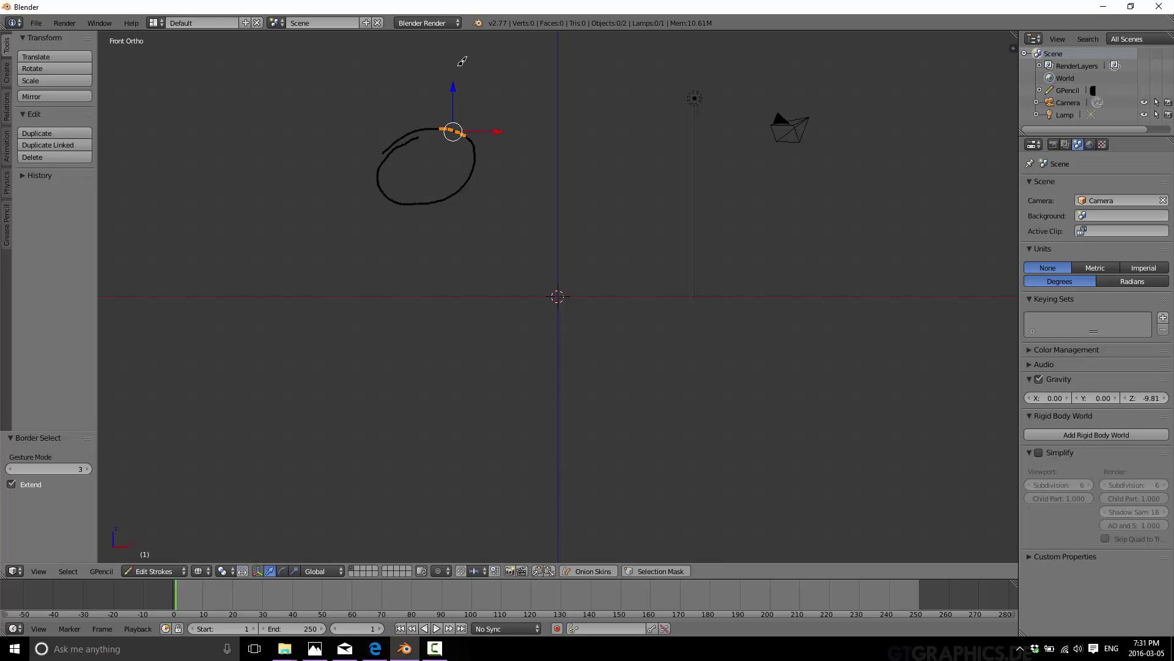
Step: Try moving the selected stroke points up off the oval and rotating them, and undo these transforms
{"action": "mouse_move", "coordinate": [459, 90]}
{"action": "left_mouse_down"}
{"action": "mouse_move", "coordinate": [457, 79]}
{"action": "mouse_move", "coordinate": [506, 114]}
{"action": "left_mouse_up"}
{"action": "key", "text": "r"}
{"action": "left_click", "coordinate": [502, 101]}
{"action": "key", "text": "r"}
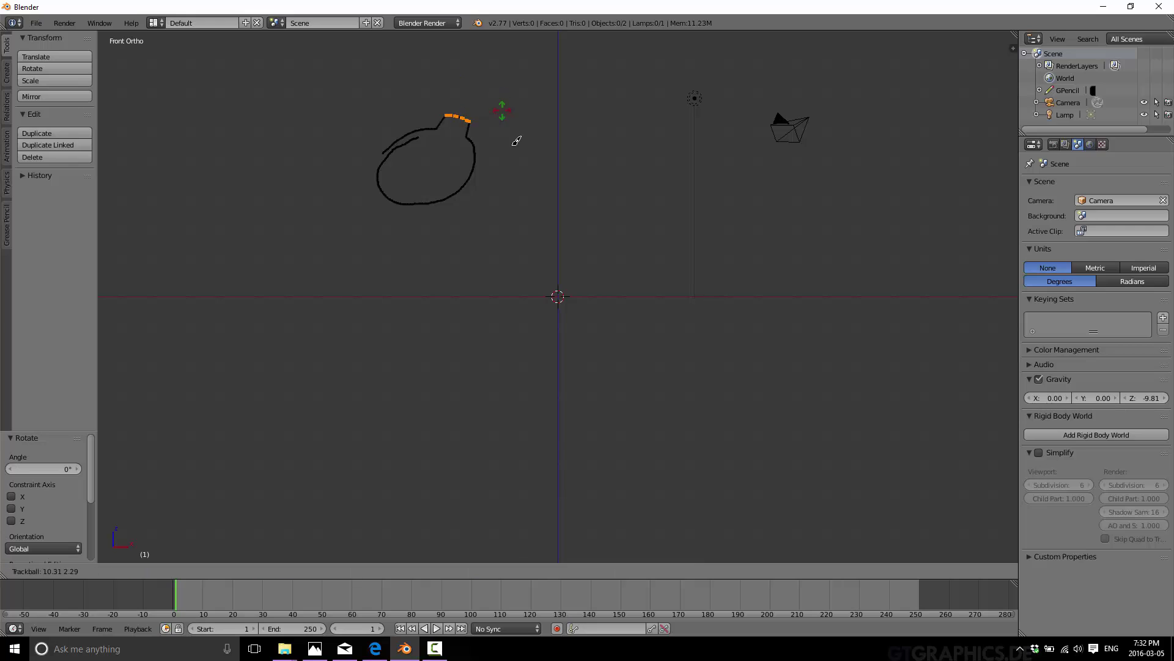
{"action": "left_click", "coordinate": [513, 144]}
{"action": "key", "text": "ctrl+z"}
{"action": "key", "text": "ctrl+z"}
{"action": "key", "text": "ctrl+z"}
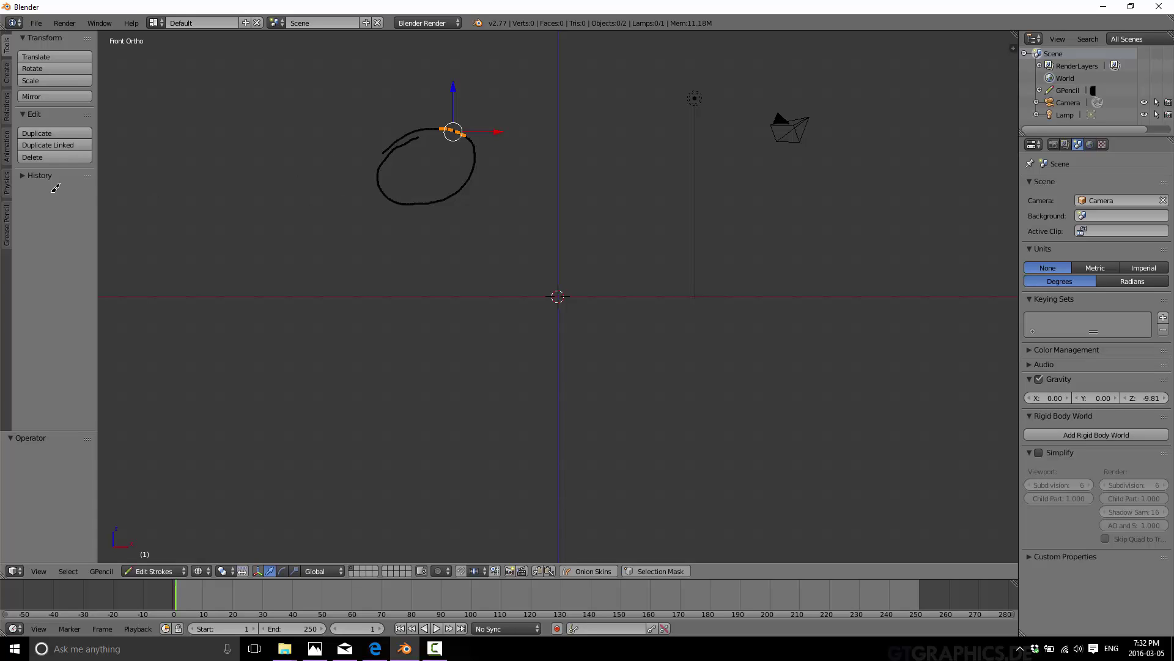
Step: Bring up the Grease Pencil stroke-sculpting brushes and deselect all stroke points of the oval
{"action": "left_click", "coordinate": [7, 221]}
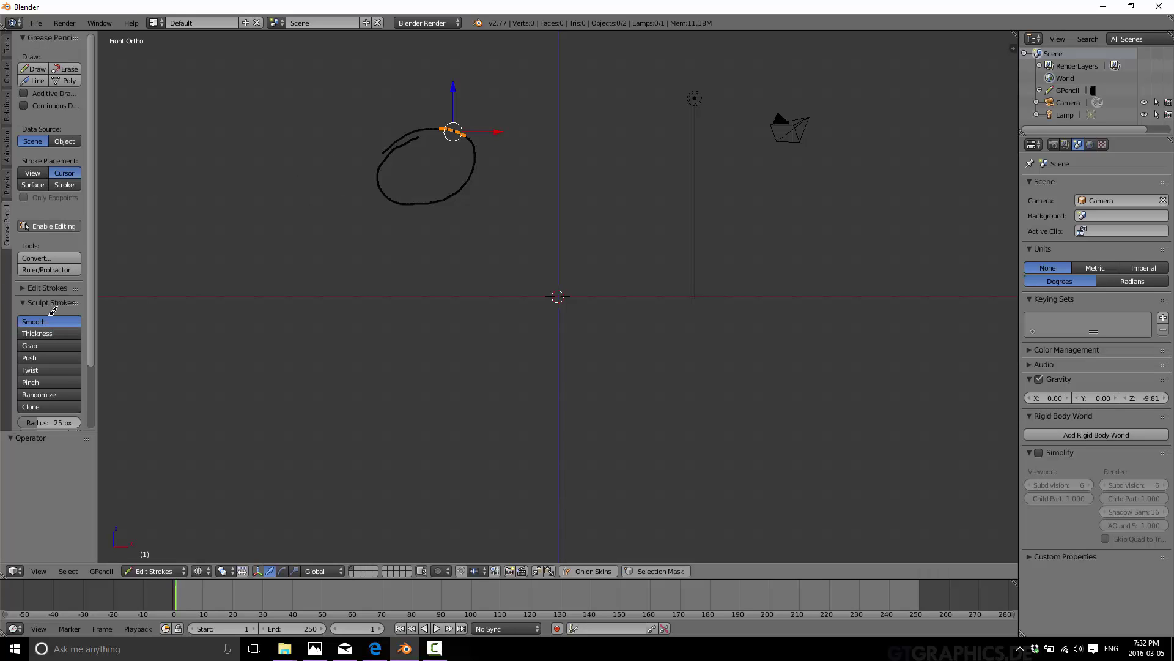
{"action": "scroll", "coordinate": [66, 336], "scroll_direction": "down", "scroll_amount": 1}
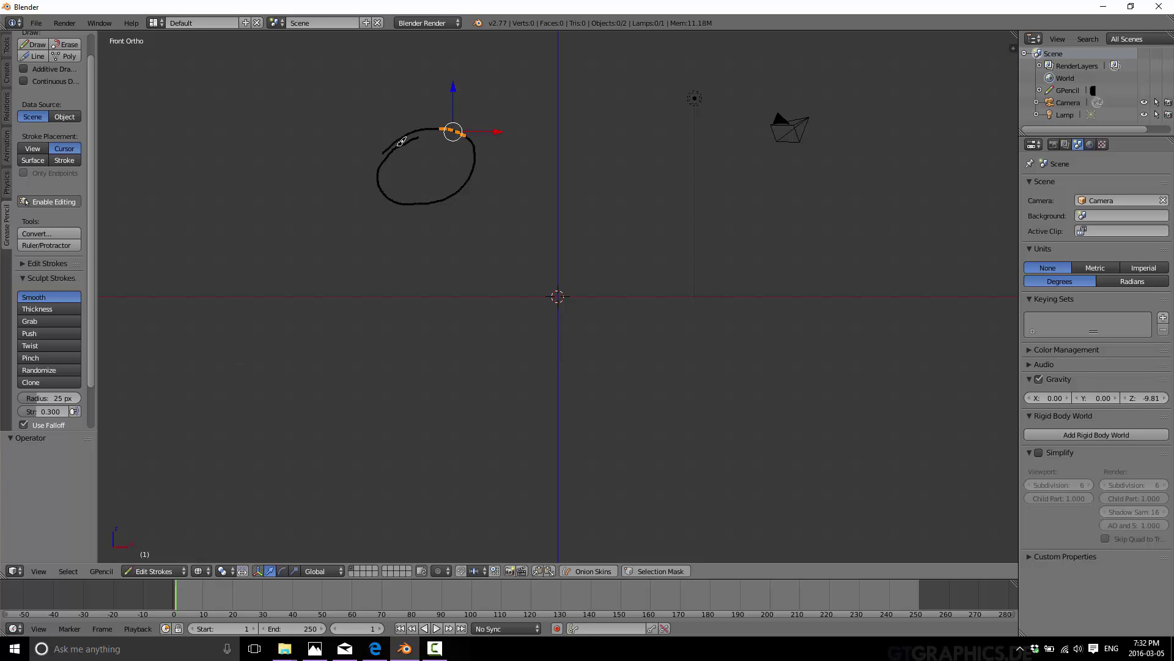
{"action": "key", "text": "a"}
{"action": "scroll", "coordinate": [437, 150], "scroll_direction": "up", "scroll_amount": 5}
{"action": "middle_click_drag", "start_coordinate": [514, 202], "coordinate": [719, 385], "text": "shift"}
{"action": "scroll", "coordinate": [566, 255], "scroll_direction": "up", "scroll_amount": 2}
{"action": "middle_click_drag", "start_coordinate": [571, 228], "coordinate": [697, 391], "text": "shift"}
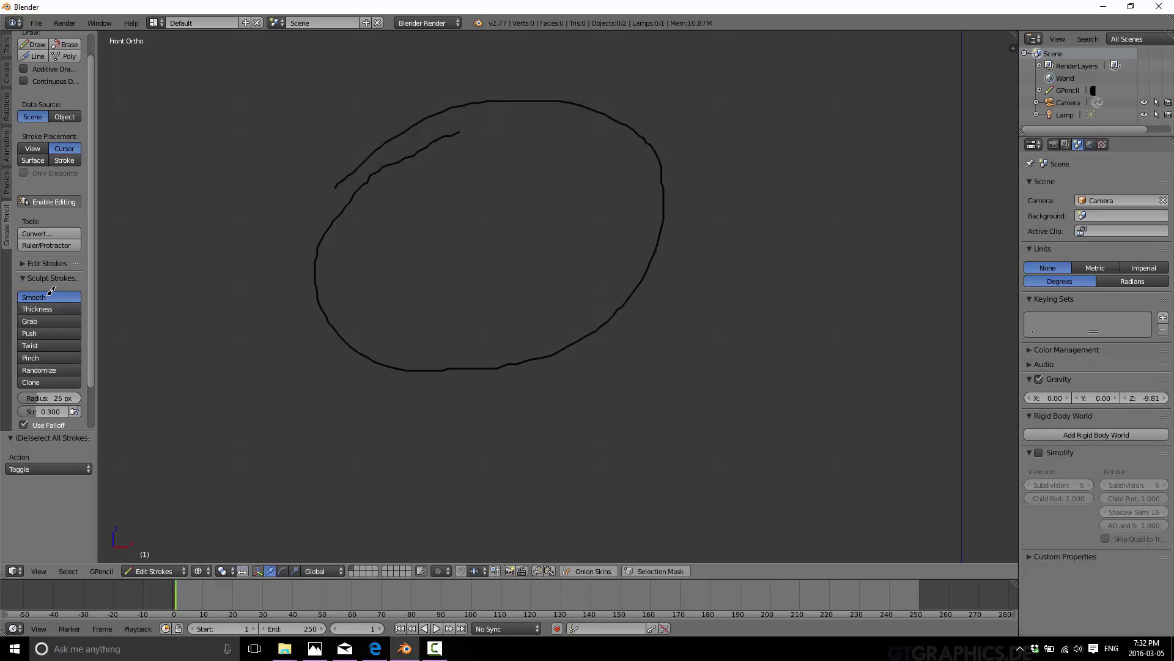
Step: Sculpt around the whole oval with the Smooth brush at 25 px radius and 0.300 strength to even out its wobbles
{"action": "left_click", "coordinate": [105, 570]}
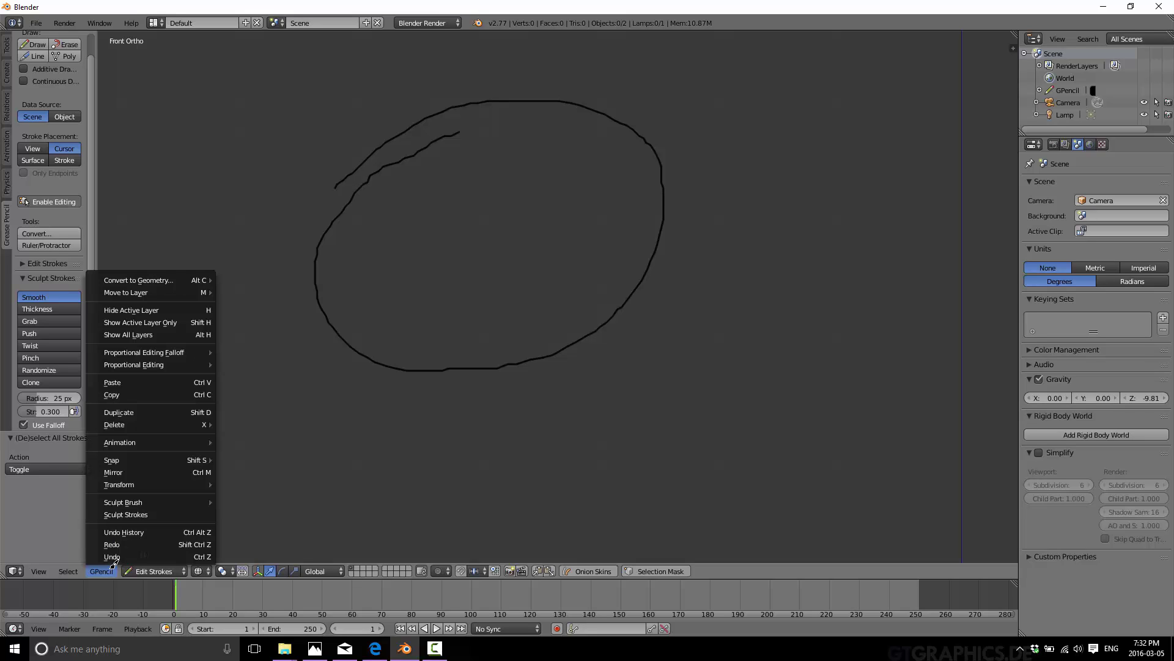
{"action": "left_click", "coordinate": [149, 514]}
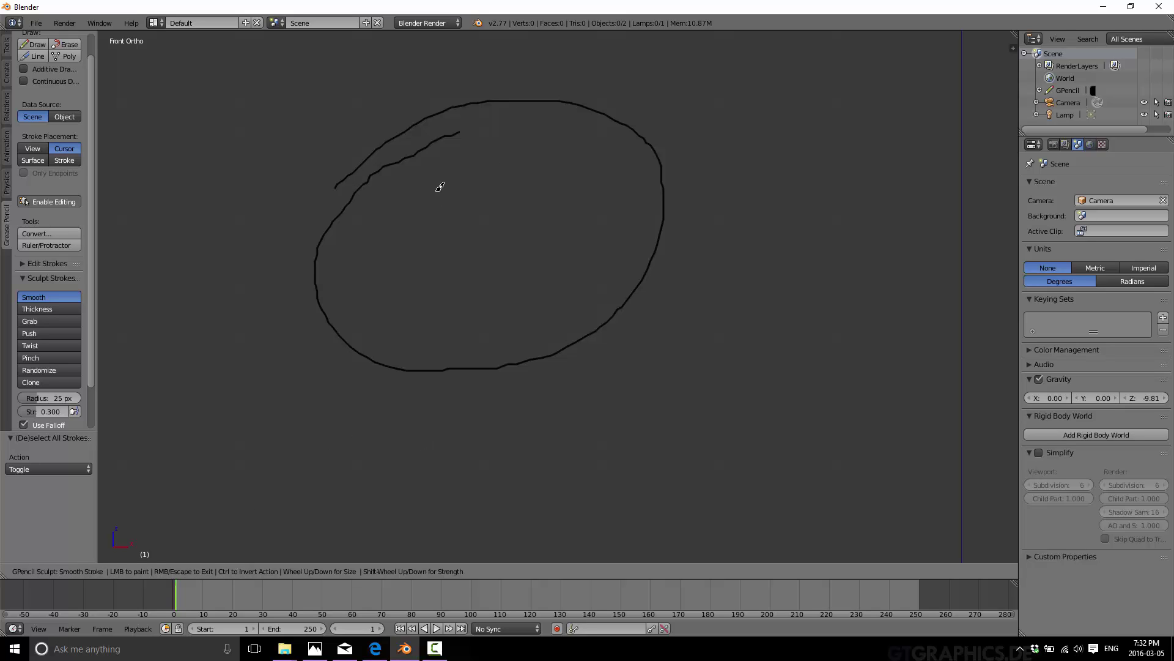
{"action": "mouse_move", "coordinate": [480, 100]}
{"action": "left_mouse_down"}
{"action": "mouse_move", "coordinate": [575, 98]}
{"action": "mouse_move", "coordinate": [653, 137]}
{"action": "mouse_move", "coordinate": [663, 228]}
{"action": "mouse_move", "coordinate": [607, 305]}
{"action": "left_mouse_up"}
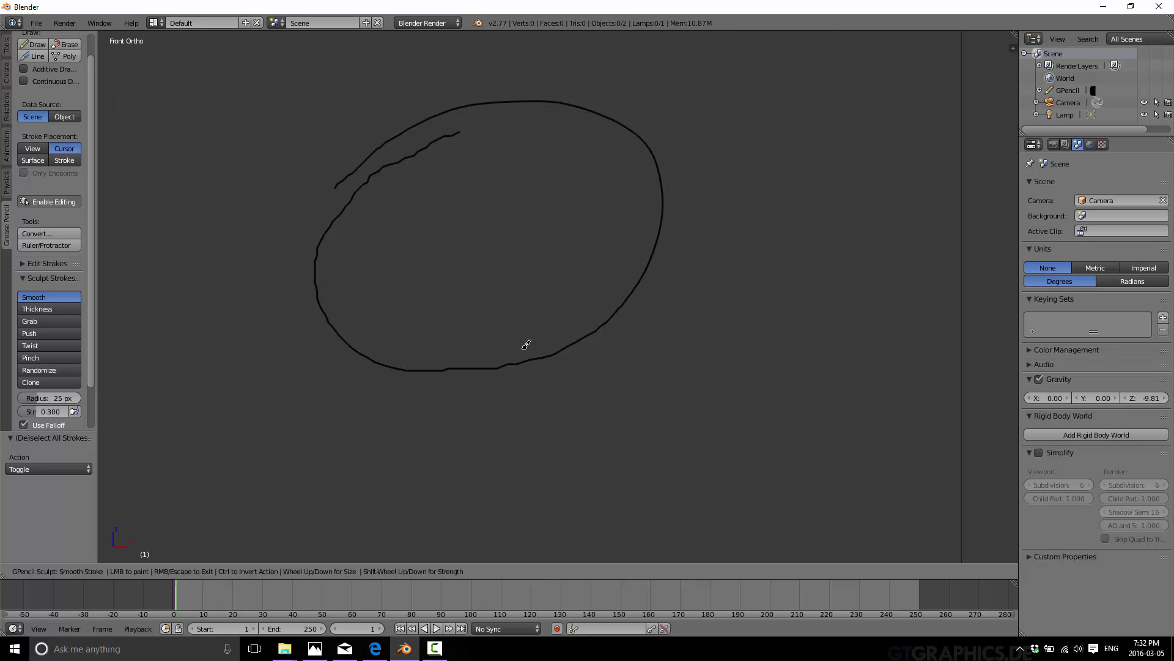
{"action": "mouse_move", "coordinate": [526, 344]}
{"action": "left_mouse_down"}
{"action": "mouse_move", "coordinate": [440, 361]}
{"action": "mouse_move", "coordinate": [587, 336]}
{"action": "mouse_move", "coordinate": [648, 255]}
{"action": "mouse_move", "coordinate": [663, 208]}
{"action": "left_mouse_up"}
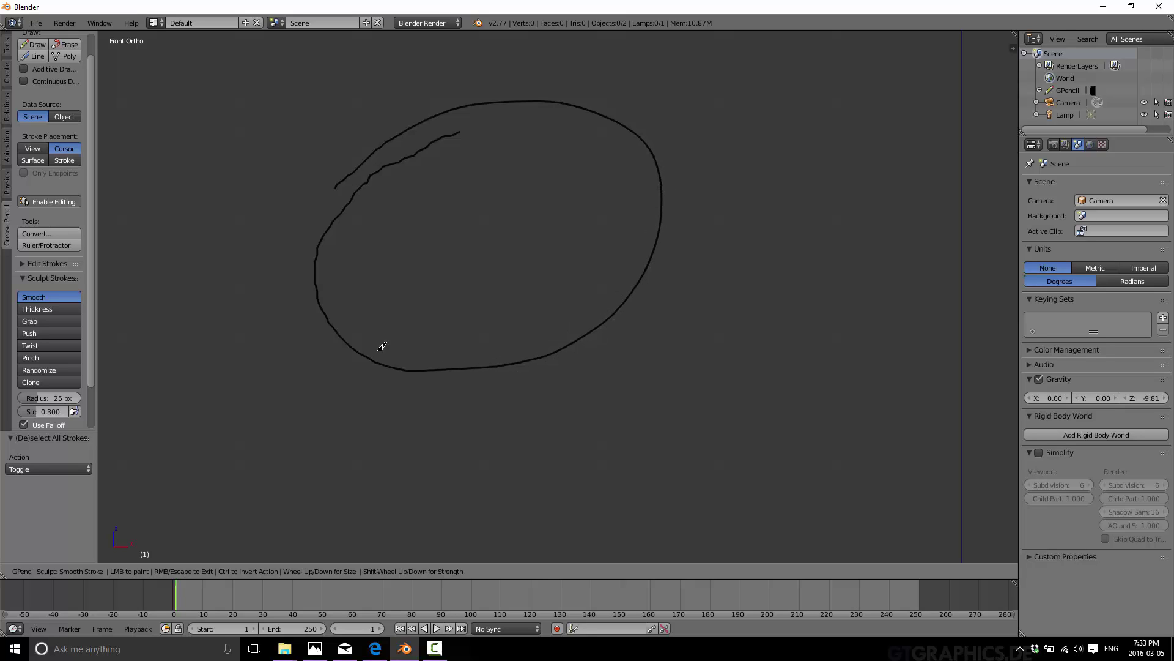
{"action": "mouse_move", "coordinate": [395, 171]}
{"action": "left_mouse_down"}
{"action": "mouse_move", "coordinate": [407, 149]}
{"action": "mouse_move", "coordinate": [464, 121]}
{"action": "mouse_move", "coordinate": [344, 233]}
{"action": "mouse_move", "coordinate": [319, 332]}
{"action": "mouse_move", "coordinate": [538, 354]}
{"action": "left_mouse_up"}
{"action": "key", "text": "Escape"}
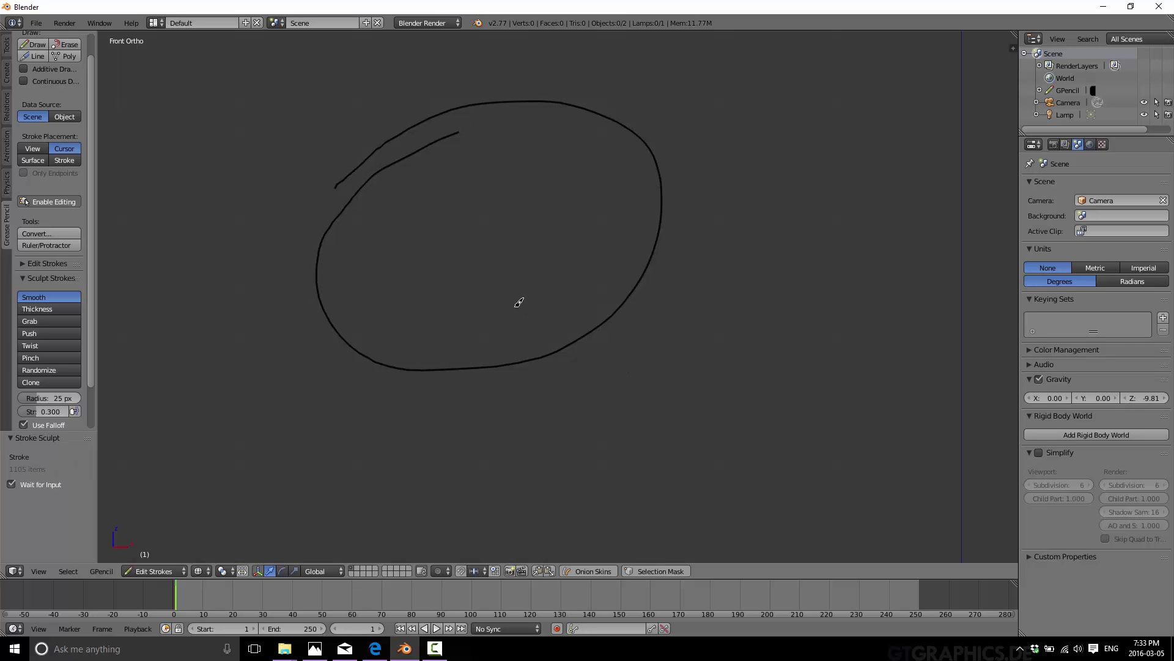
Step: Sculpt the oval's right edge outward into bumps with the Push brush at 25 px radius
{"action": "left_click", "coordinate": [45, 334]}
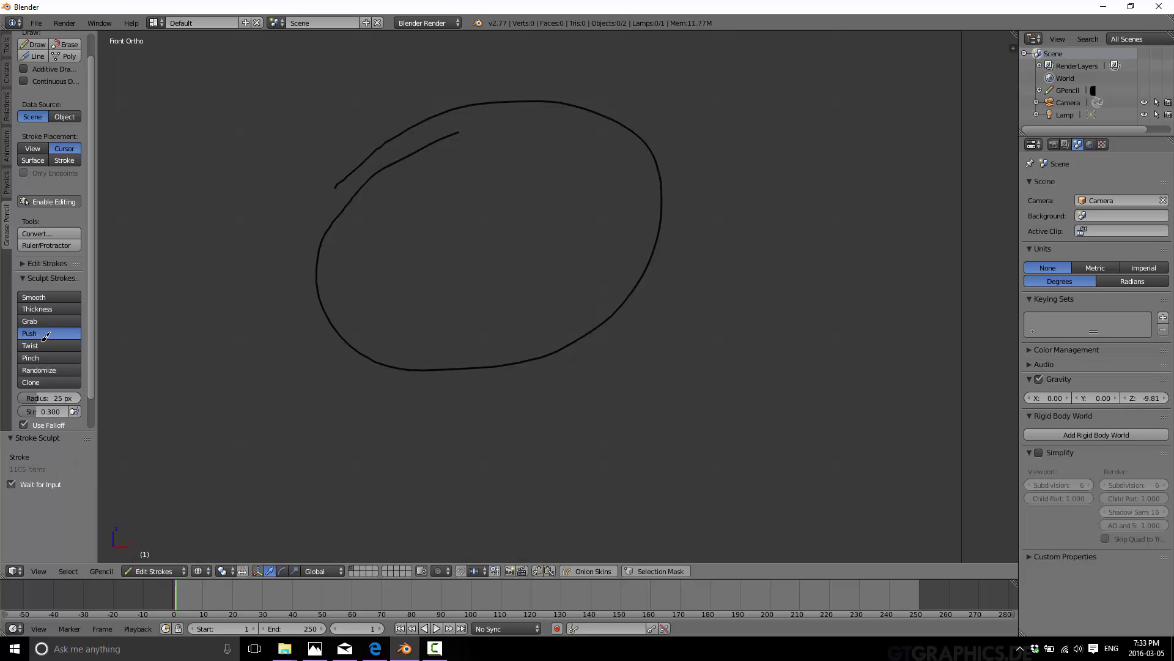
{"action": "left_click", "coordinate": [101, 571]}
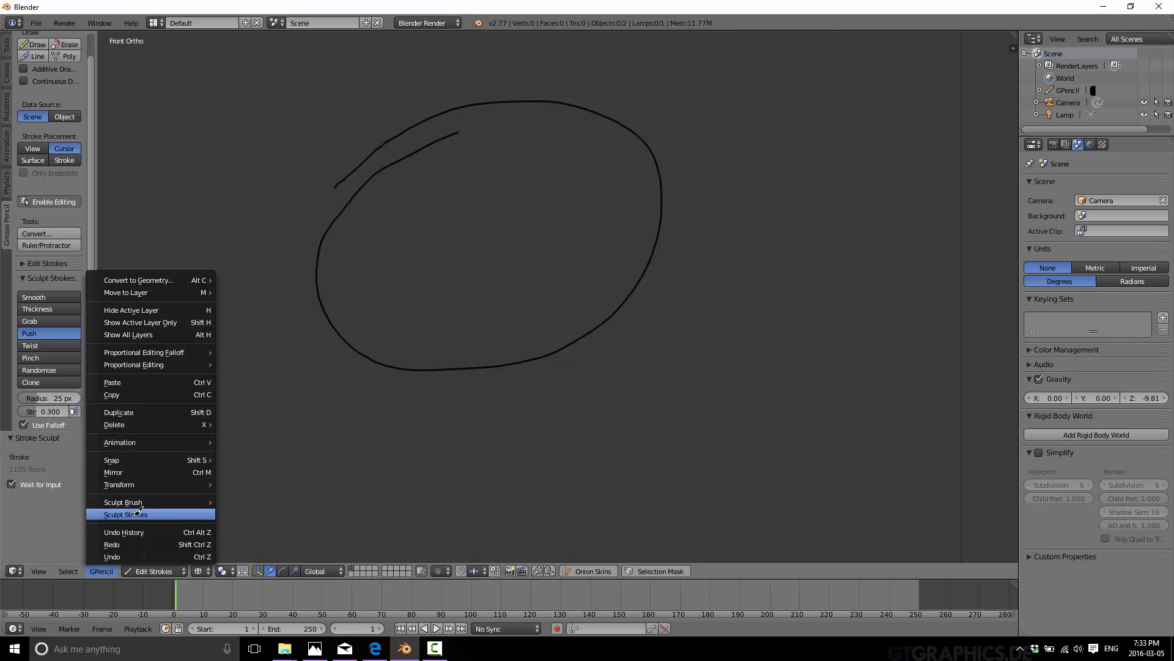
{"action": "left_click", "coordinate": [117, 513]}
{"action": "mouse_move", "coordinate": [634, 236]}
{"action": "left_mouse_down"}
{"action": "mouse_move", "coordinate": [723, 165]}
{"action": "mouse_move", "coordinate": [635, 224]}
{"action": "mouse_move", "coordinate": [612, 221]}
{"action": "mouse_move", "coordinate": [691, 318]}
{"action": "mouse_move", "coordinate": [648, 262]}
{"action": "mouse_move", "coordinate": [658, 266]}
{"action": "mouse_move", "coordinate": [650, 235]}
{"action": "mouse_move", "coordinate": [710, 210]}
{"action": "mouse_move", "coordinate": [622, 248]}
{"action": "mouse_move", "coordinate": [700, 249]}
{"action": "mouse_move", "coordinate": [637, 244]}
{"action": "mouse_move", "coordinate": [649, 283]}
{"action": "mouse_move", "coordinate": [493, 299]}
{"action": "left_mouse_up"}
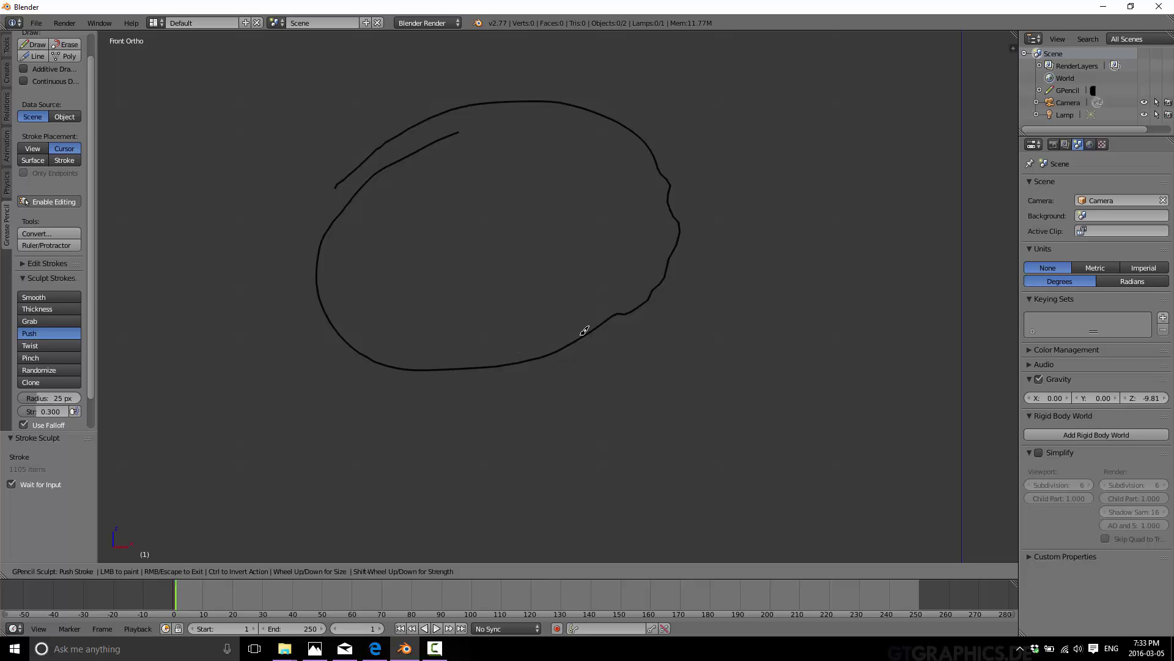
{"action": "right_click", "coordinate": [638, 303]}
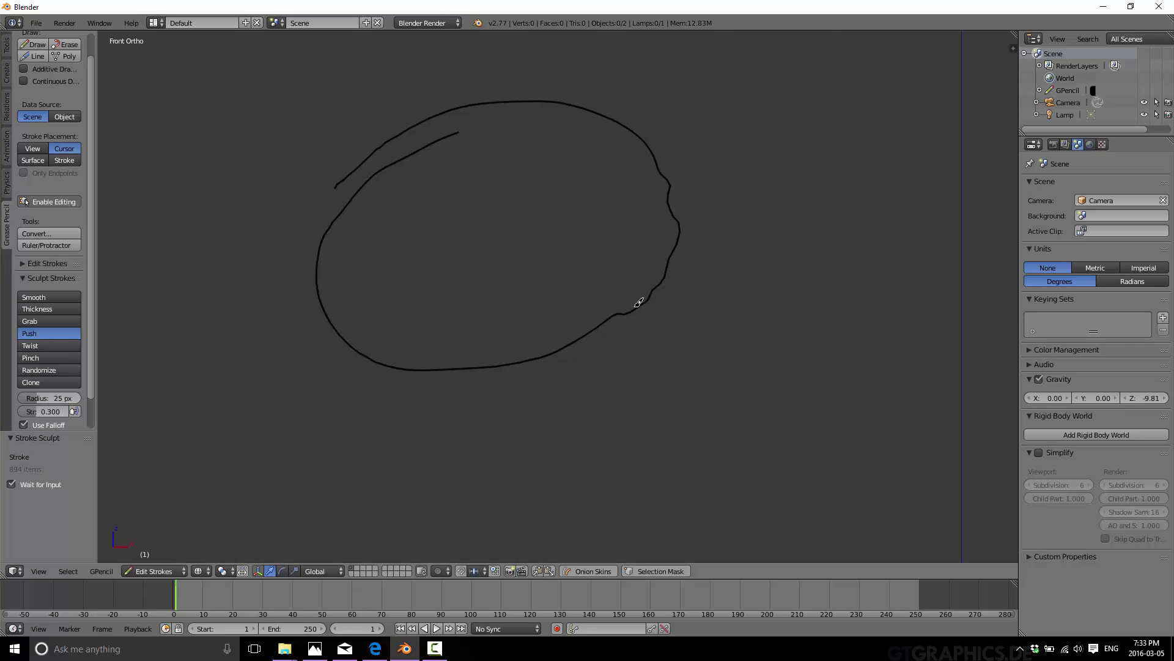
Step: Set the Push brush's radius to 64 px and make Smooth the active sculpt brush
{"action": "scroll", "coordinate": [639, 301], "scroll_direction": "up", "scroll_amount": 2}
{"action": "scroll", "coordinate": [642, 299], "scroll_direction": "down", "scroll_amount": 1}
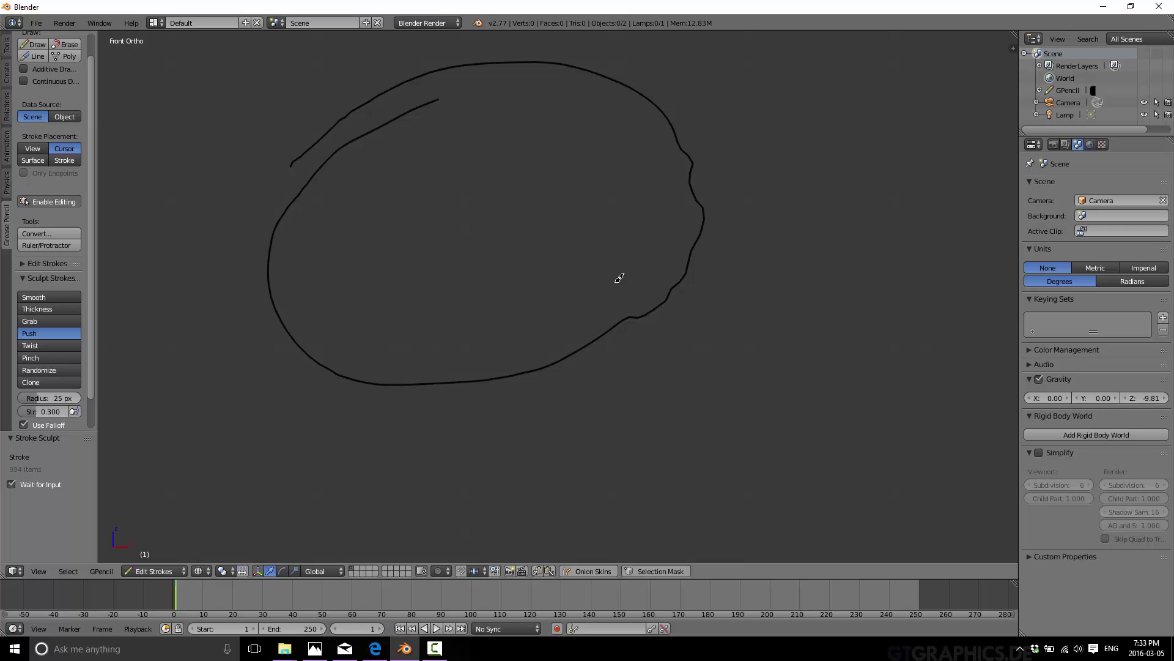
{"action": "middle_click_drag", "start_coordinate": [619, 278], "coordinate": [670, 334], "text": "shift"}
{"action": "left_click_drag", "start_coordinate": [39, 399], "coordinate": [63, 398]}
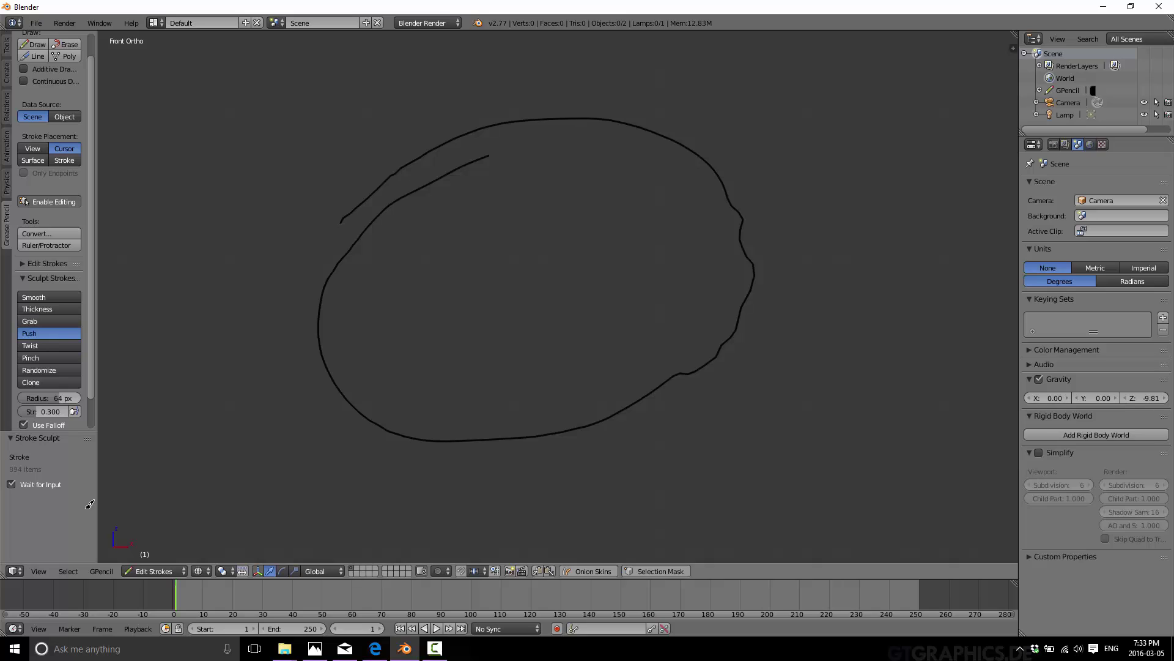
{"action": "left_click", "coordinate": [110, 571]}
{"action": "left_click", "coordinate": [44, 297]}
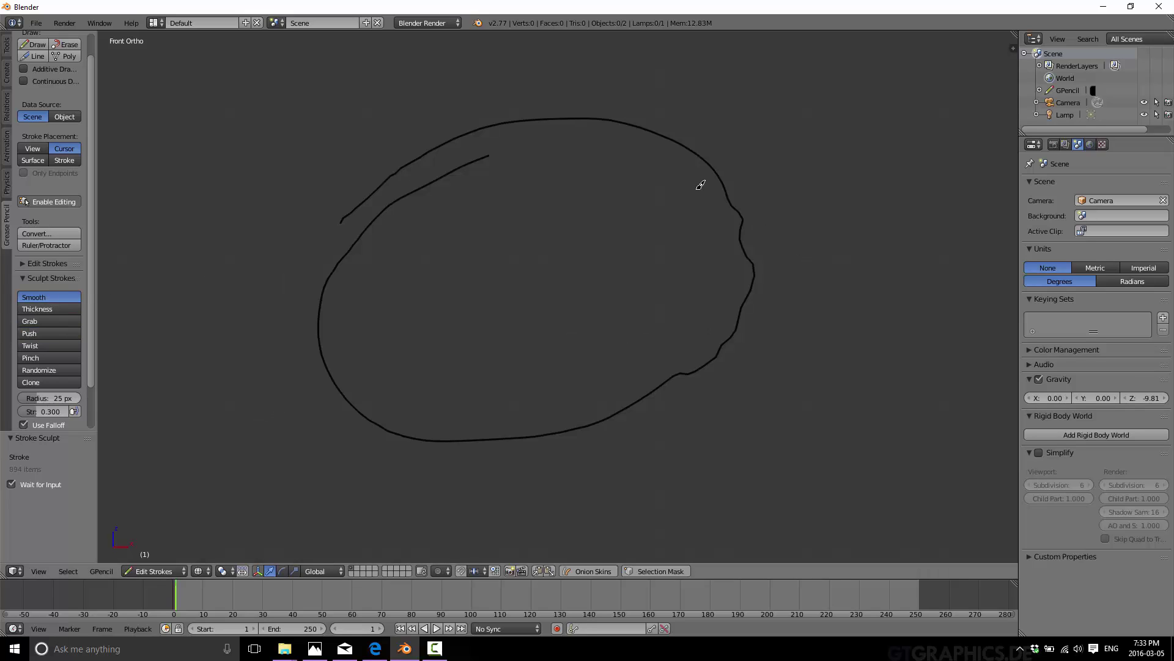
{"action": "key", "text": "d"}
{"action": "mouse_move", "coordinate": [697, 189]}
{"action": "left_mouse_down"}
{"action": "mouse_move", "coordinate": [735, 233]}
{"action": "mouse_move", "coordinate": [720, 188]}
{"action": "left_mouse_up"}
{"action": "key", "text": "ctrl+z"}
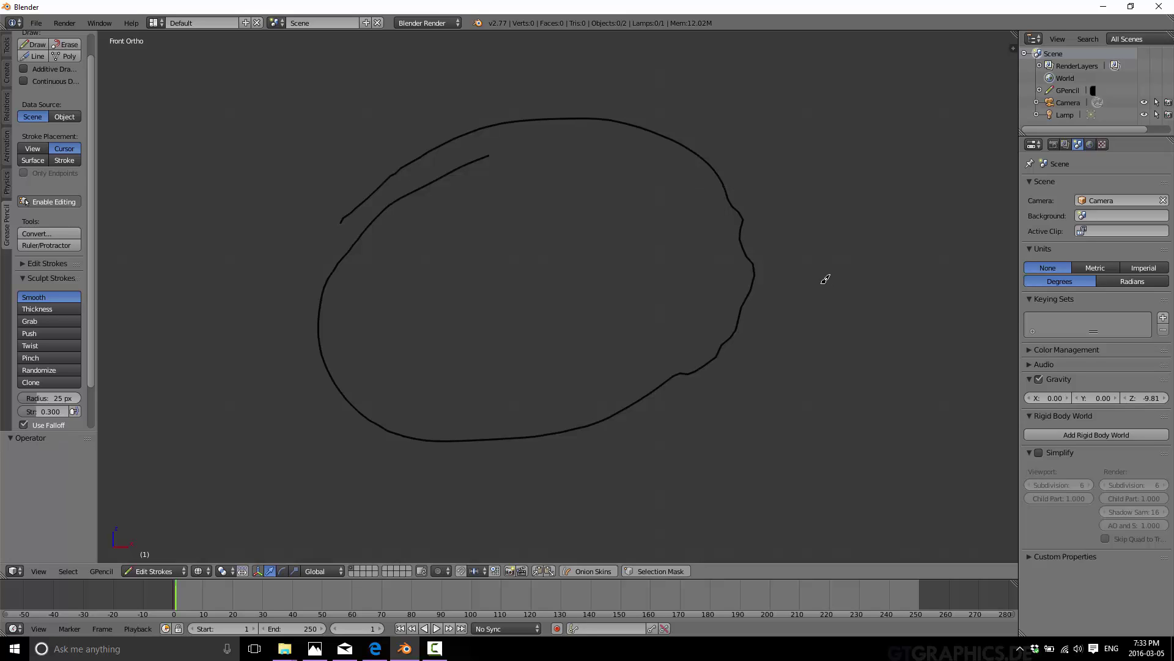
Step: Smooth out the bumps along the oval's right edge
{"action": "key", "text": "e"}
{"action": "mouse_move", "coordinate": [713, 183]}
{"action": "left_mouse_down"}
{"action": "mouse_move", "coordinate": [747, 270]}
{"action": "mouse_move", "coordinate": [747, 310]}
{"action": "mouse_move", "coordinate": [690, 377]}
{"action": "mouse_move", "coordinate": [687, 361]}
{"action": "mouse_move", "coordinate": [760, 328]}
{"action": "left_mouse_up"}
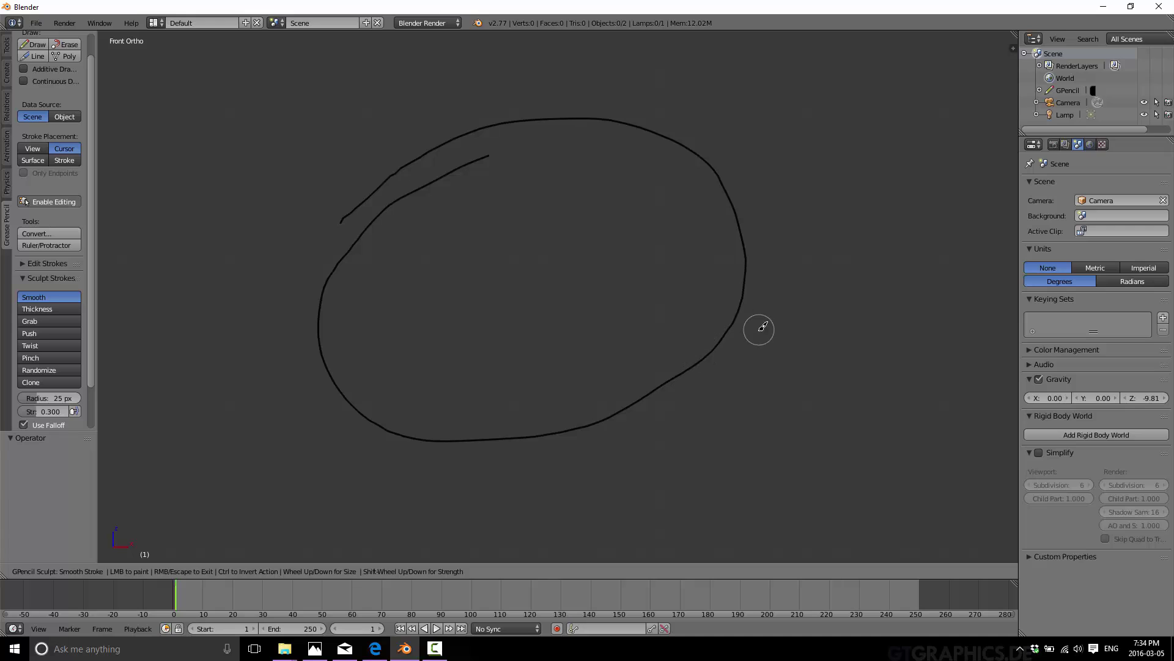
Step: Draw a short hooked Grease Pencil stroke to the right of the oval and smooth it
{"action": "key", "text": "d"}
{"action": "left_click_drag", "start_coordinate": [806, 251], "coordinate": [831, 381]}
{"action": "key", "text": "e"}
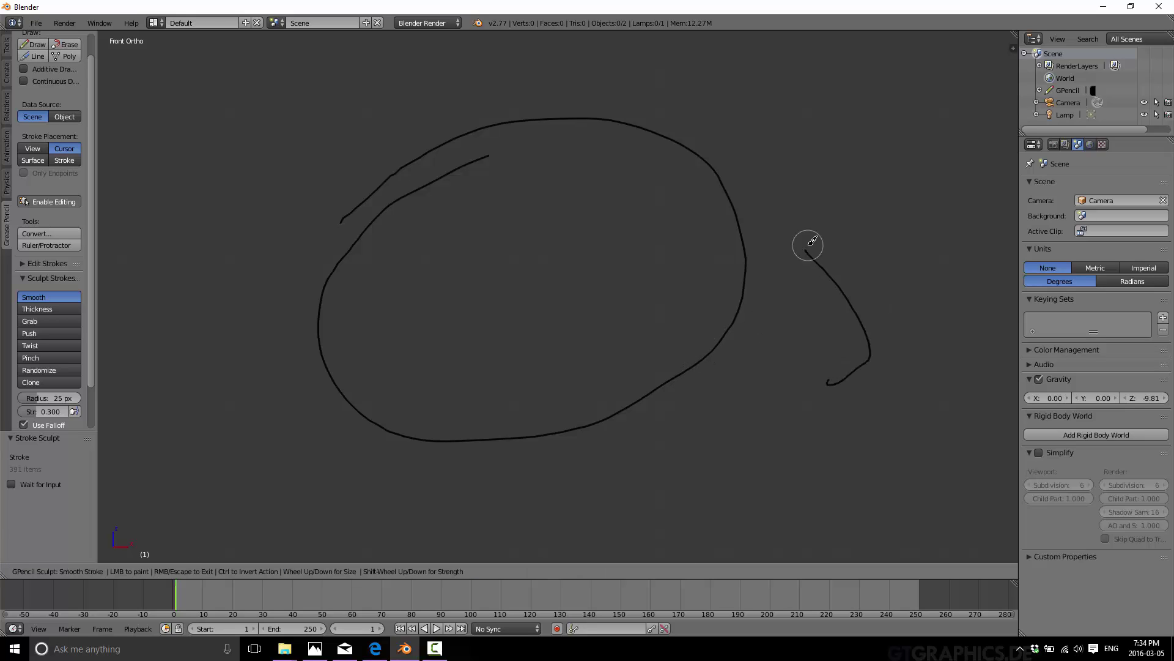
{"action": "mouse_move", "coordinate": [810, 244]}
{"action": "left_mouse_down"}
{"action": "mouse_move", "coordinate": [864, 359]}
{"action": "mouse_move", "coordinate": [836, 354]}
{"action": "mouse_move", "coordinate": [829, 257]}
{"action": "mouse_move", "coordinate": [853, 307]}
{"action": "left_mouse_up"}
Step: Push the upper part of the hooked stroke up and outward with the 64 px Push brush, and smooth the resulting bend
{"action": "left_click", "coordinate": [42, 333]}
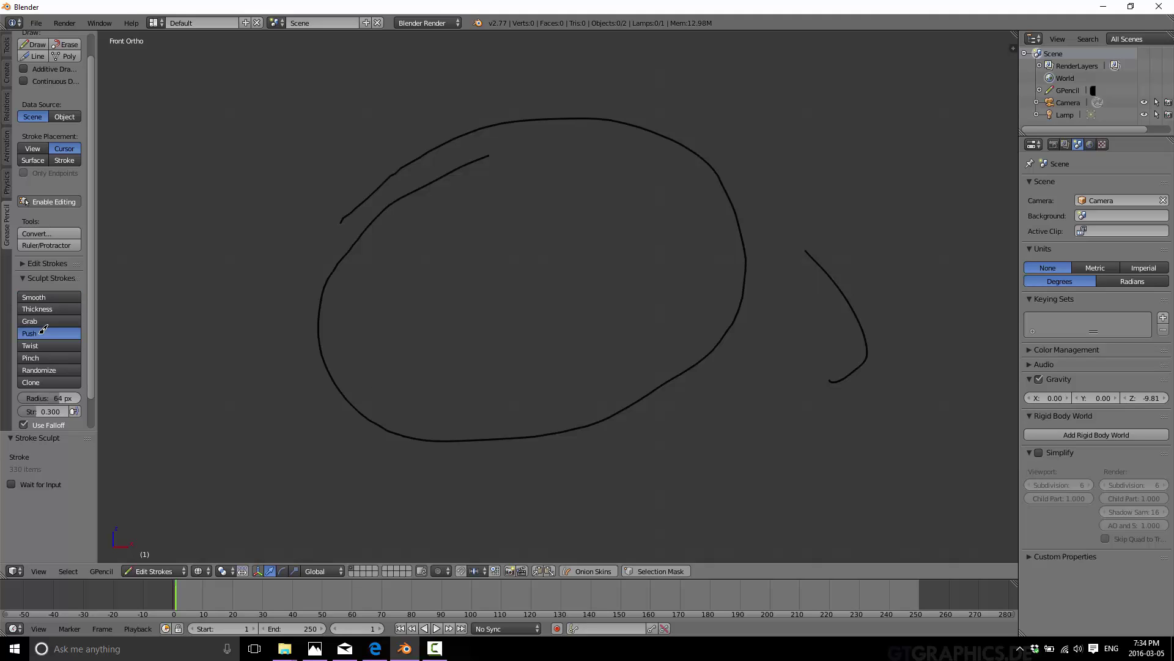
{"action": "left_click_drag", "start_coordinate": [842, 323], "coordinate": [922, 280]}
{"action": "left_click_drag", "start_coordinate": [830, 303], "coordinate": [887, 252]}
{"action": "left_click_drag", "start_coordinate": [825, 289], "coordinate": [875, 245]}
{"action": "mouse_move", "coordinate": [845, 310]}
{"action": "left_mouse_down"}
{"action": "mouse_move", "coordinate": [907, 263]}
{"action": "mouse_move", "coordinate": [899, 269]}
{"action": "left_mouse_up"}
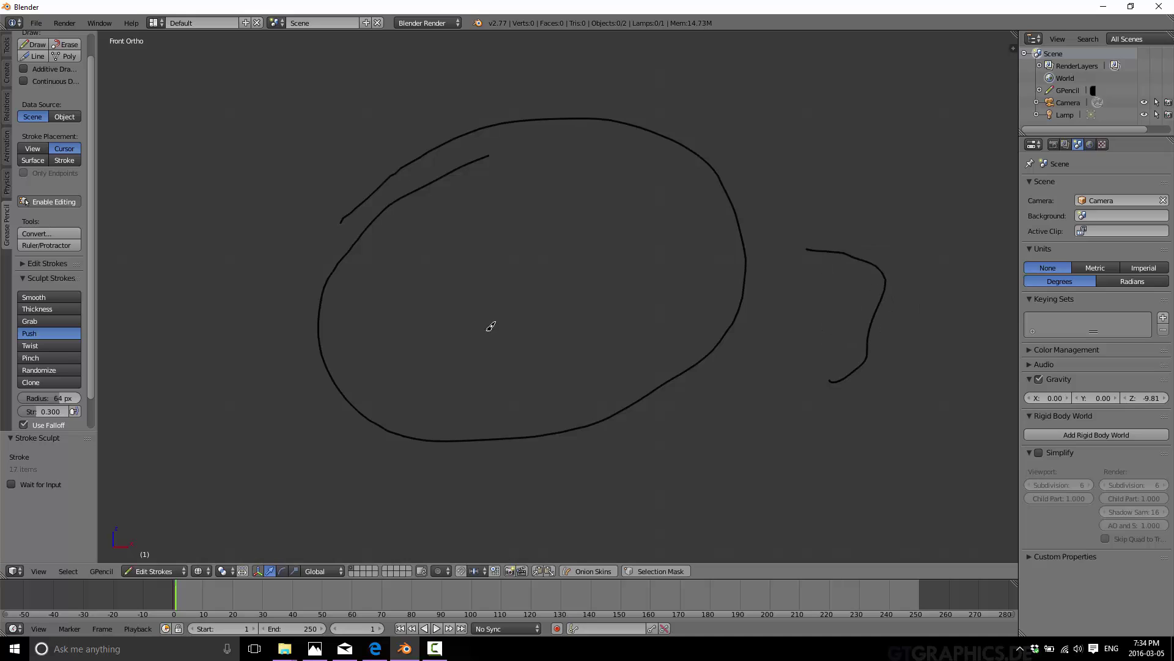
{"action": "left_click", "coordinate": [61, 296]}
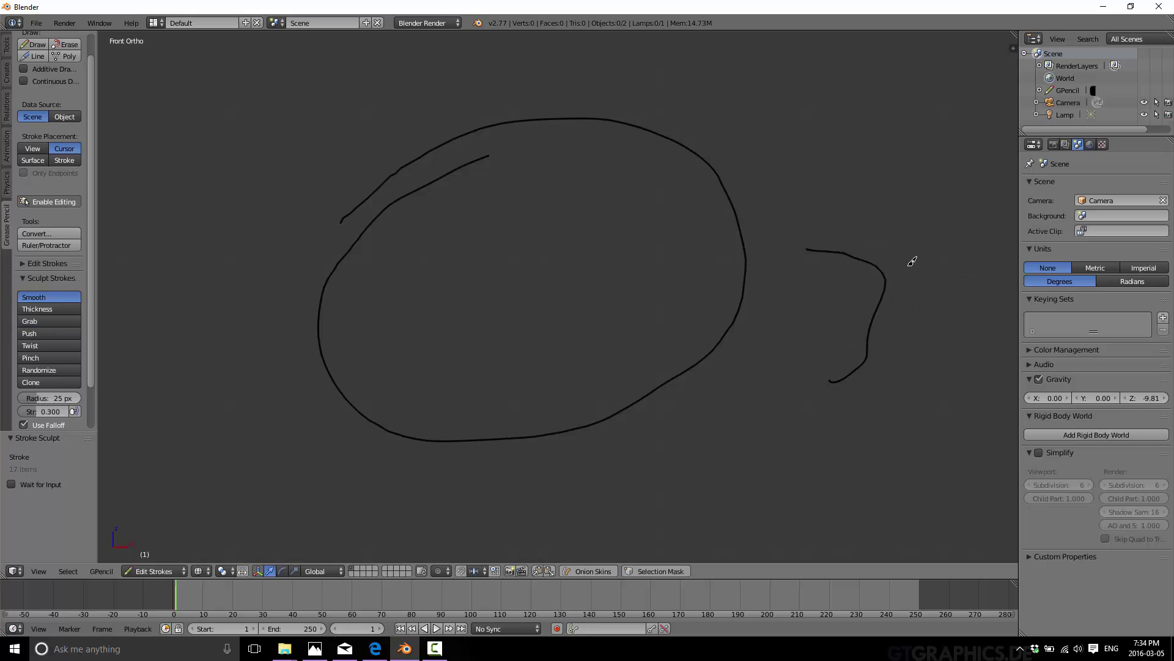
{"action": "mouse_move", "coordinate": [881, 272]}
{"action": "left_mouse_down"}
{"action": "mouse_move", "coordinate": [887, 293]}
{"action": "mouse_move", "coordinate": [866, 358]}
{"action": "mouse_move", "coordinate": [839, 376]}
{"action": "mouse_move", "coordinate": [868, 265]}
{"action": "mouse_move", "coordinate": [828, 249]}
{"action": "mouse_move", "coordinate": [863, 254]}
{"action": "mouse_move", "coordinate": [860, 316]}
{"action": "mouse_move", "coordinate": [875, 333]}
{"action": "left_mouse_up"}
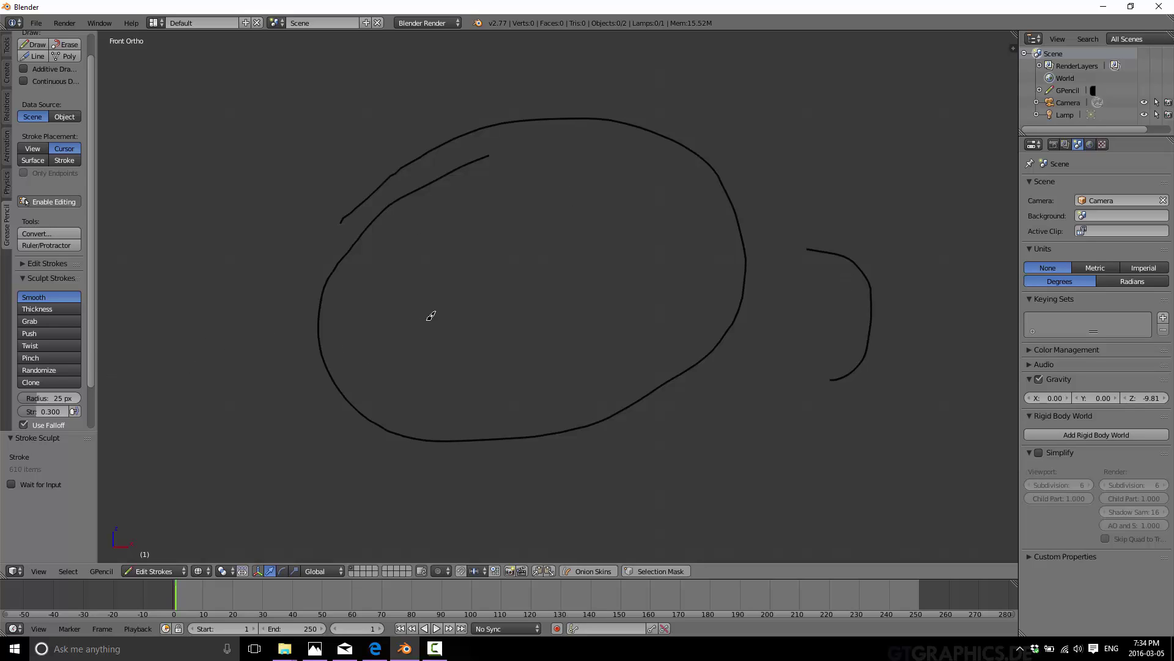
Step: Examine the Grease Pencil Sculpt pie menu's brush choices and its radius, strength and falloff settings
{"action": "key", "text": "d+e"}
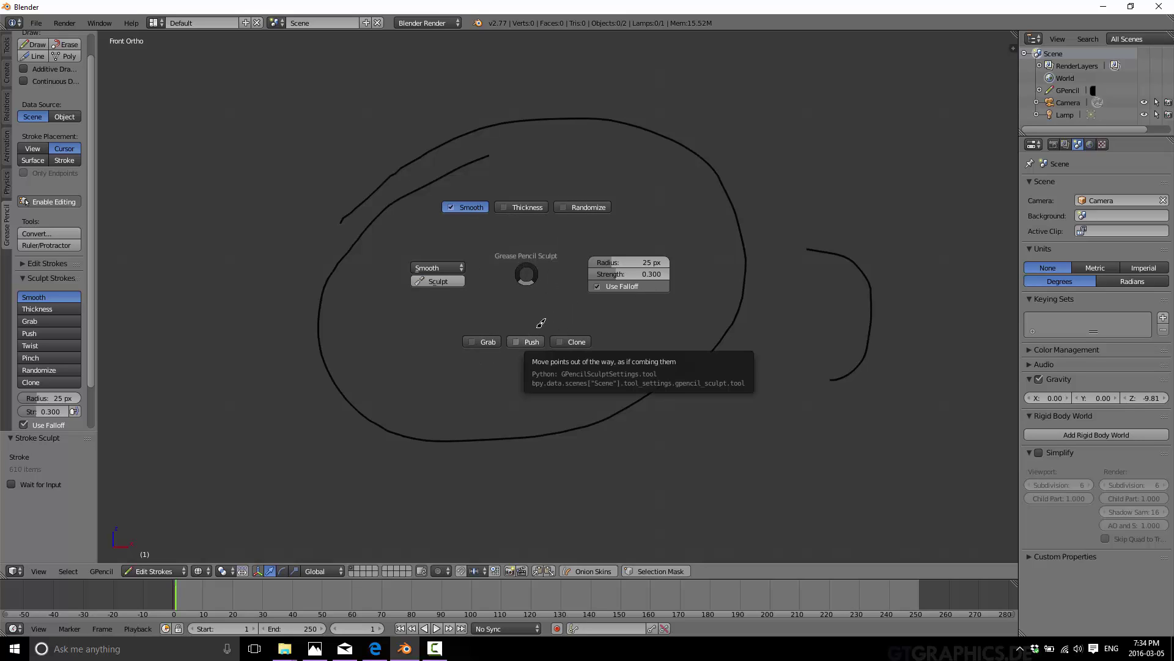
{"action": "key", "text": "Escape"}
{"action": "key", "text": "e"}
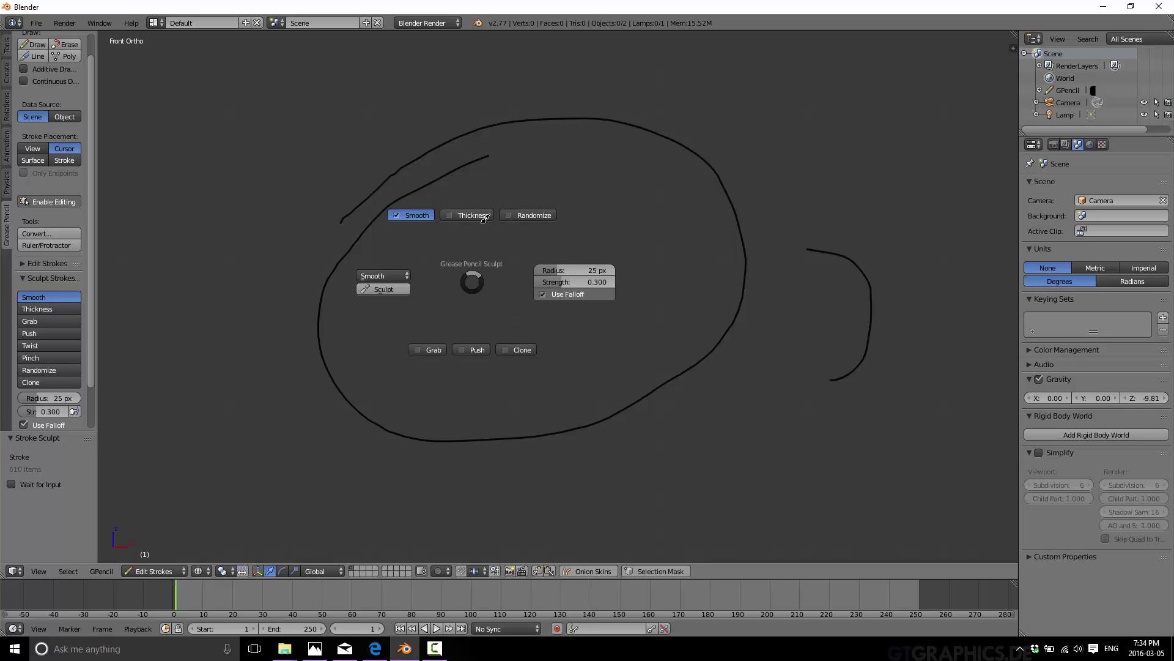
{"action": "key", "text": "Escape"}
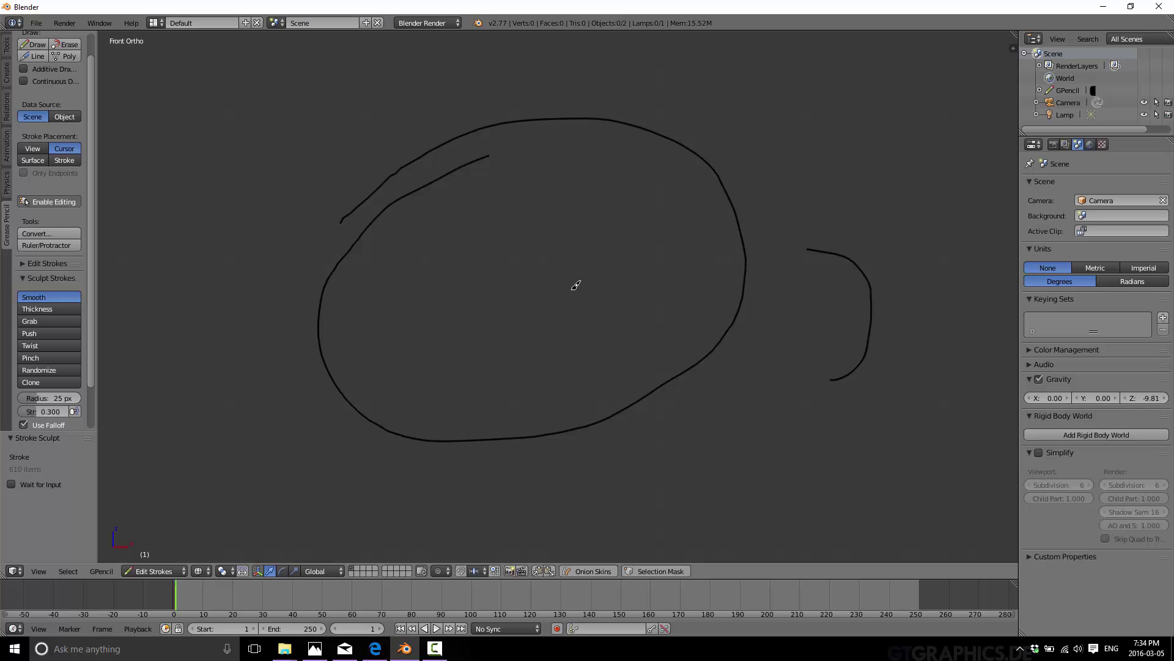
Step: Draw a short arched Grease Pencil stroke in the middle of the oval and smooth it
{"action": "left_click_drag", "start_coordinate": [491, 305], "coordinate": [588, 289]}
{"action": "mouse_move", "coordinate": [493, 293]}
{"action": "left_mouse_down"}
{"action": "mouse_move", "coordinate": [485, 307]}
{"action": "mouse_move", "coordinate": [493, 288]}
{"action": "mouse_move", "coordinate": [556, 296]}
{"action": "mouse_move", "coordinate": [605, 282]}
{"action": "left_mouse_up"}
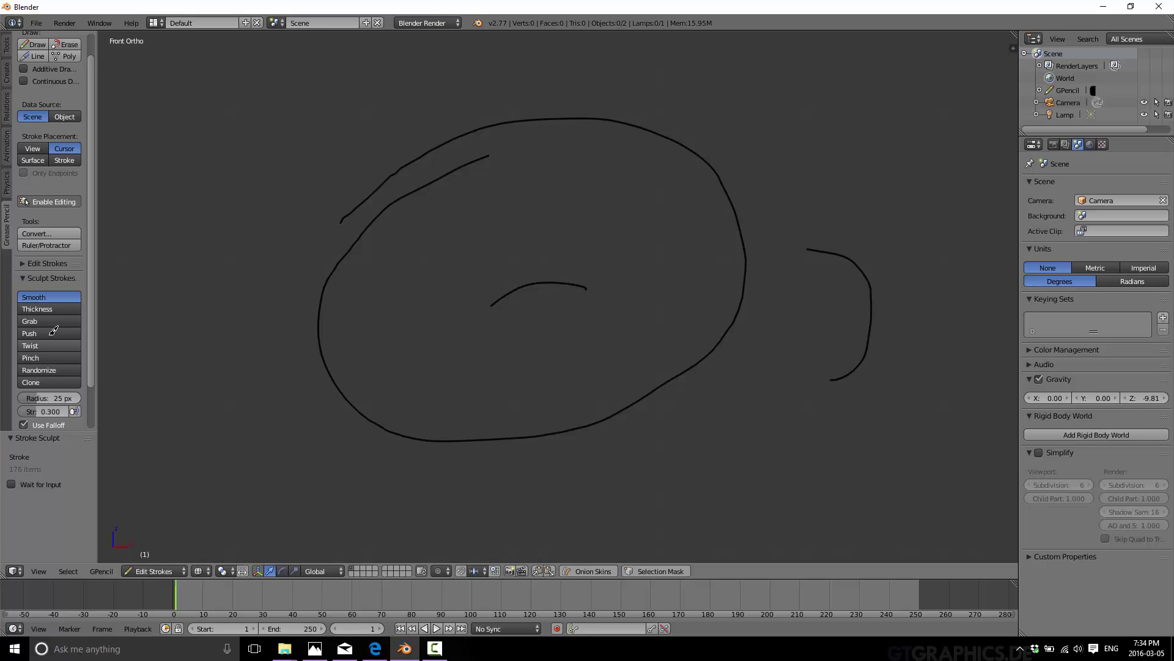
{"action": "left_click", "coordinate": [104, 569]}
{"action": "mouse_move", "coordinate": [116, 500]}
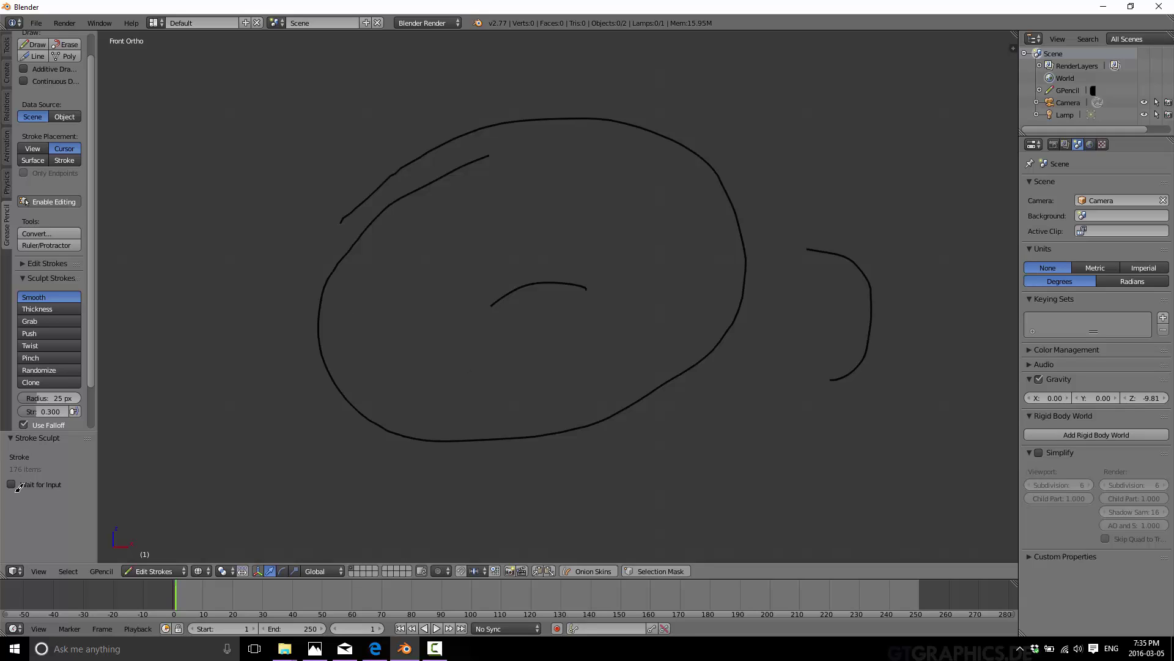
Step: Split off the lower part of the 3D view and make it a Dope Sheet in Grease Pencil mode
{"action": "left_click_drag", "start_coordinate": [6, 572], "coordinate": [24, 401]}
{"action": "left_click", "coordinate": [15, 571]}
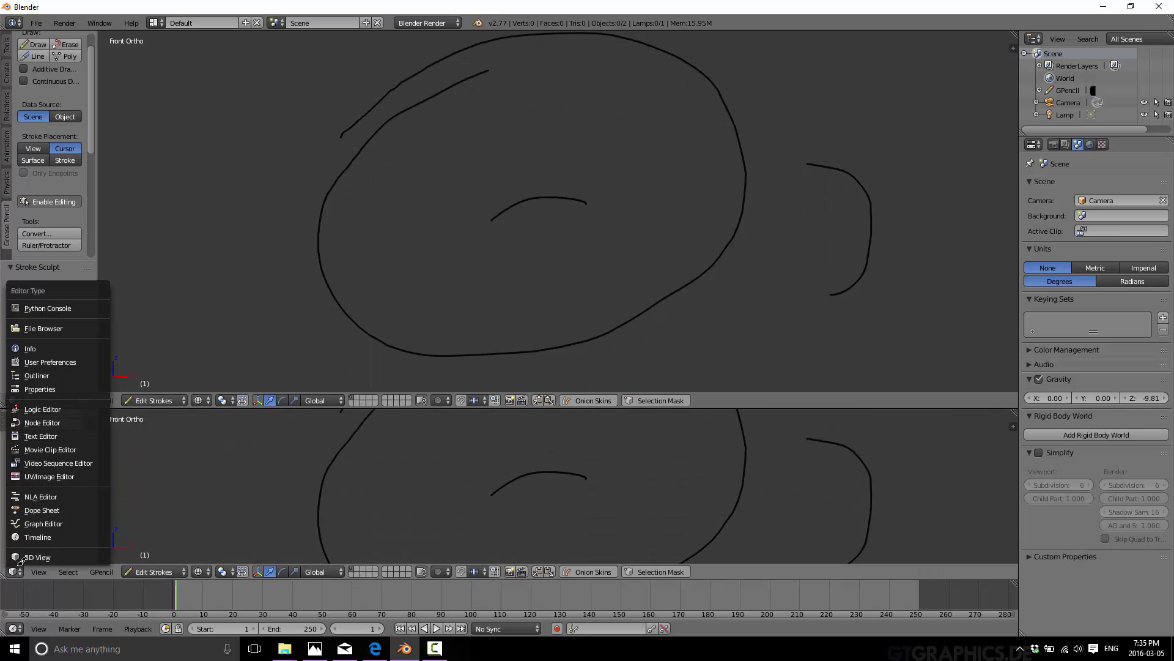
{"action": "left_click", "coordinate": [49, 508]}
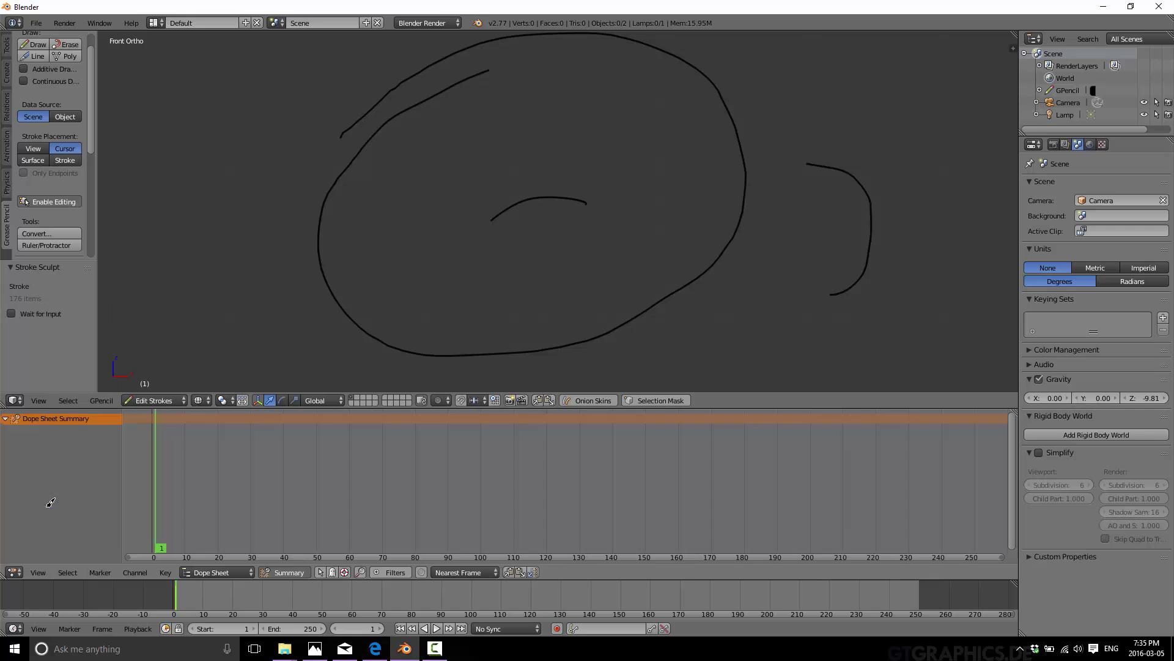
{"action": "left_click", "coordinate": [241, 571]}
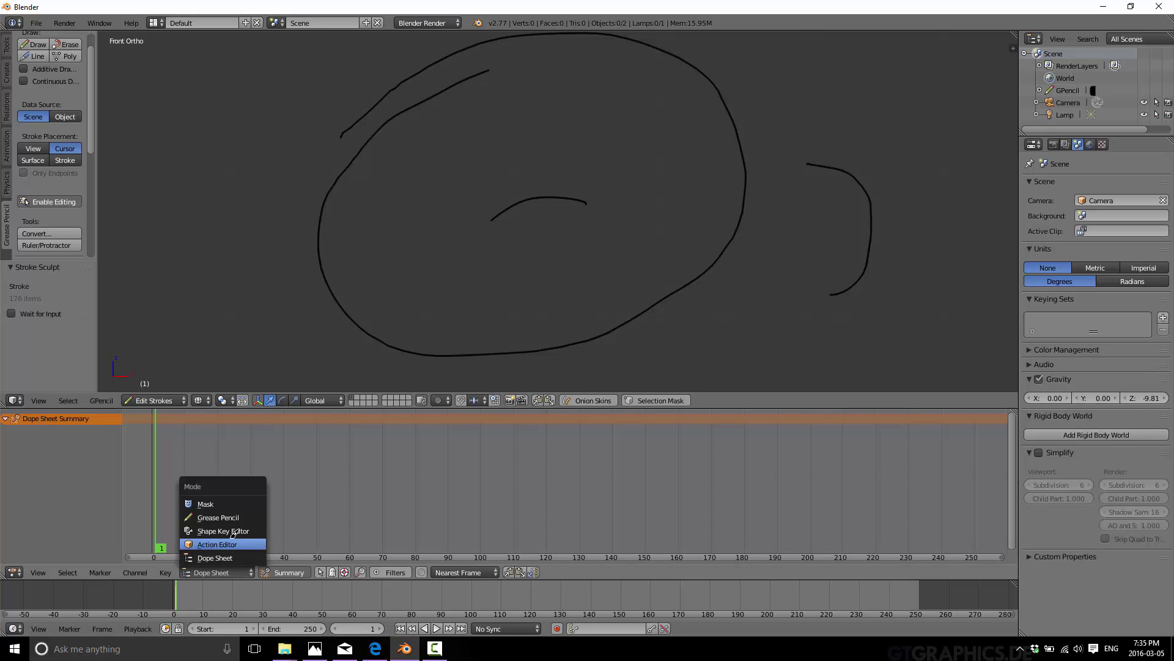
{"action": "left_click", "coordinate": [219, 517]}
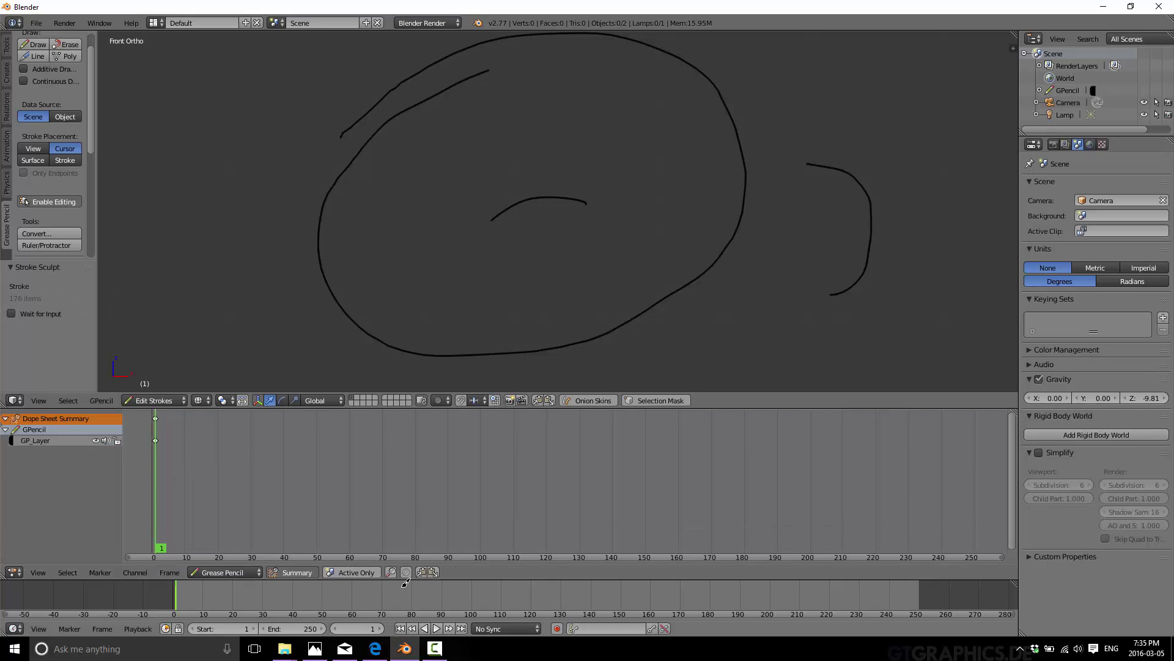
Step: Try to delete all the Grease Pencil strokes, and switch from Edit Strokes to Object Mode with all objects selected
{"action": "scroll", "coordinate": [570, 280], "scroll_direction": "down", "scroll_amount": 2}
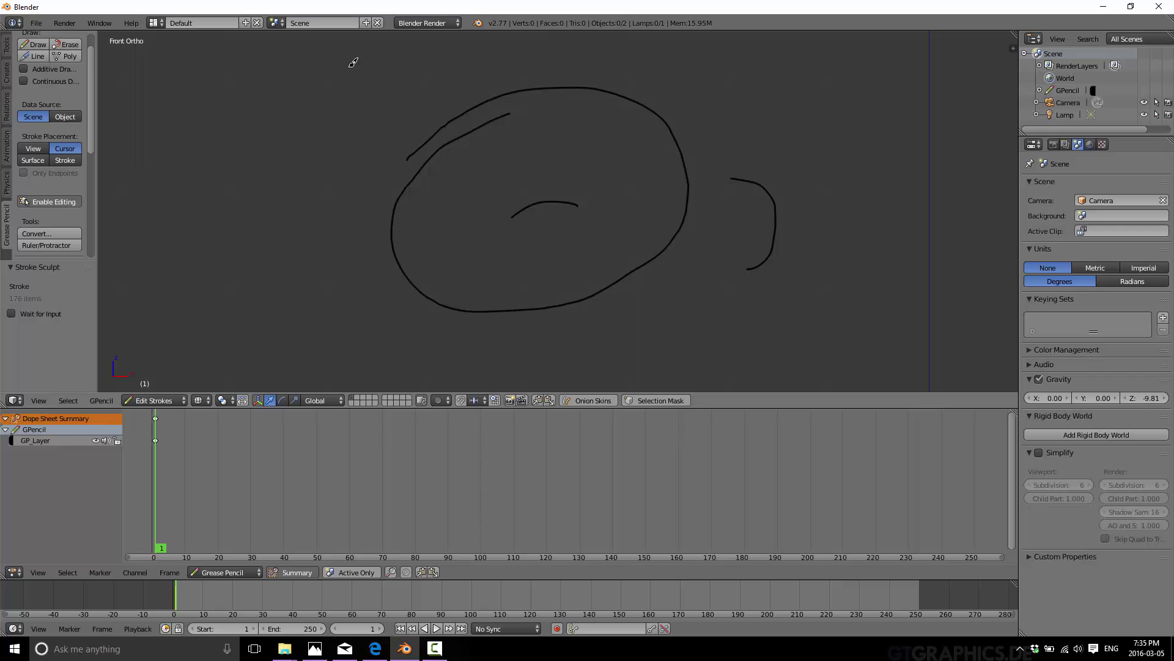
{"action": "key", "text": "a"}
{"action": "key", "text": "x"}
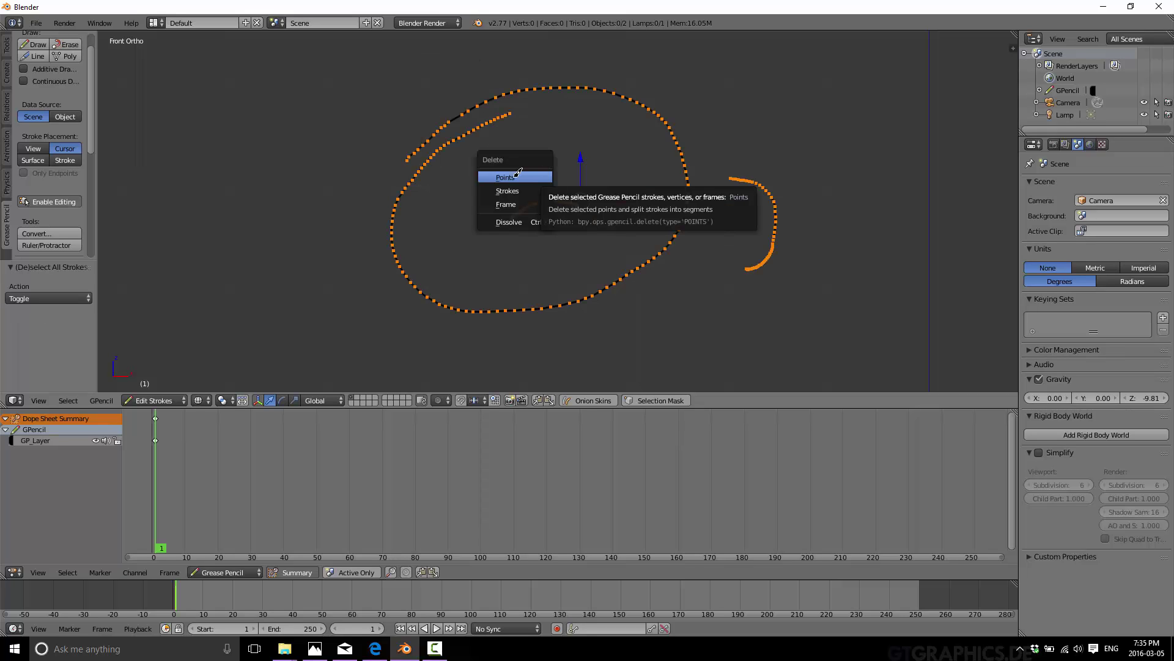
{"action": "key", "text": "Tab"}
{"action": "key", "text": "a"}
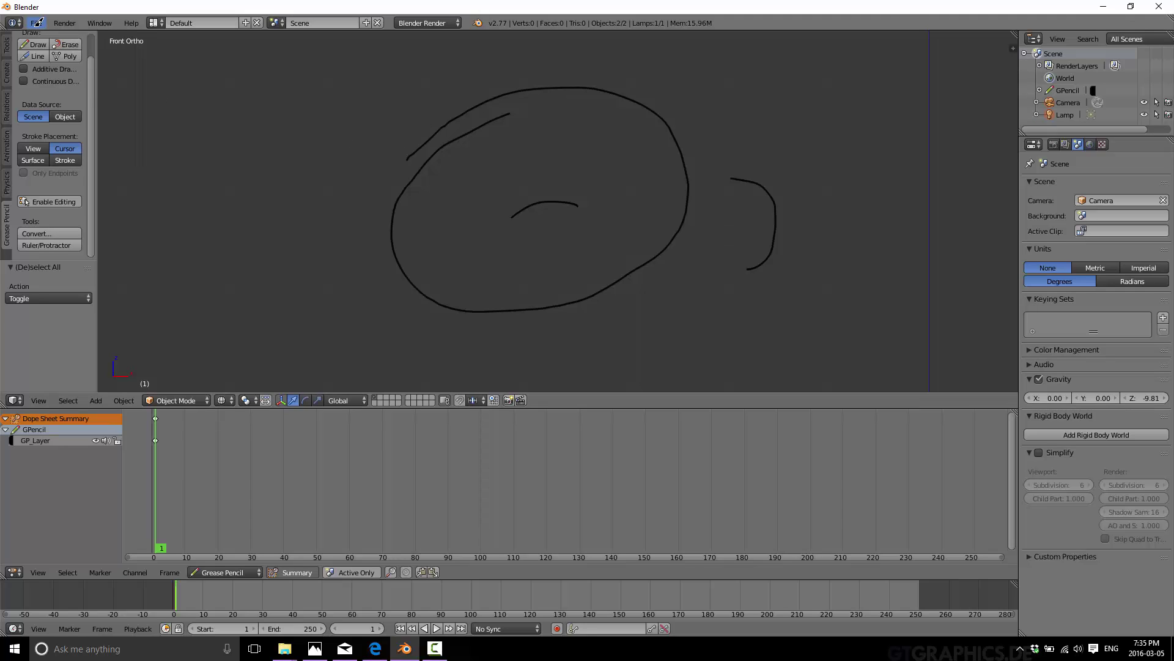
Step: Delete the Grease Pencil keyframe at frame 1 in the Dope Sheet
{"action": "left_click", "coordinate": [157, 438]}
{"action": "key", "text": "x"}
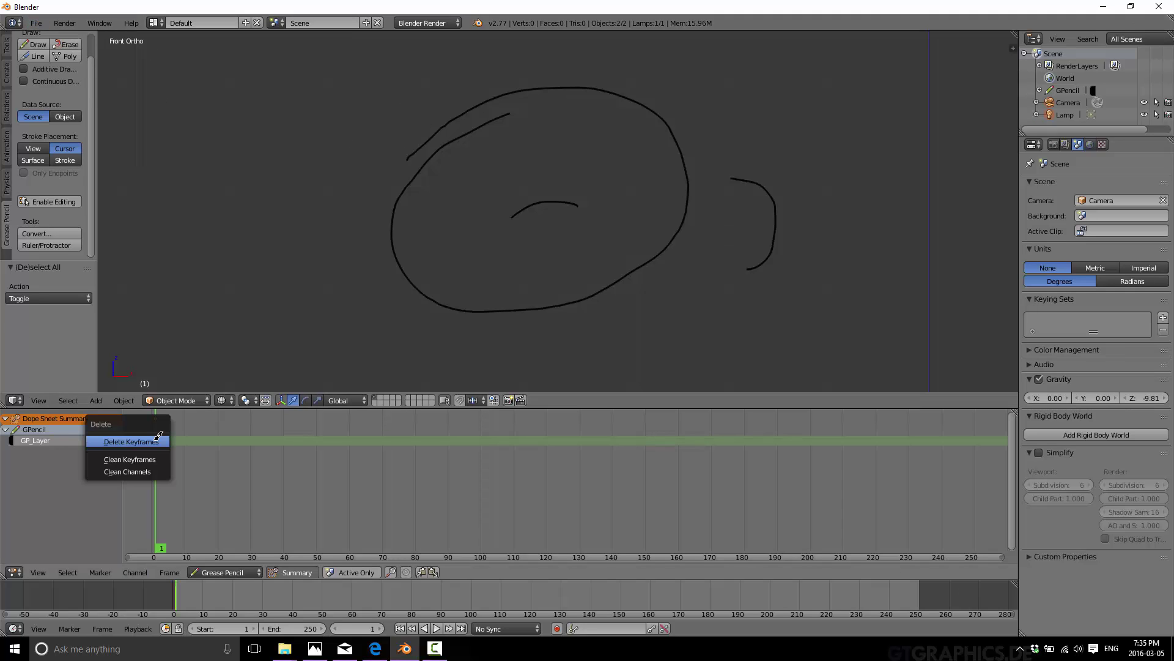
{"action": "left_click", "coordinate": [138, 440]}
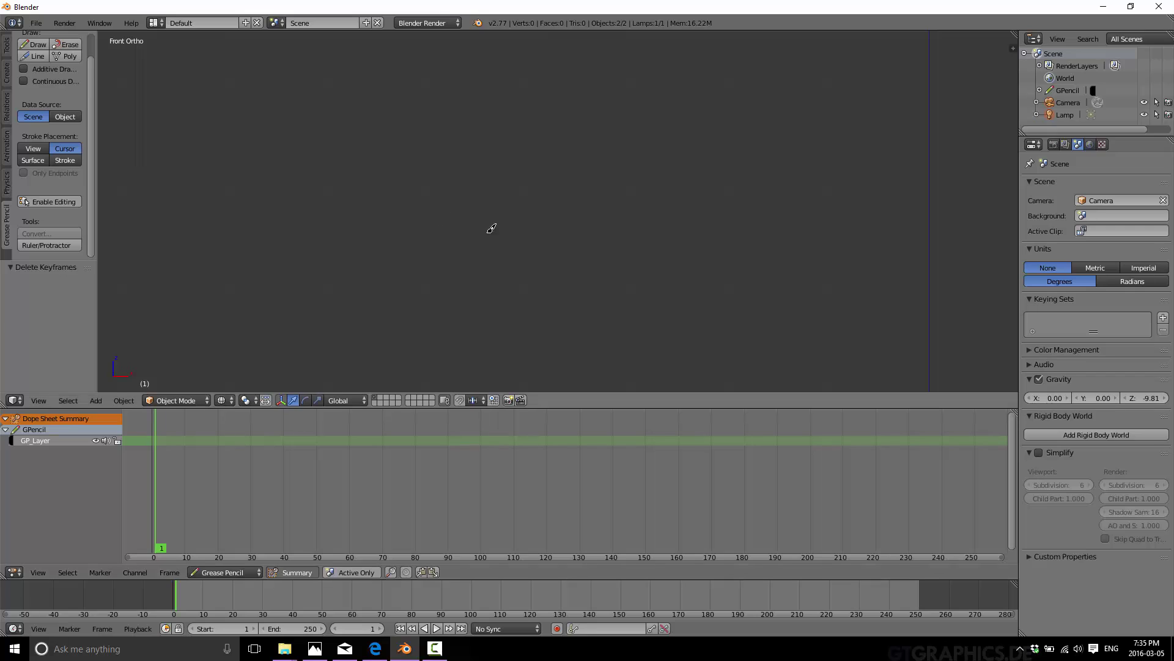
Step: Set the current frame to 1 and the animation's end frame to 25
{"action": "left_click", "coordinate": [154, 526]}
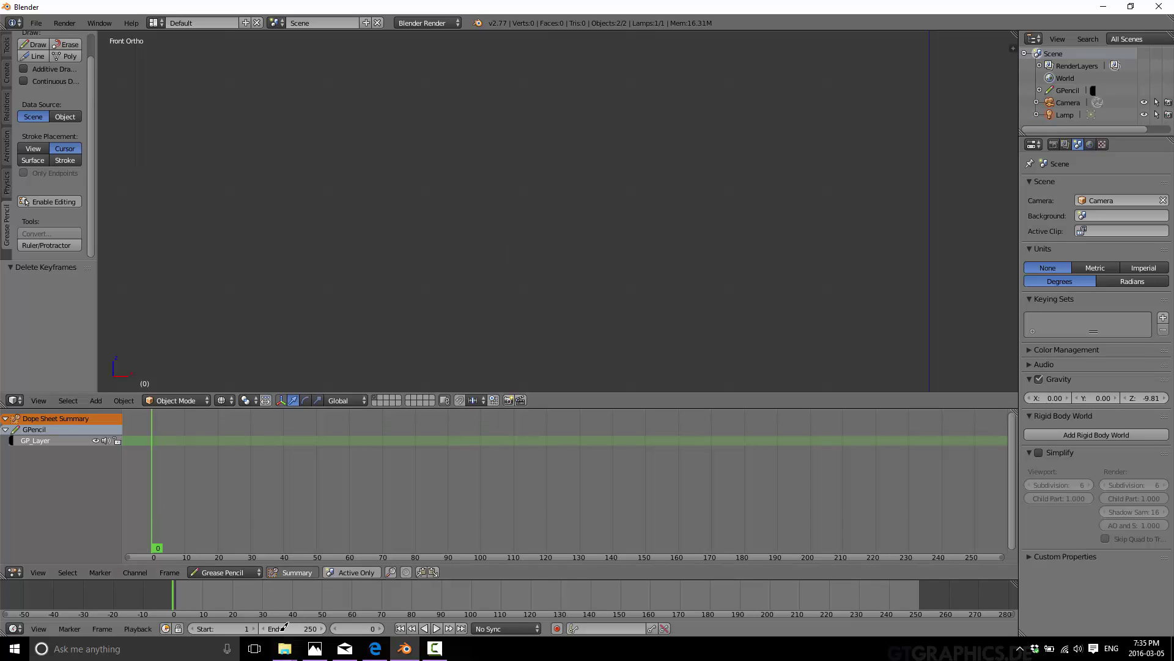
{"action": "left_click", "coordinate": [158, 518]}
{"action": "left_click", "coordinate": [313, 626]}
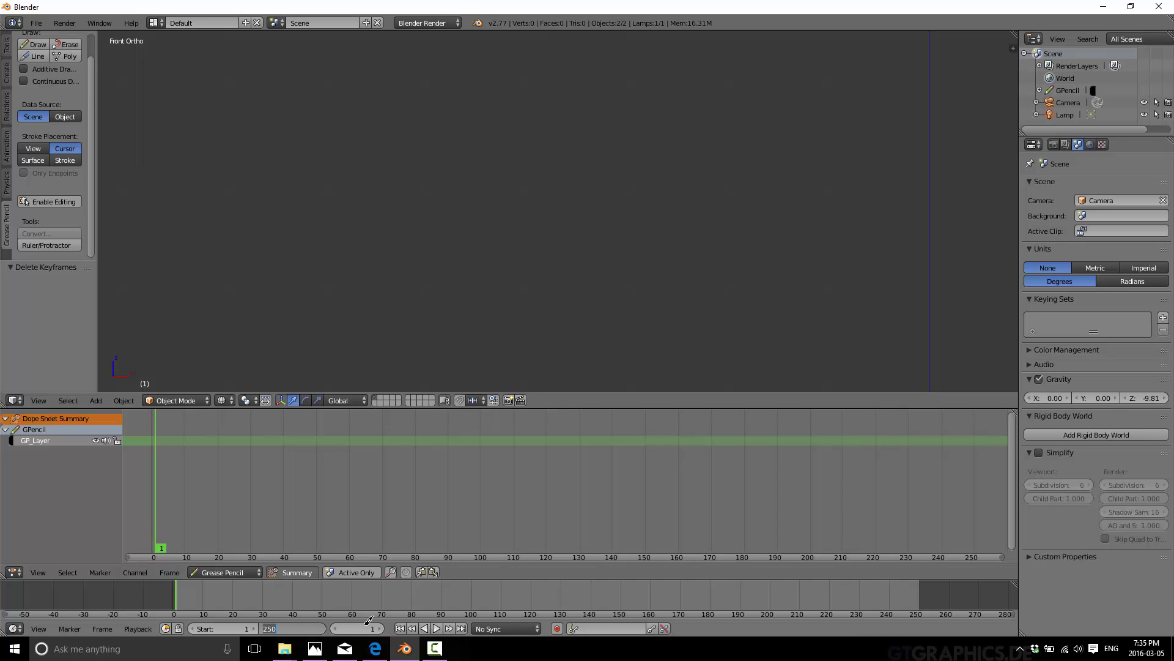
{"action": "type", "text": "25"}
{"action": "key", "text": "Return"}
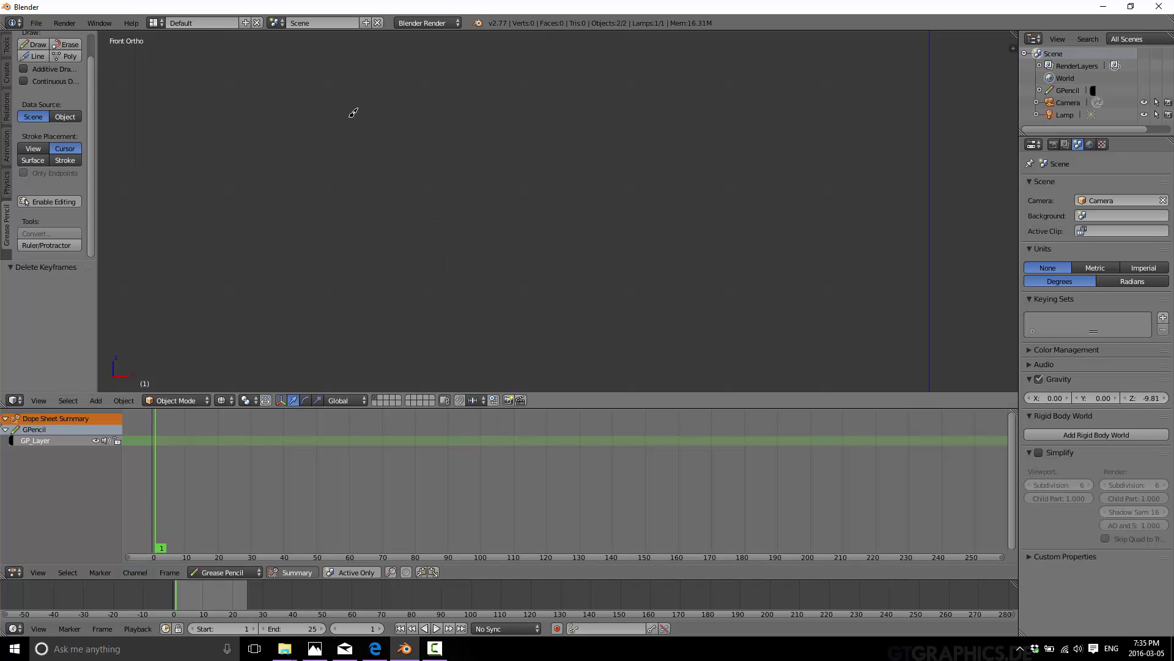
Step: Draw a Grease Pencil circle at frames 1, 10 and 20, each further down and to the right, and play the animation briefly
{"action": "mouse_move", "coordinate": [332, 74]}
{"action": "left_mouse_down"}
{"action": "mouse_move", "coordinate": [296, 100]}
{"action": "mouse_move", "coordinate": [357, 68]}
{"action": "left_mouse_up"}
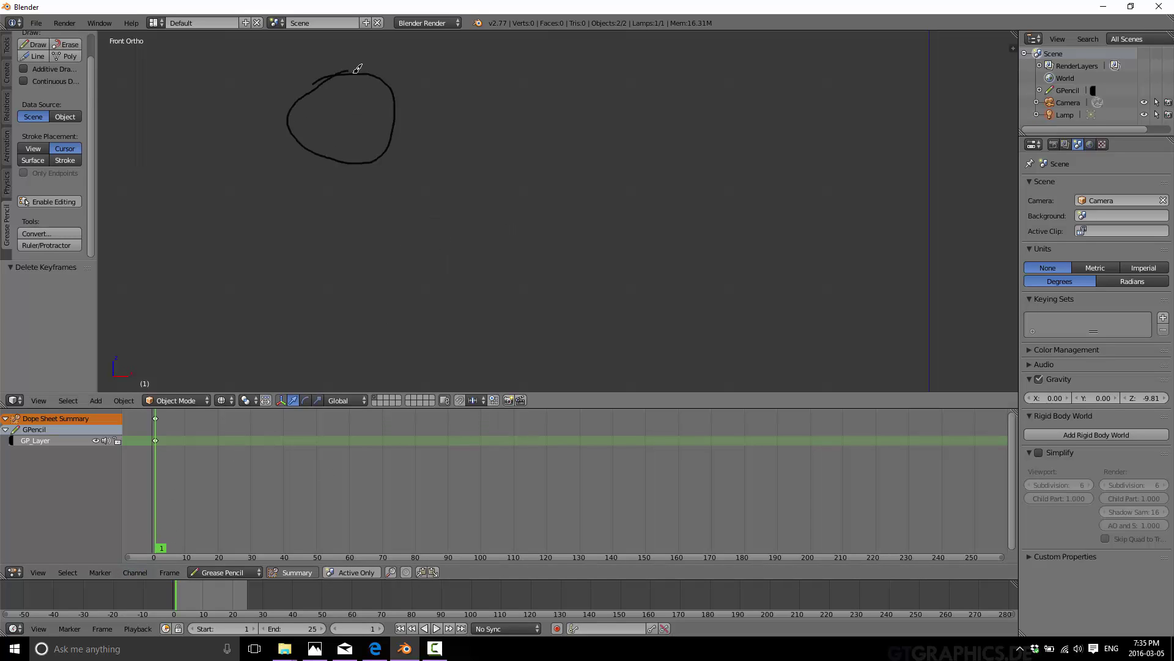
{"action": "left_click", "coordinate": [187, 517]}
{"action": "mouse_move", "coordinate": [431, 217]}
{"action": "left_mouse_down"}
{"action": "mouse_move", "coordinate": [440, 199]}
{"action": "mouse_move", "coordinate": [444, 253]}
{"action": "mouse_move", "coordinate": [449, 183]}
{"action": "left_mouse_up"}
{"action": "left_click", "coordinate": [220, 529]}
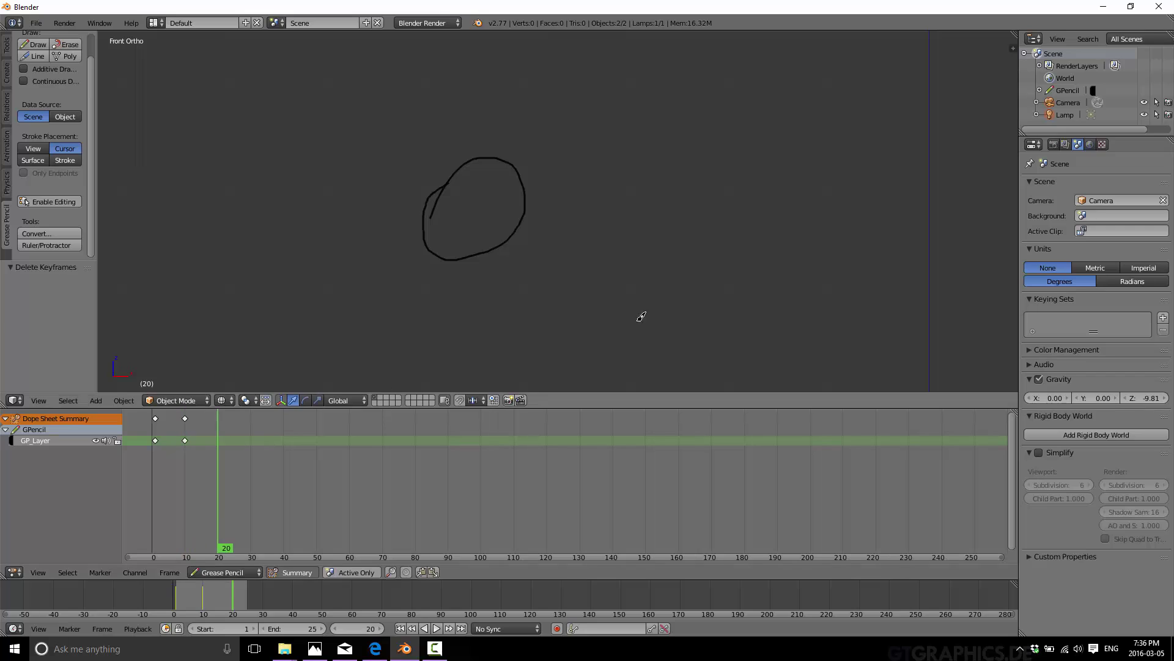
{"action": "mouse_move", "coordinate": [584, 262]}
{"action": "left_mouse_down"}
{"action": "mouse_move", "coordinate": [646, 325]}
{"action": "mouse_move", "coordinate": [624, 234]}
{"action": "left_mouse_up"}
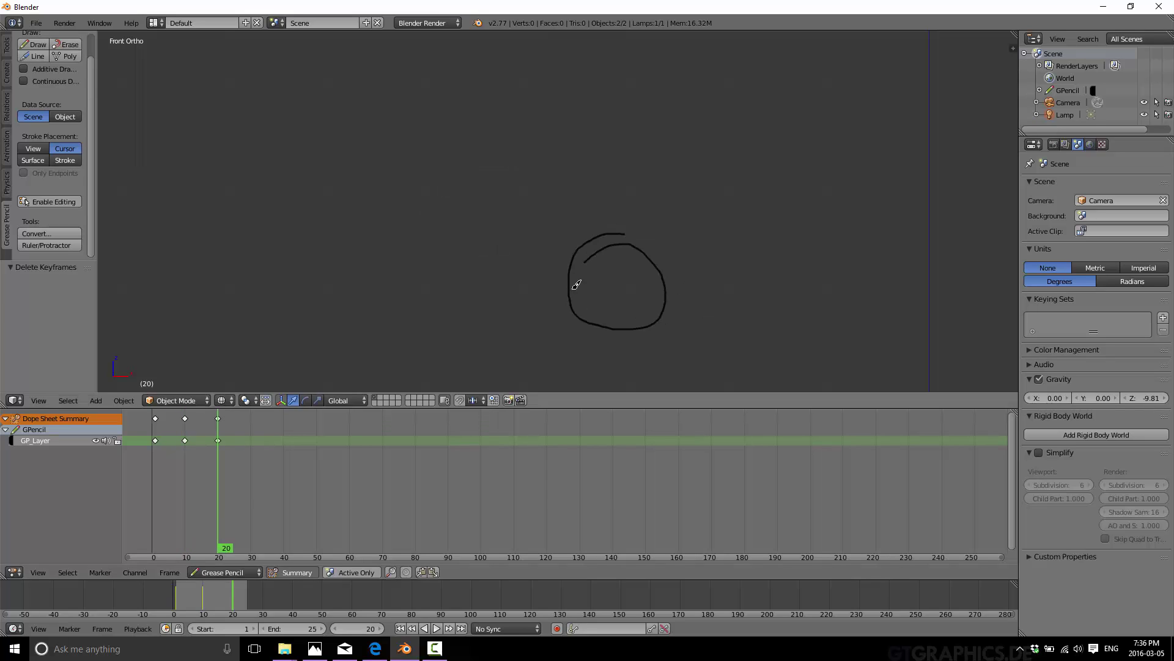
{"action": "left_click", "coordinate": [438, 628]}
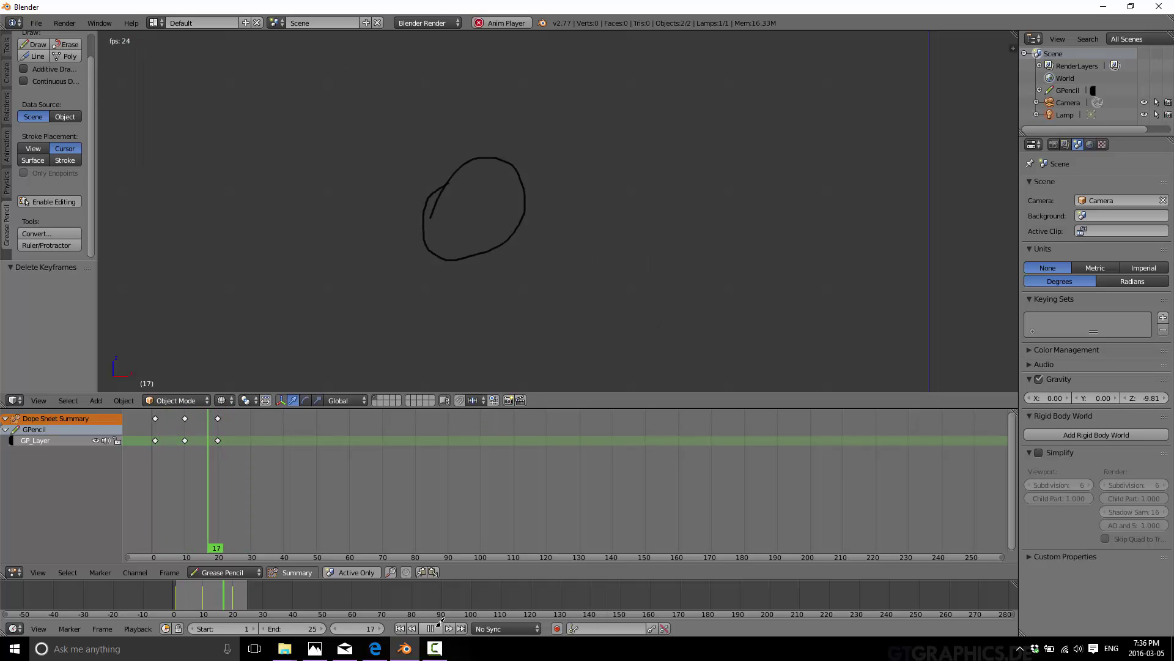
{"action": "key", "text": "Escape"}
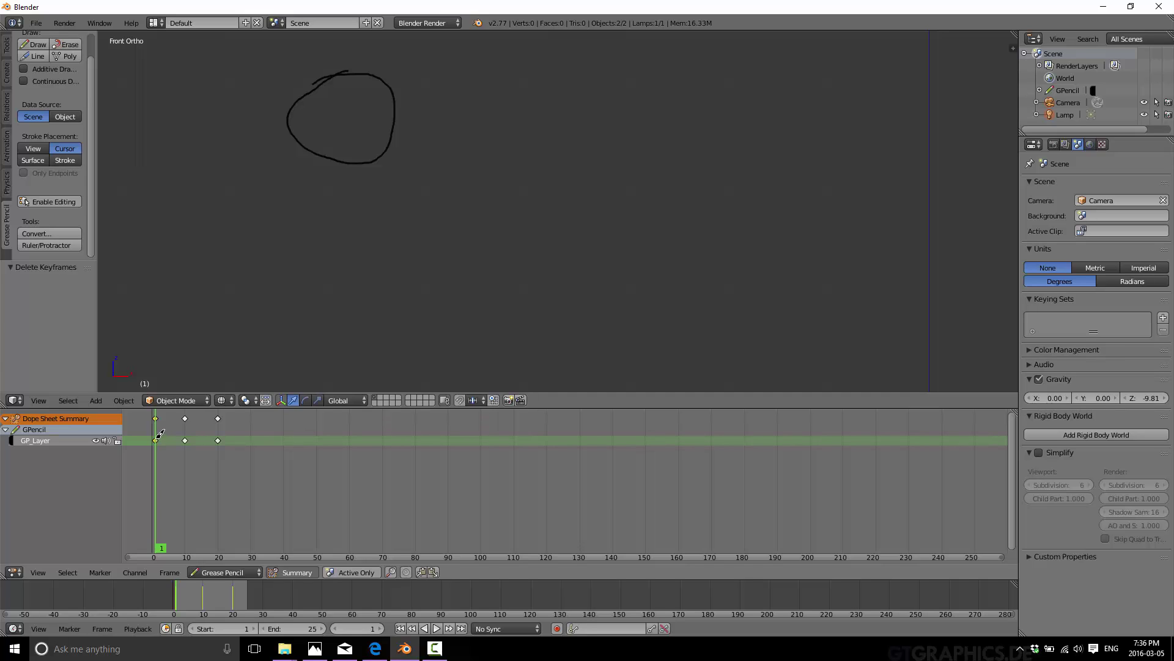
Step: Copy the Grease Pencil keyframe at frame 1 and paste it at frame 4
{"action": "left_click", "coordinate": [425, 567]}
{"action": "key", "text": "alt+a"}
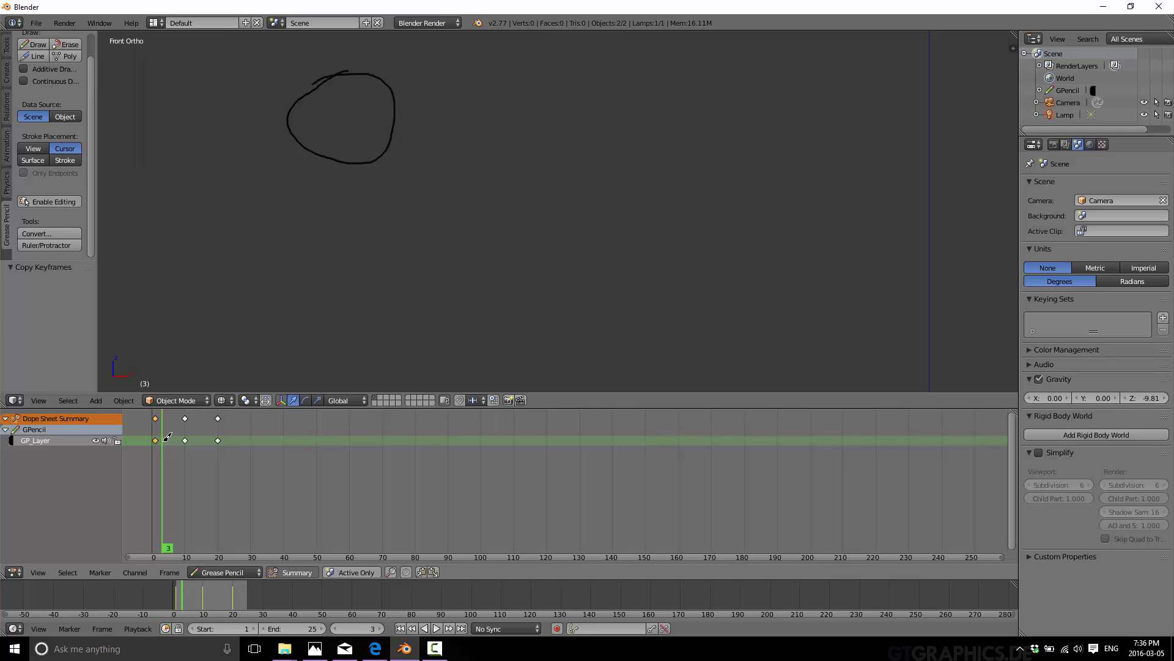
{"action": "key", "text": "alt+a"}
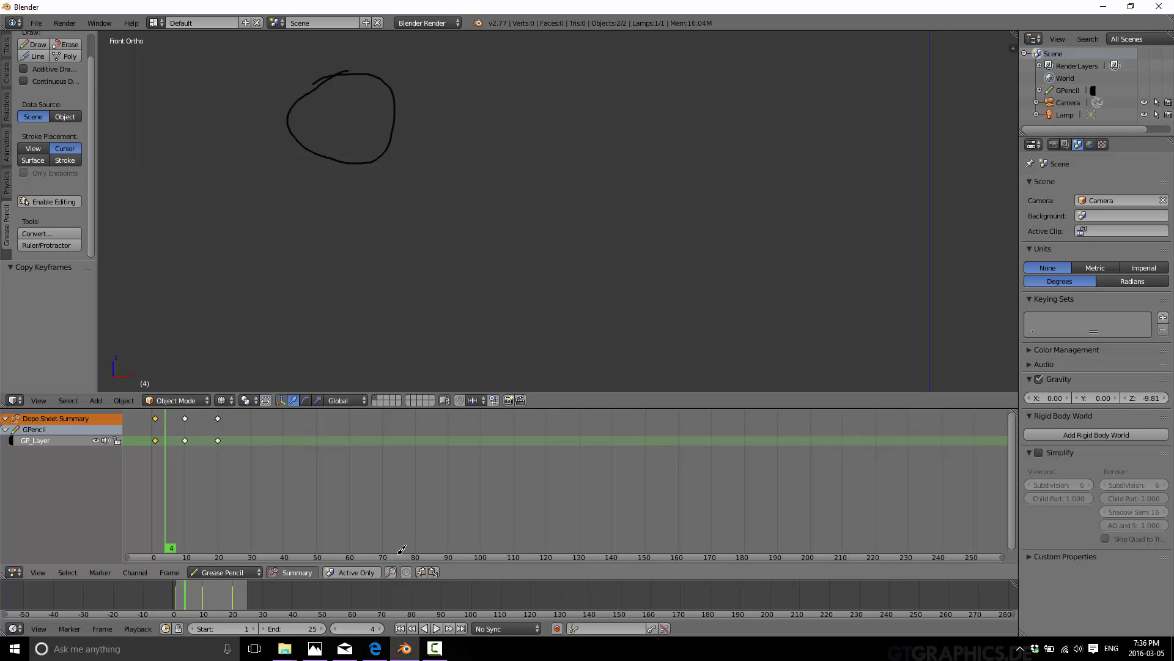
{"action": "left_click", "coordinate": [438, 568]}
{"action": "key", "text": "shift+Left"}
{"action": "key", "text": "alt+a"}
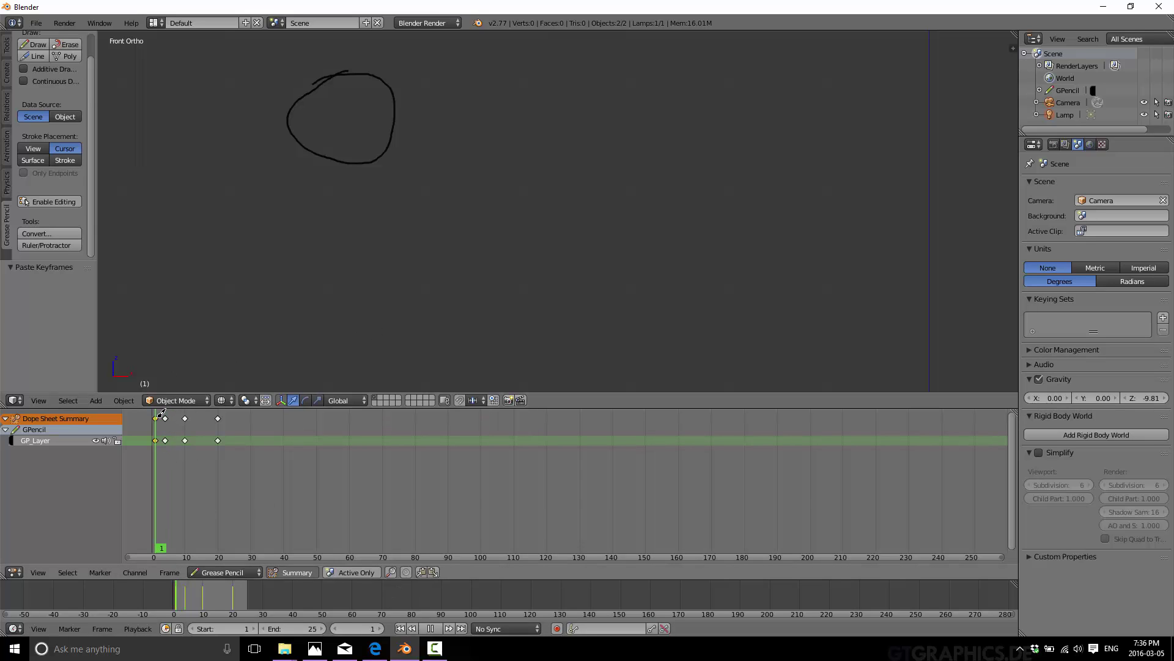
{"action": "key", "text": "alt+a"}
{"action": "left_click", "coordinate": [185, 413]}
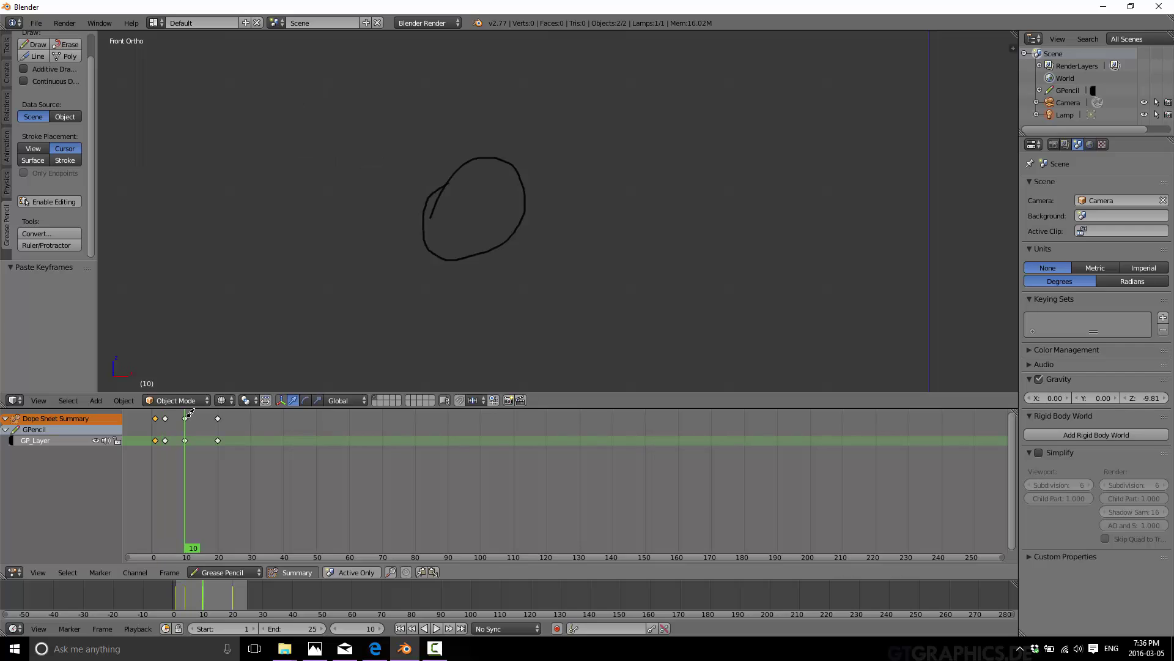
{"action": "left_click", "coordinate": [166, 416]}
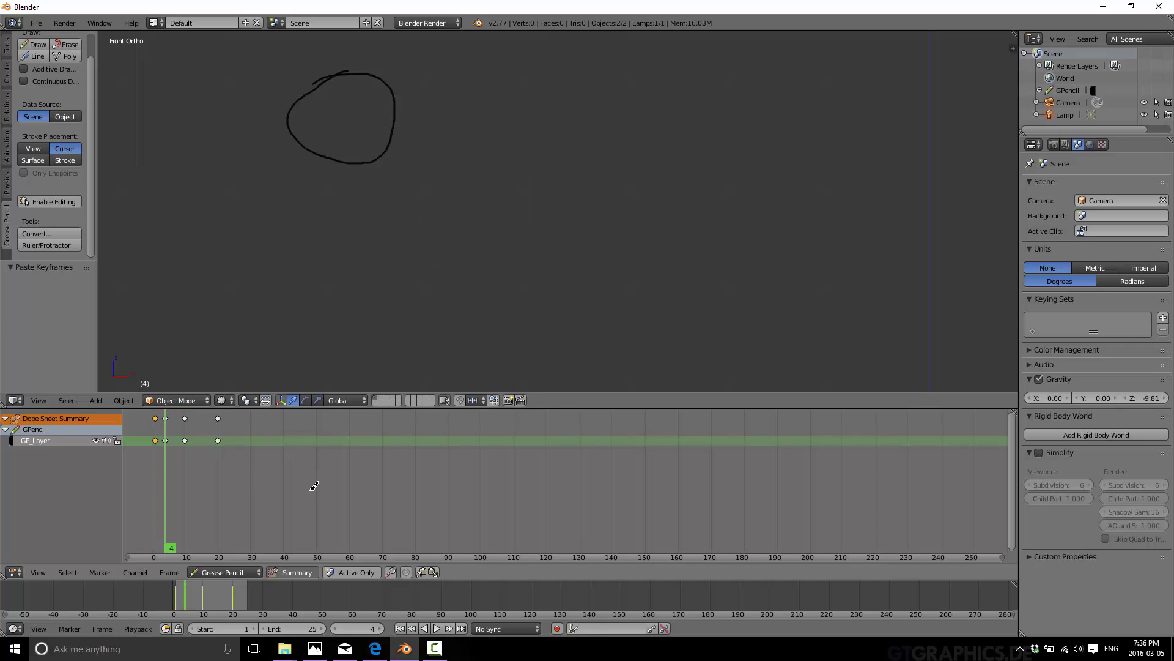
Step: Switch to Edit Strokes mode, select the whole circle at frame 4 and move it by -0.158 in Z
{"action": "left_click", "coordinate": [166, 418]}
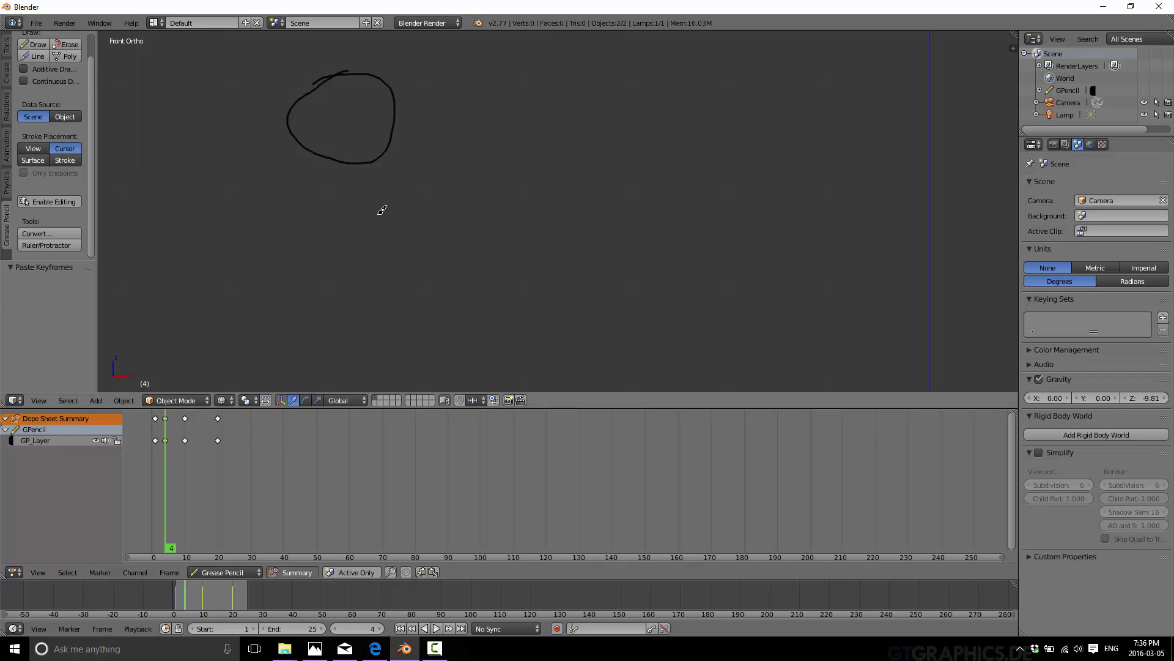
{"action": "key", "text": "d+Tab"}
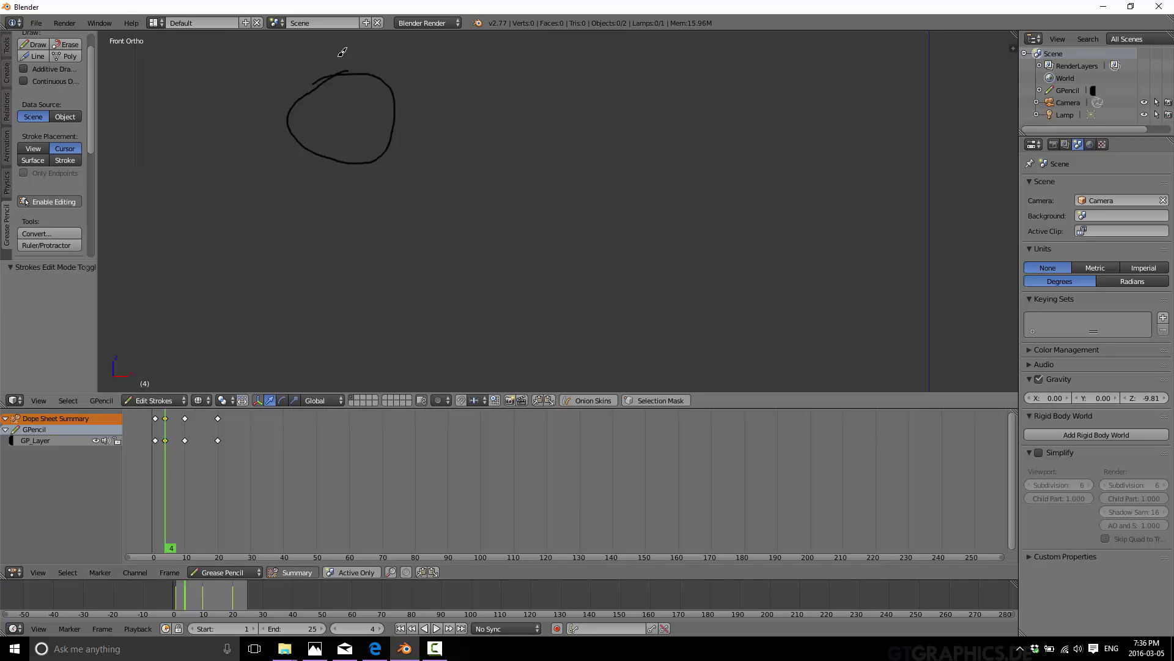
{"action": "key", "text": "b"}
{"action": "mouse_move", "coordinate": [263, 54]}
{"action": "left_mouse_down"}
{"action": "mouse_move", "coordinate": [414, 157]}
{"action": "mouse_move", "coordinate": [421, 180]}
{"action": "left_mouse_up"}
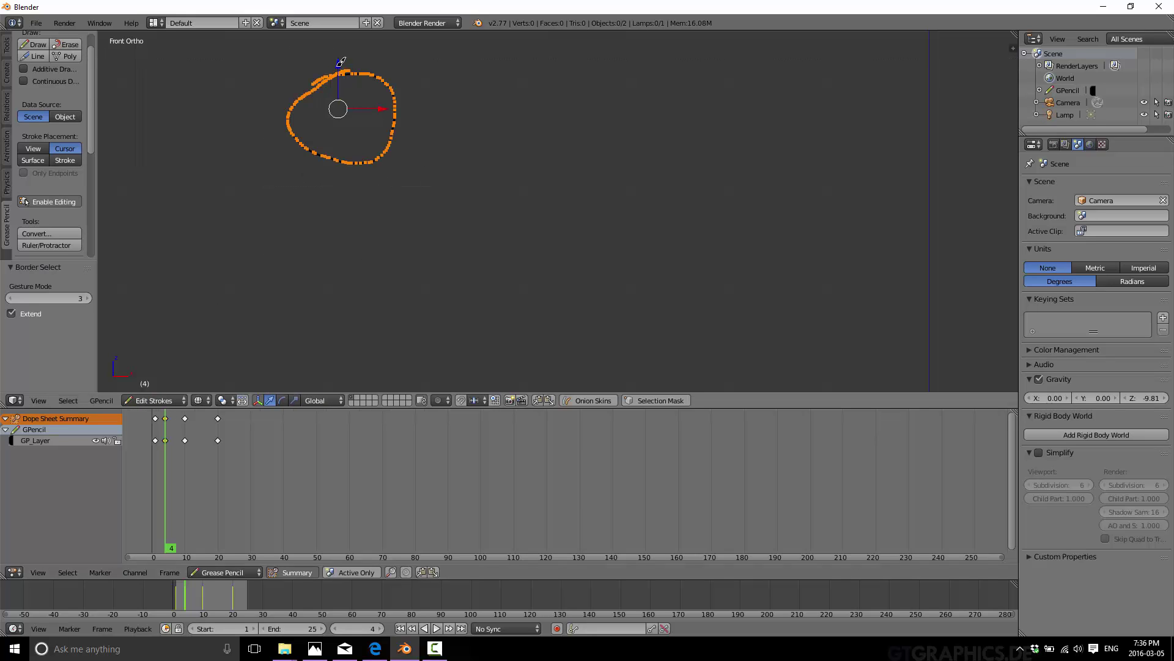
{"action": "left_click_drag", "start_coordinate": [341, 62], "coordinate": [341, 78]}
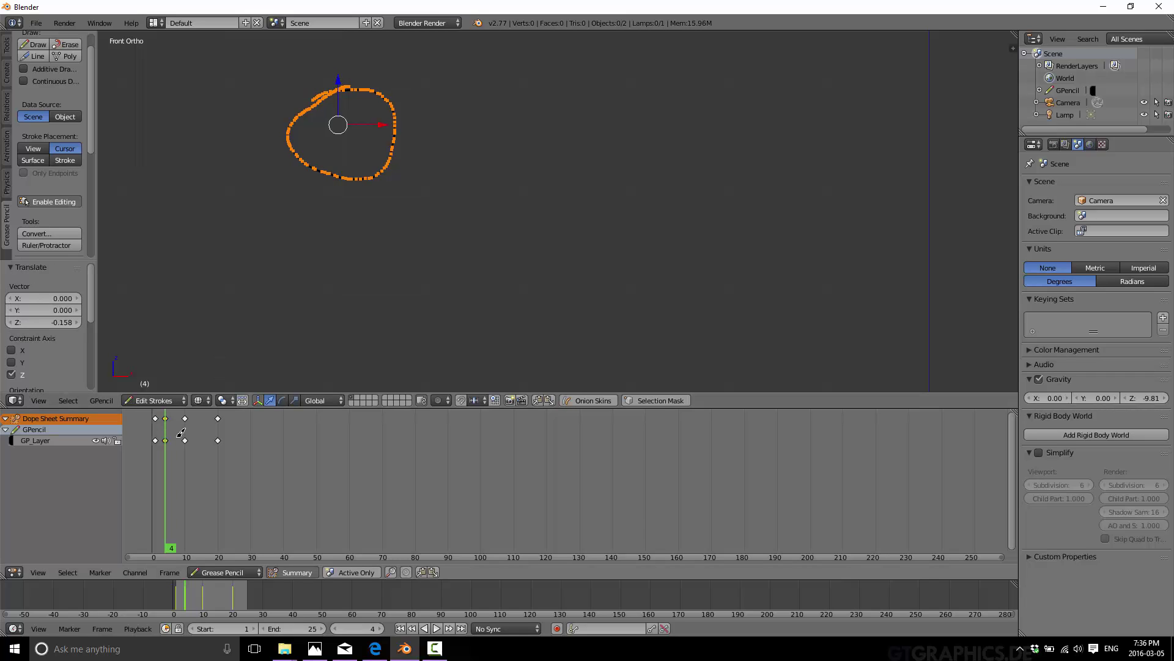
Step: Duplicate the frame 4 keyframe and place the copy at about frame 7, before the frame 10 keyframe
{"action": "left_click", "coordinate": [171, 571]}
{"action": "left_click", "coordinate": [200, 515]}
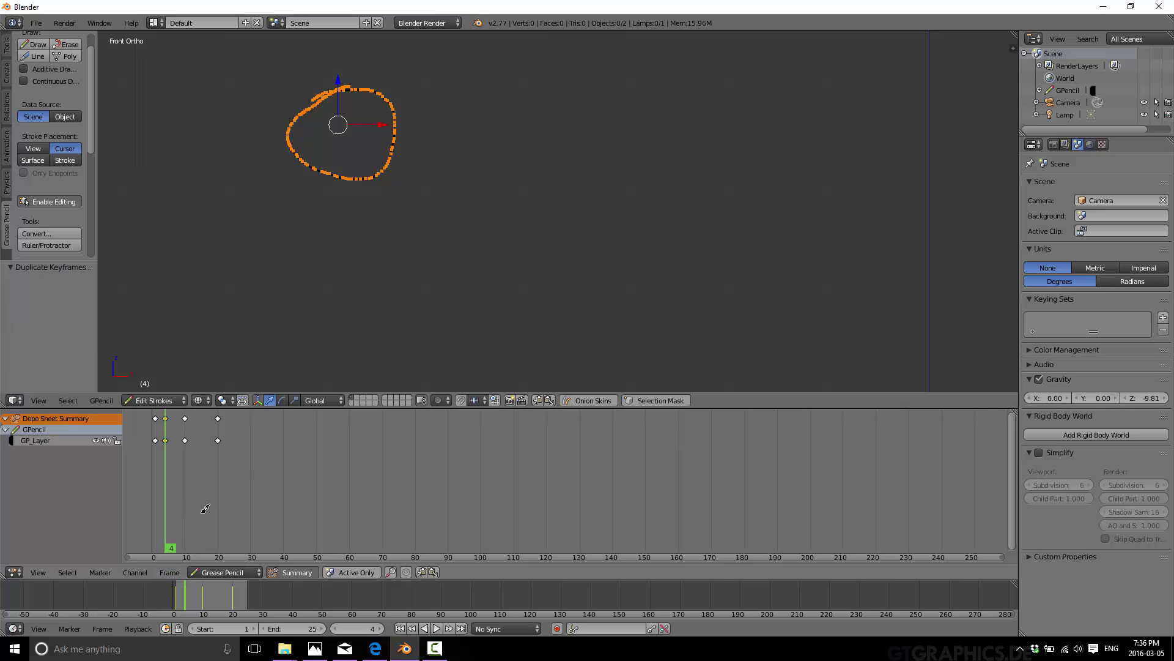
{"action": "key", "text": "g"}
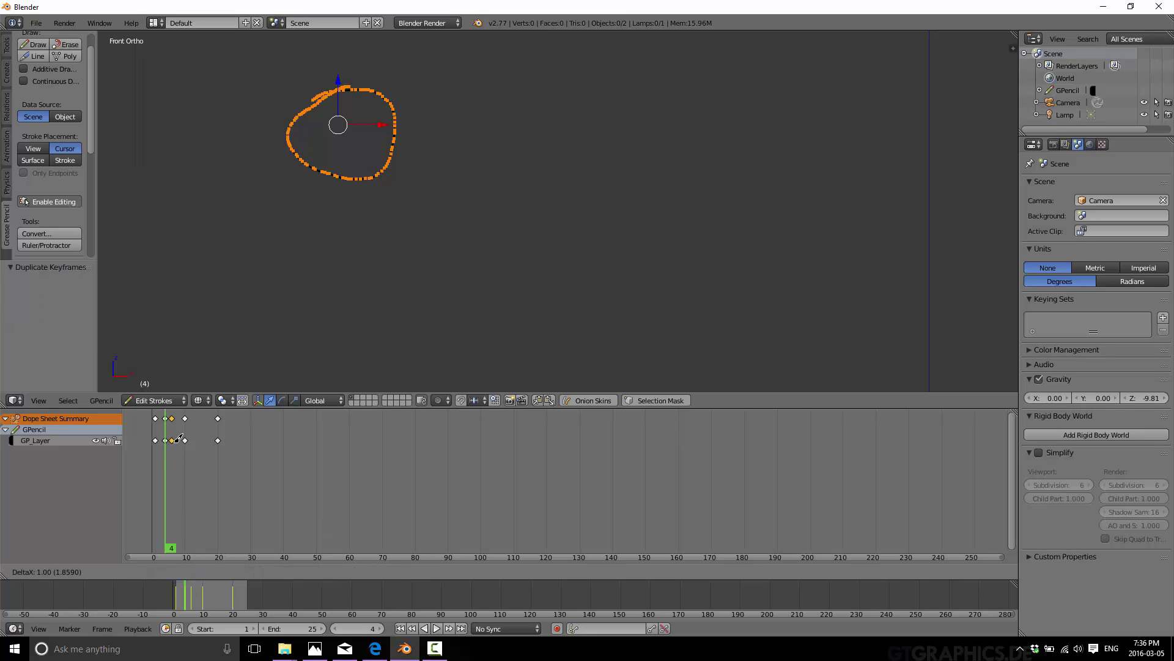
{"action": "left_click", "coordinate": [181, 438]}
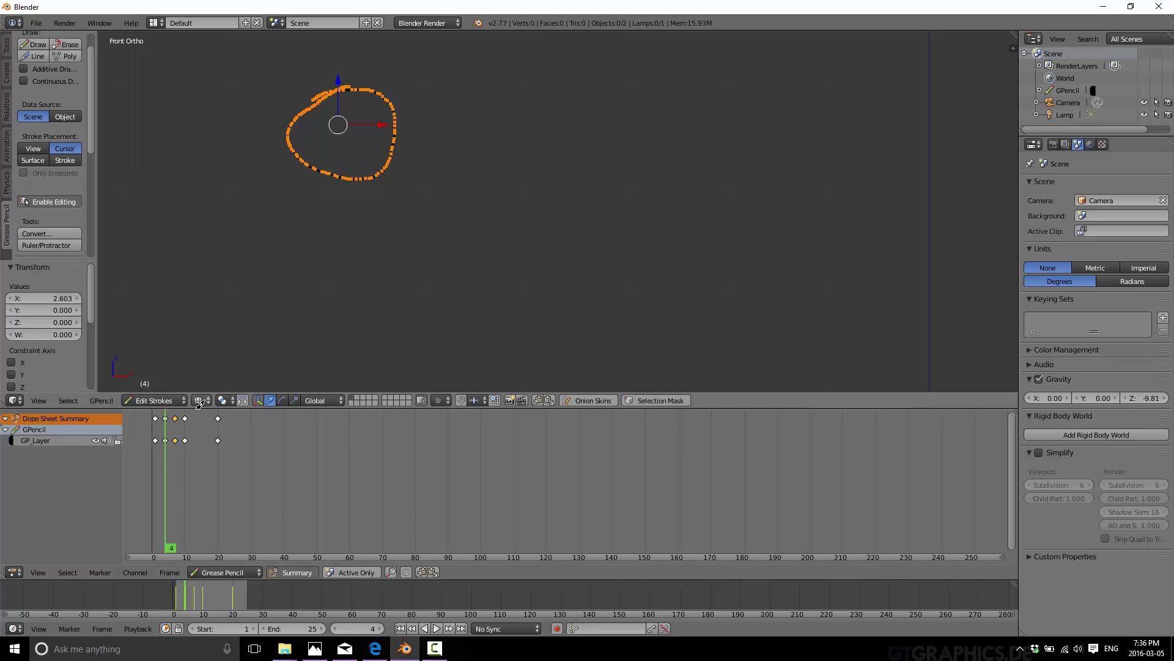
Step: Move the selected circle slightly down in Z and 0.085 along X, and start playing the animation
{"action": "left_click_drag", "start_coordinate": [341, 76], "coordinate": [340, 92]}
{"action": "left_click_drag", "start_coordinate": [384, 133], "coordinate": [395, 128]}
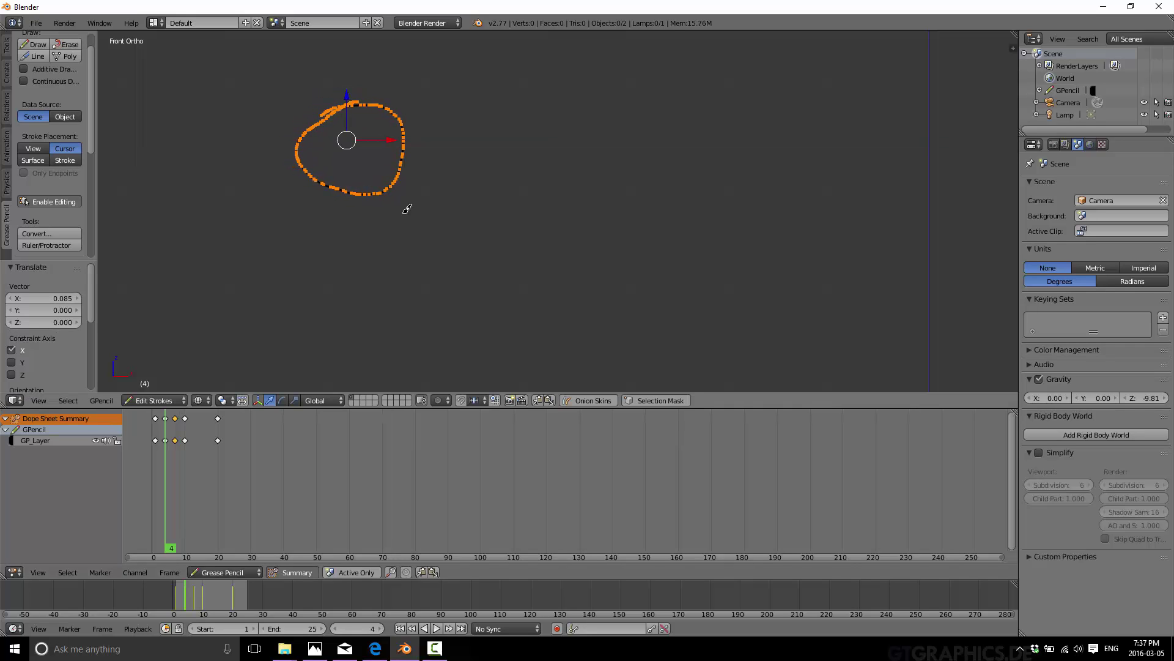
{"action": "left_click", "coordinate": [436, 629]}
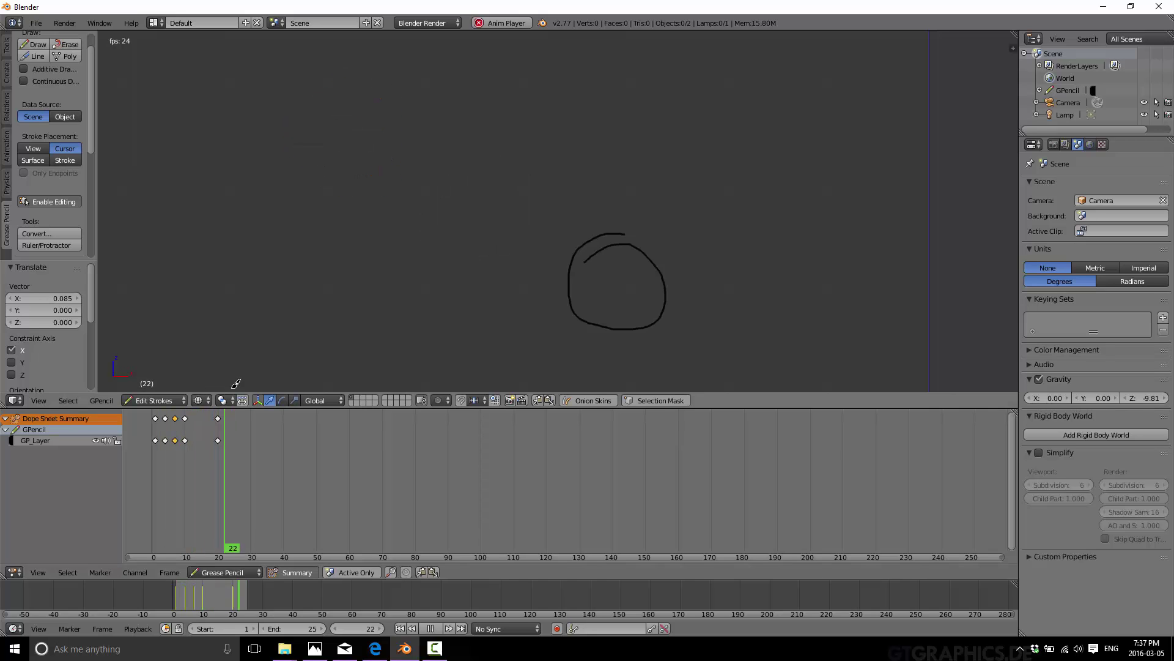
Step: Show the Grease Pencil properties with Onion Skinning on, stop the playback and go to frame 11
{"action": "key", "text": "n"}
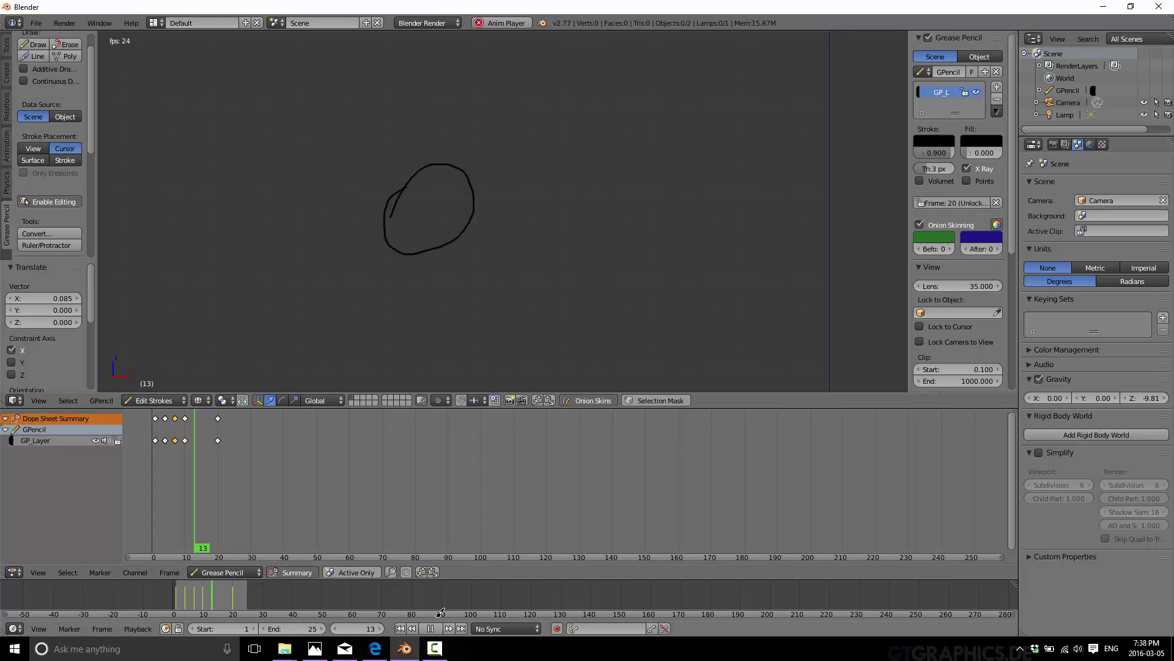
{"action": "key", "text": "Escape"}
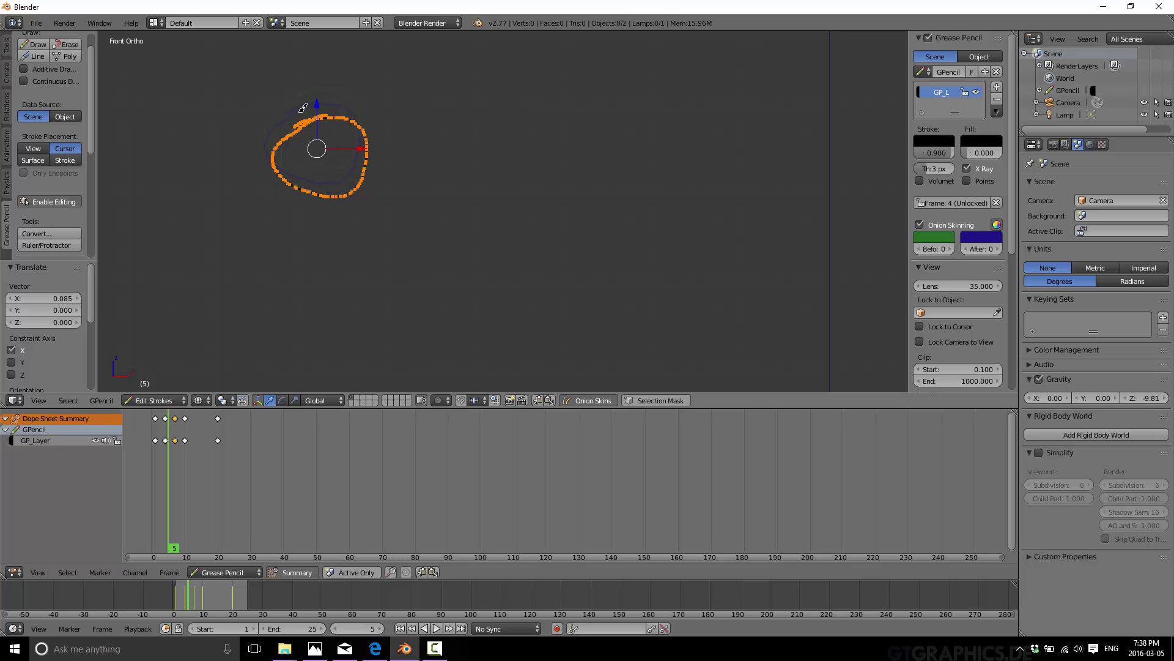
{"action": "left_click", "coordinate": [191, 434]}
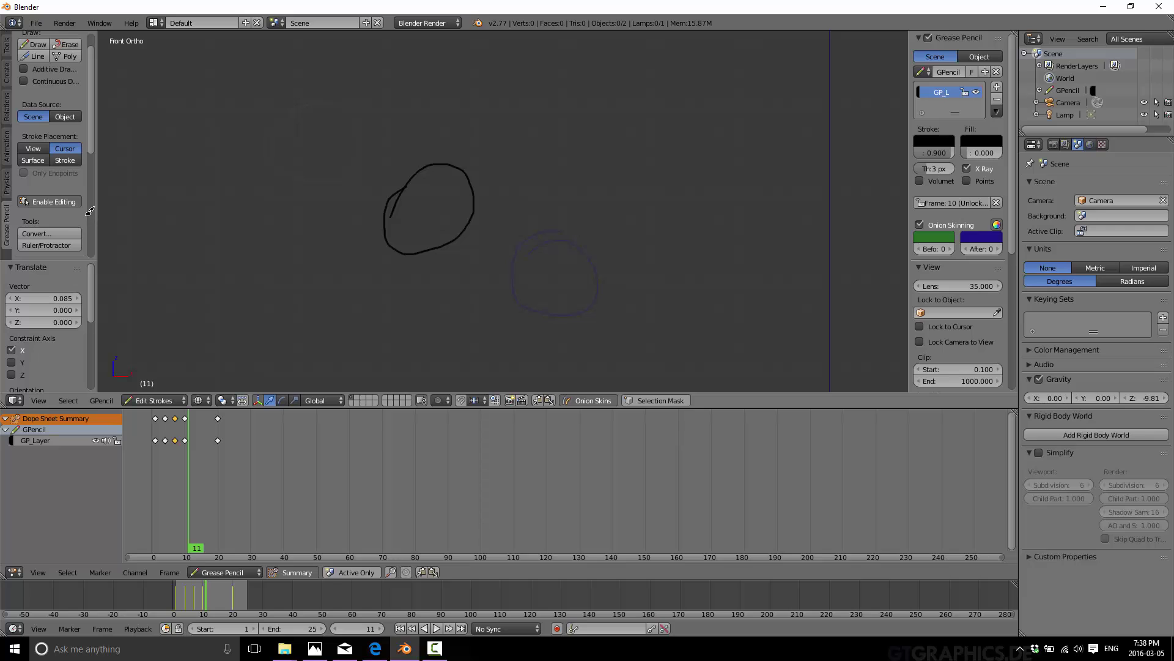
Step: Thicken the upper and right part of the circle at frame 11 with the Thickness sculpt brush
{"action": "scroll", "coordinate": [90, 211], "scroll_direction": "down", "scroll_amount": 5}
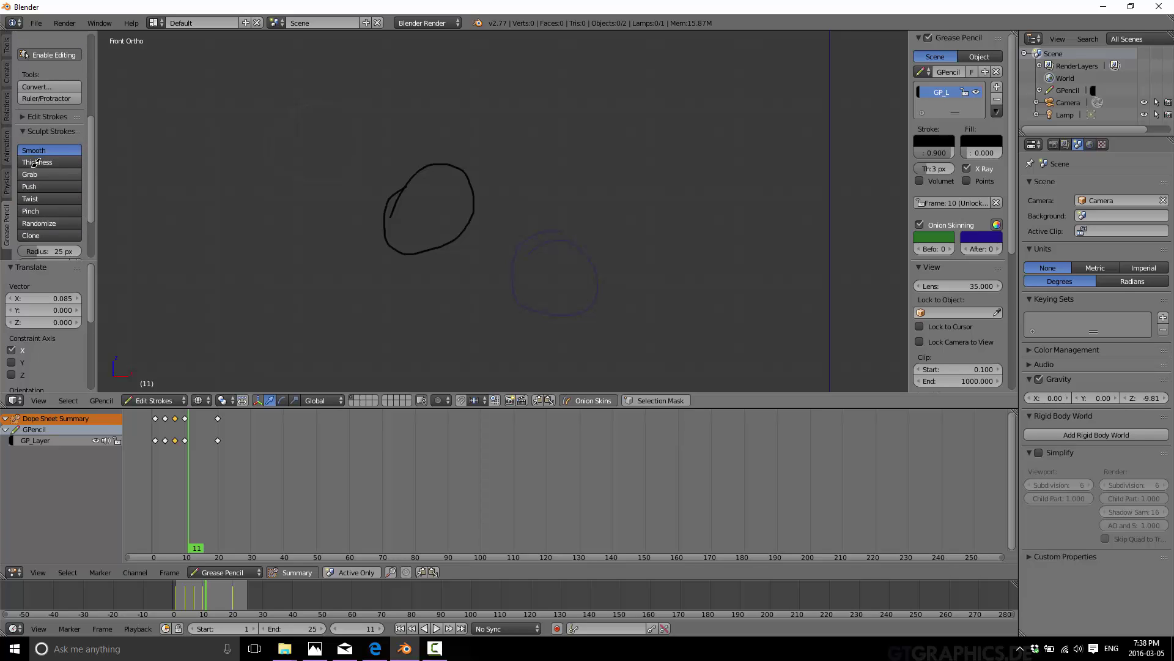
{"action": "left_click", "coordinate": [45, 160]}
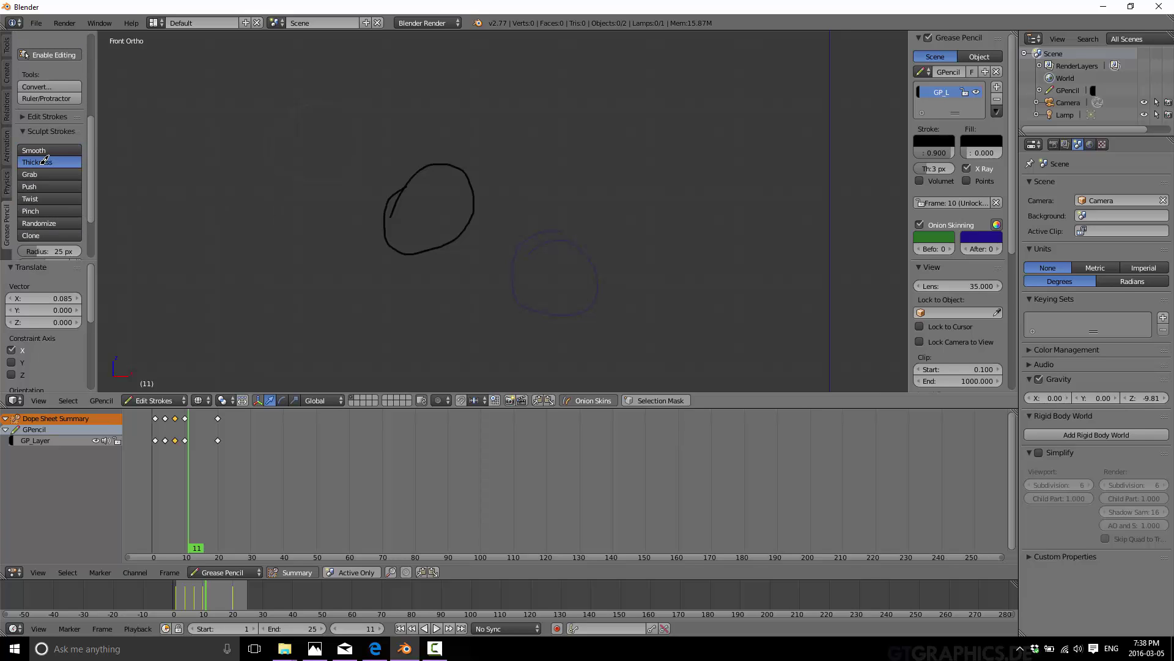
{"action": "key", "text": "e"}
{"action": "mouse_move", "coordinate": [414, 178]}
{"action": "left_mouse_down"}
{"action": "mouse_move", "coordinate": [467, 157]}
{"action": "mouse_move", "coordinate": [498, 211]}
{"action": "mouse_move", "coordinate": [475, 226]}
{"action": "mouse_move", "coordinate": [474, 178]}
{"action": "mouse_move", "coordinate": [482, 196]}
{"action": "mouse_move", "coordinate": [441, 178]}
{"action": "mouse_move", "coordinate": [475, 205]}
{"action": "mouse_move", "coordinate": [438, 244]}
{"action": "mouse_move", "coordinate": [472, 214]}
{"action": "mouse_move", "coordinate": [472, 167]}
{"action": "mouse_move", "coordinate": [487, 178]}
{"action": "left_mouse_up"}
{"action": "key", "text": "e"}
{"action": "key", "text": "e"}
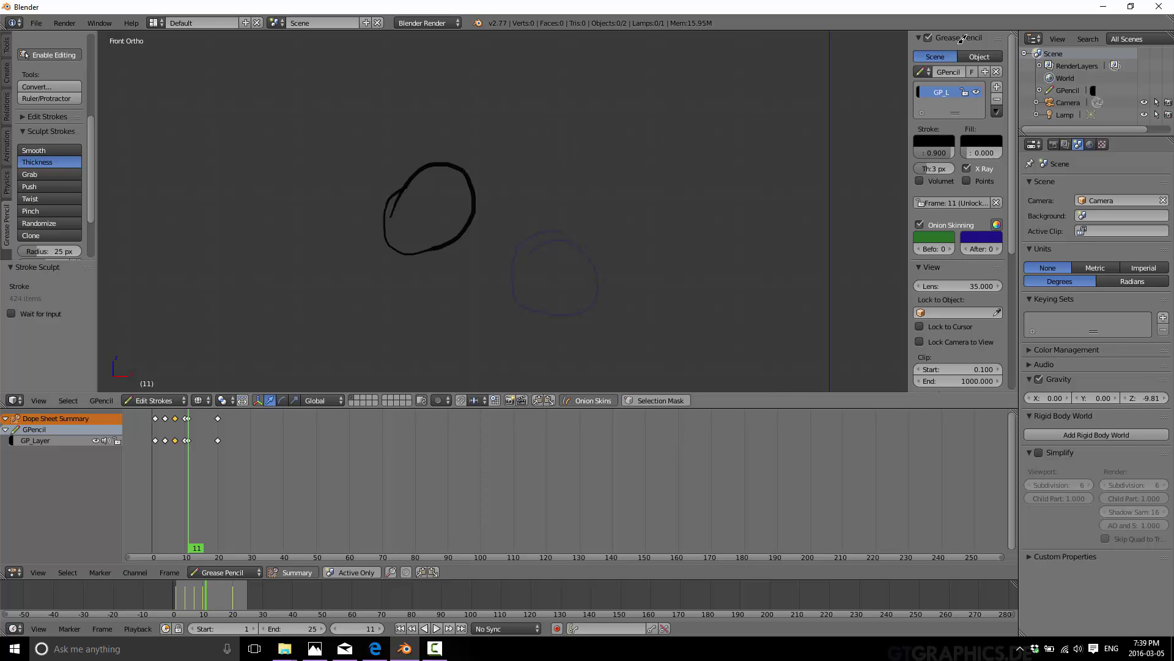
Step: Add five new layers to the Grease Pencil data block
{"action": "left_click", "coordinate": [996, 85]}
{"action": "left_click", "coordinate": [995, 86]}
{"action": "left_click", "coordinate": [995, 86]}
{"action": "left_click", "coordinate": [995, 86]}
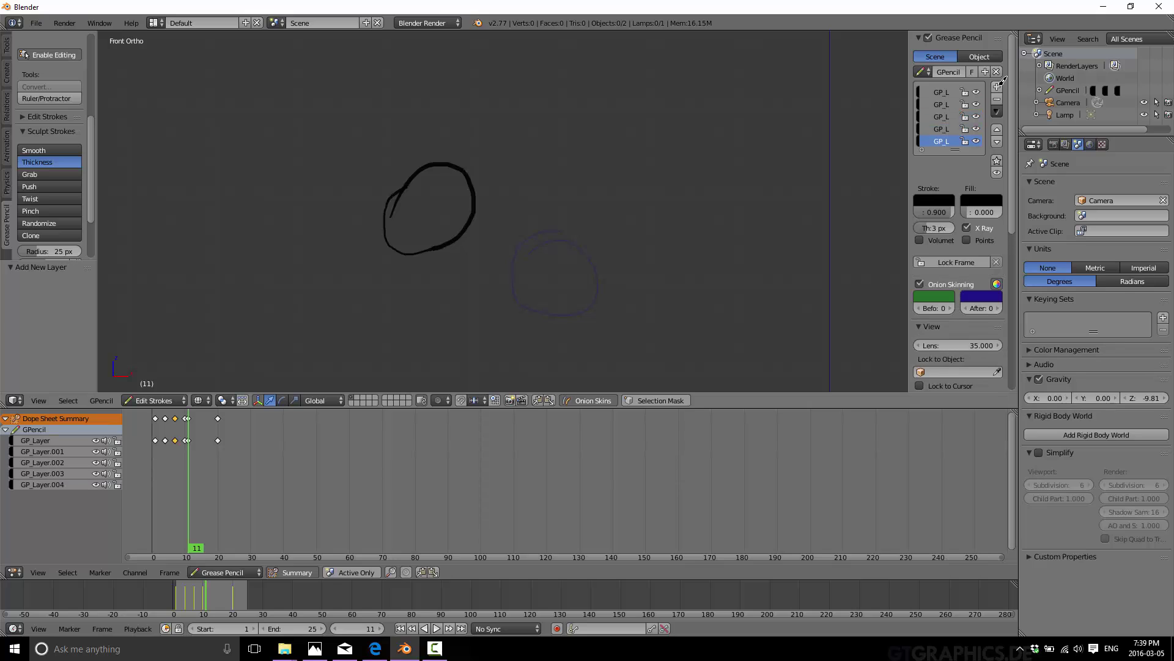
{"action": "left_click", "coordinate": [995, 86]}
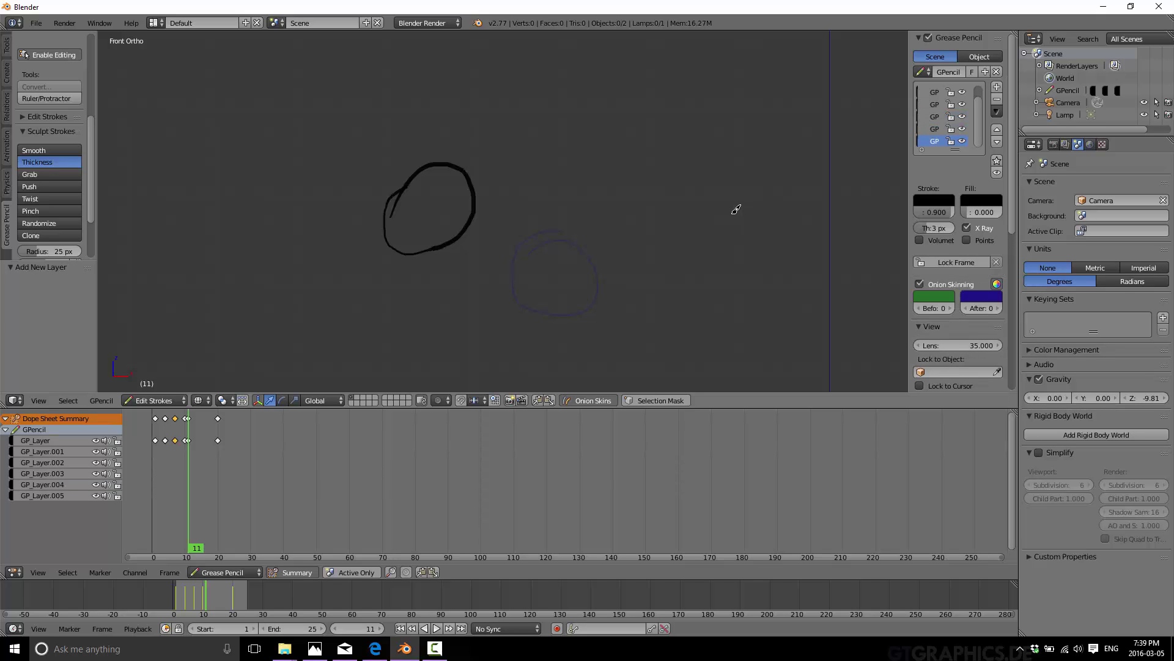